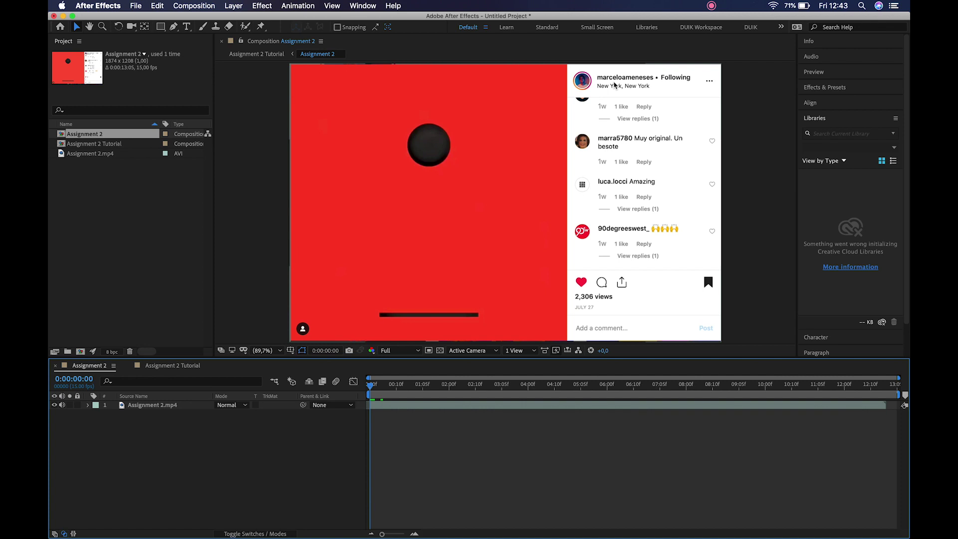
- Preview the Assignment 2 reference animation and scrub it to 0:00:02:03
{"action": "key", "text": "space"}
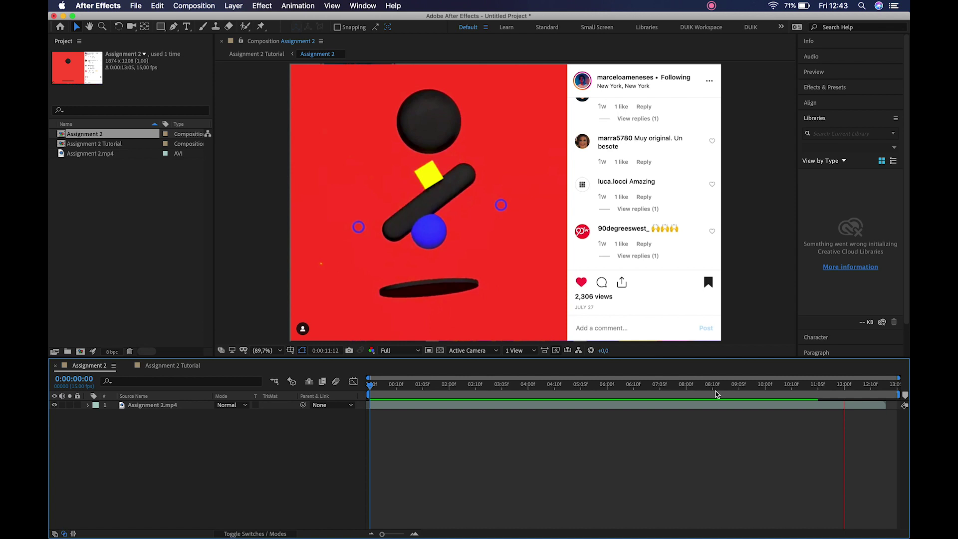
{"action": "left_click", "coordinate": [699, 393]}
{"action": "left_click_drag", "start_coordinate": [699, 393], "coordinate": [678, 393]}
{"action": "left_click_drag", "start_coordinate": [399, 387], "coordinate": [460, 379]}
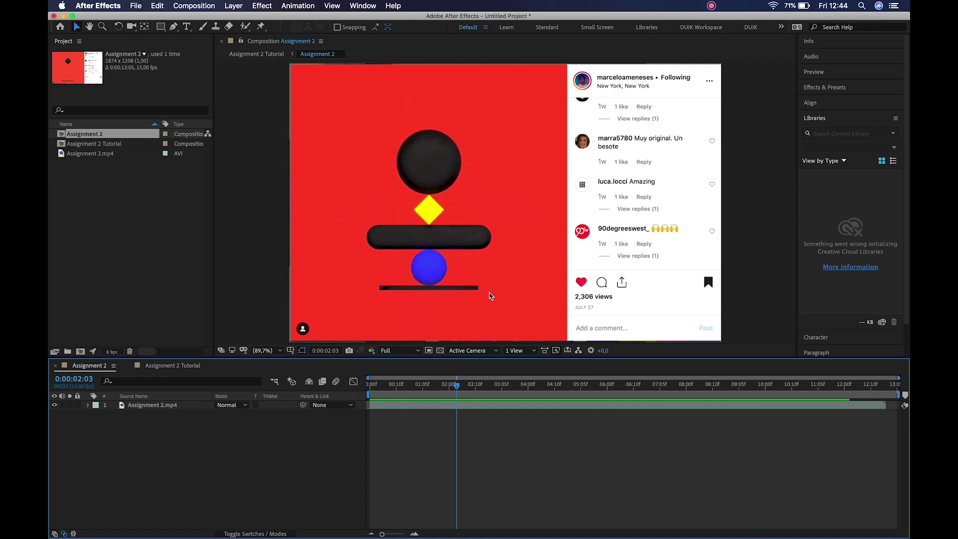
- Switch to Adobe Illustrator and create a new HDTV 1080 document at 1920 x 1080 px
{"action": "mouse_move", "coordinate": [374, 519]}
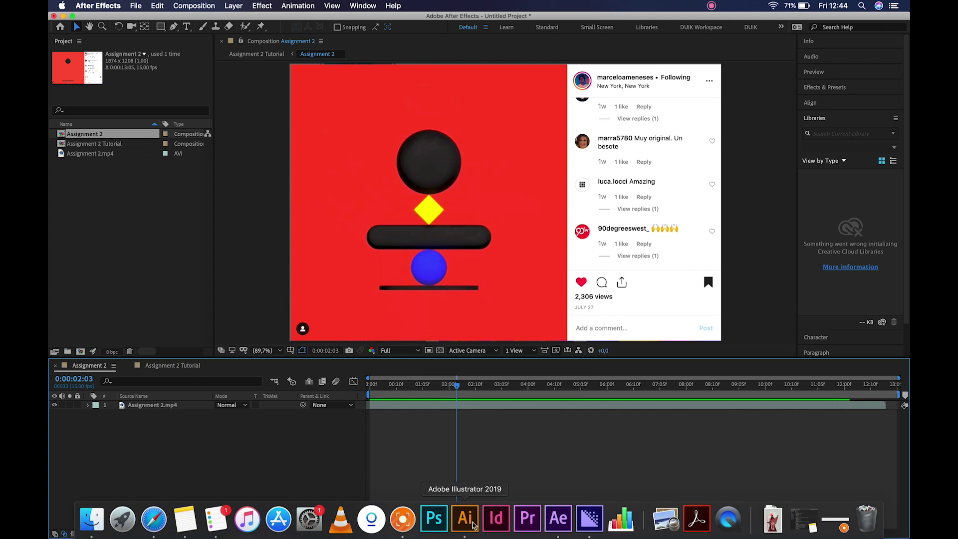
{"action": "left_click", "coordinate": [465, 519]}
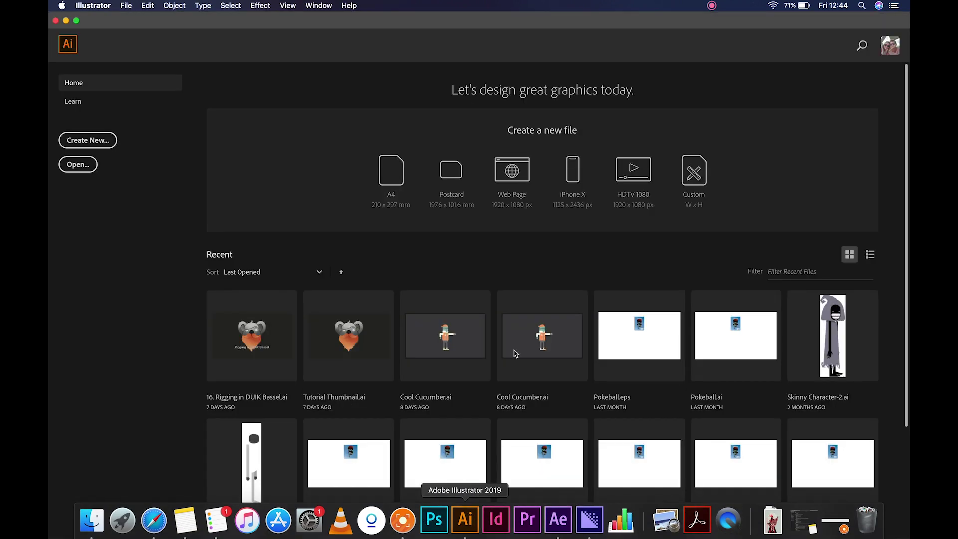
{"action": "left_click", "coordinate": [632, 177]}
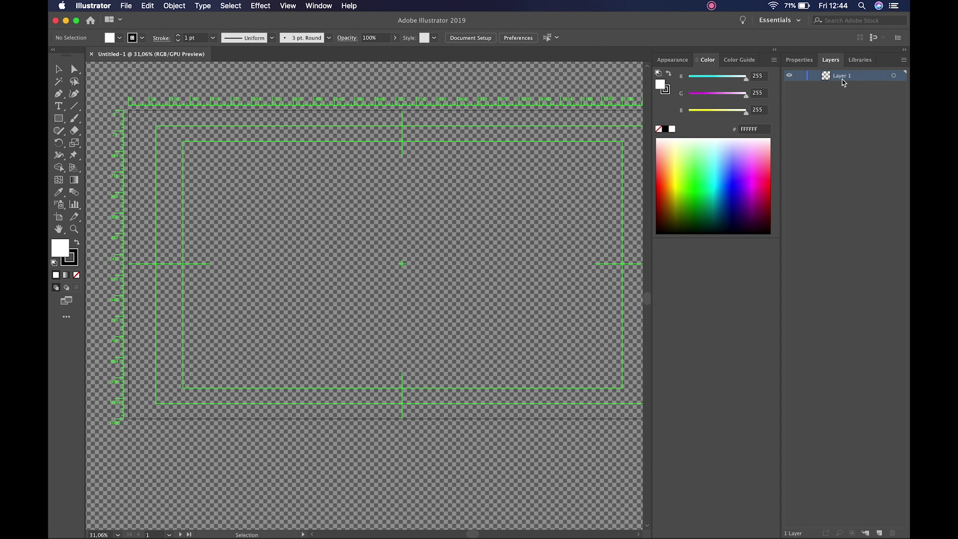
- Rename Layer 1 as Black Ball
{"action": "double_click", "coordinate": [843, 76]}
{"action": "type", "text": "Black Ball"}
{"action": "key", "text": "Return"}
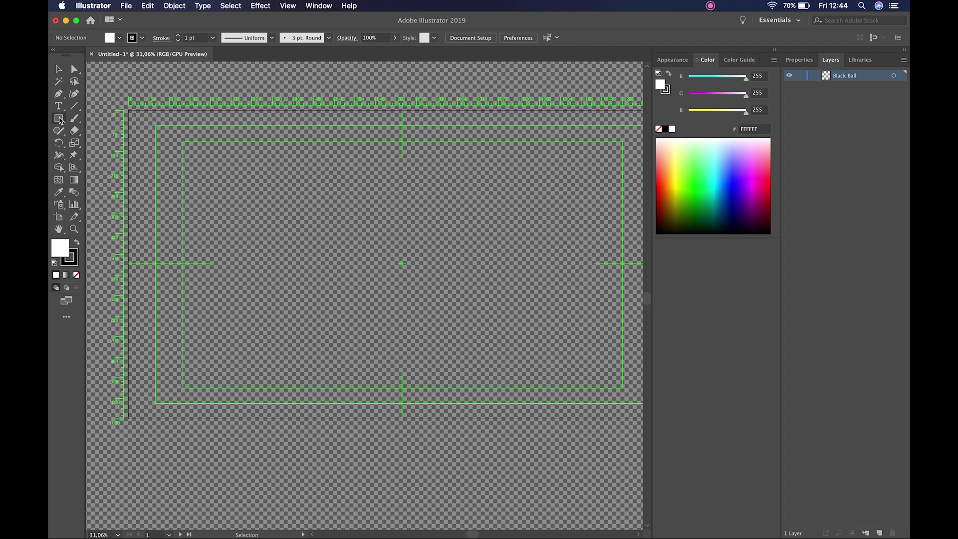
{"action": "left_click_drag", "start_coordinate": [59, 120], "coordinate": [111, 143]}
{"action": "left_click_drag", "start_coordinate": [240, 178], "coordinate": [322, 241]}
{"action": "key", "text": "super+z"}
- Add a new layer and place it beneath the Black Ball layer
{"action": "left_click", "coordinate": [878, 533]}
{"action": "left_click_drag", "start_coordinate": [848, 76], "coordinate": [846, 99]}
- Cover the artboard with a white background rectangle on Layer 2 and lock that layer
{"action": "key", "text": "k"}
{"action": "key", "text": "m"}
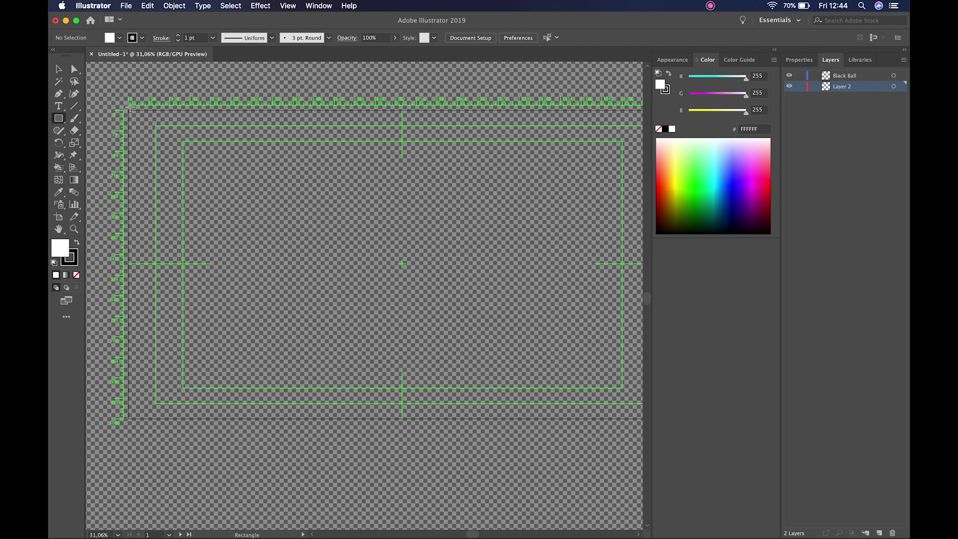
{"action": "left_click_drag", "start_coordinate": [128, 109], "coordinate": [618, 411]}
{"action": "mouse_move", "coordinate": [566, 250]}
{"action": "left_mouse_down"}
{"action": "mouse_move", "coordinate": [455, 247]}
{"action": "mouse_move", "coordinate": [551, 259]}
{"action": "left_mouse_up"}
{"action": "left_click_drag", "start_coordinate": [361, 254], "coordinate": [442, 250]}
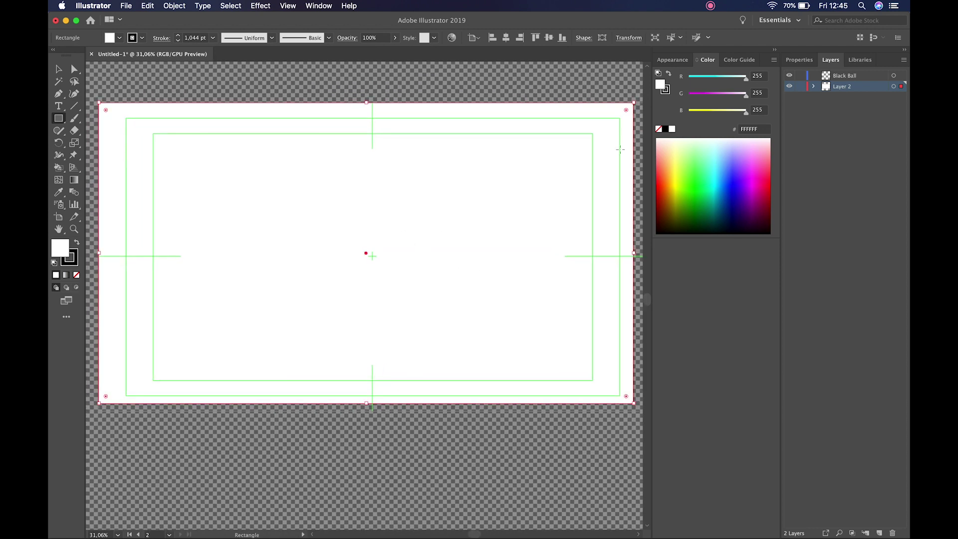
{"action": "left_click", "coordinate": [800, 86]}
- On the Black Ball layer, set the ellipse fill to grey 848484 and the stroke to none
{"action": "left_click", "coordinate": [848, 75]}
{"action": "key", "text": "l"}
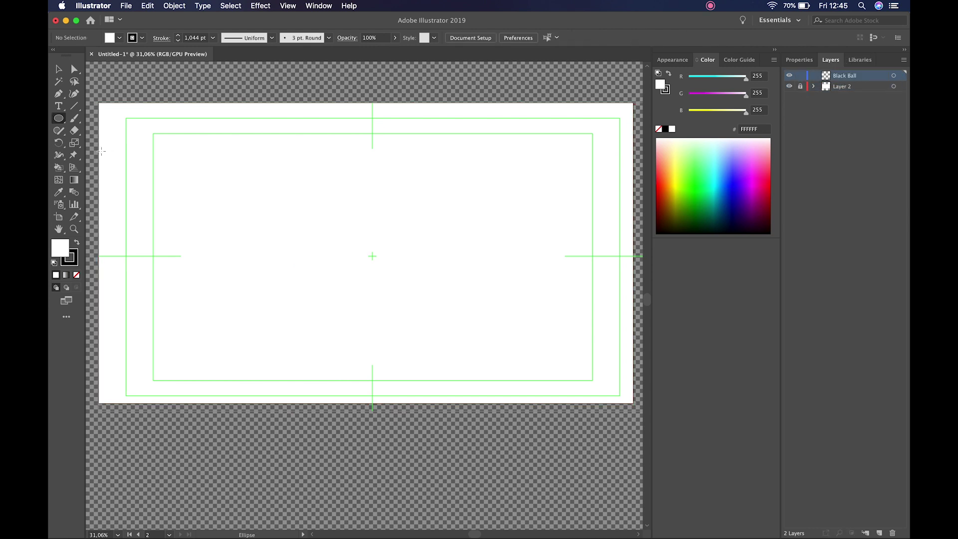
{"action": "double_click", "coordinate": [60, 250]}
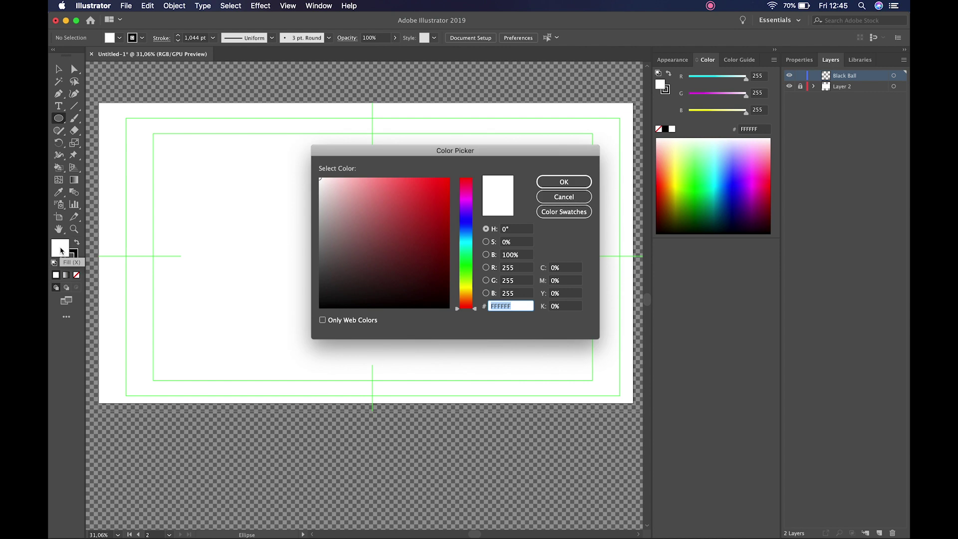
{"action": "left_click", "coordinate": [319, 240]}
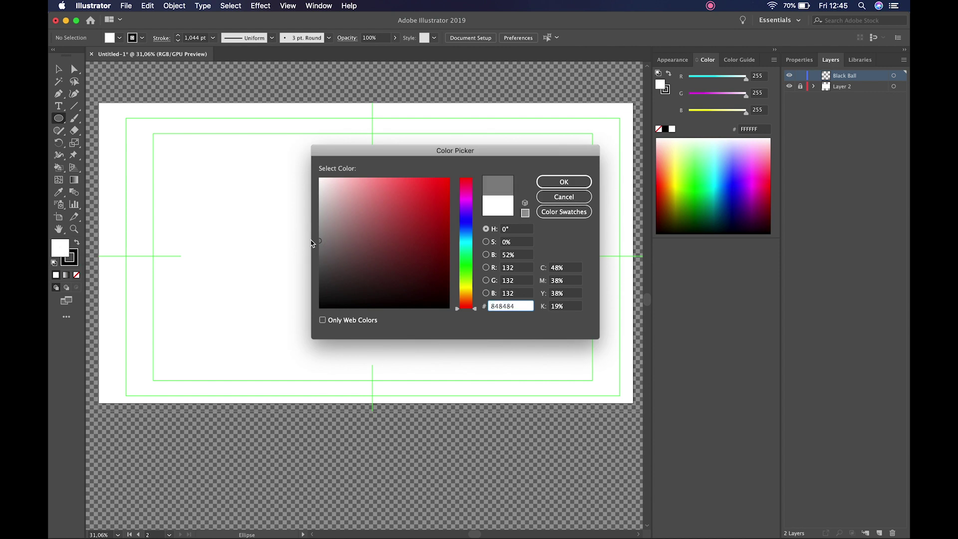
{"action": "left_click", "coordinate": [545, 183]}
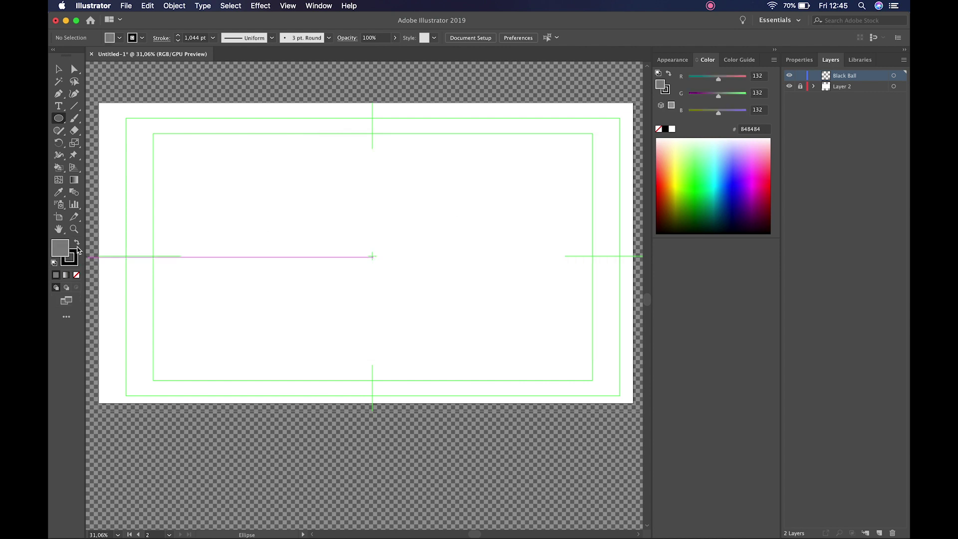
{"action": "left_click", "coordinate": [77, 243]}
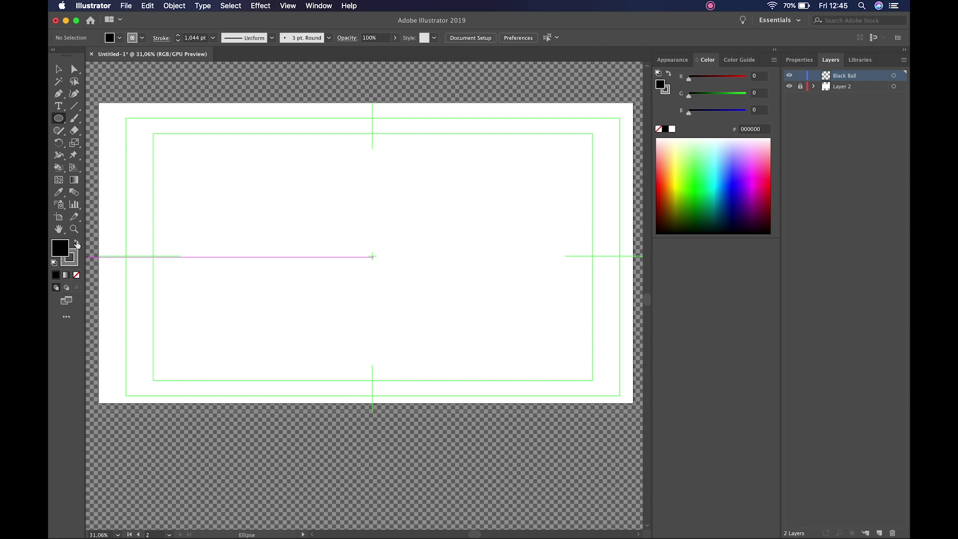
{"action": "left_click", "coordinate": [77, 243]}
{"action": "left_click", "coordinate": [70, 258]}
{"action": "left_click", "coordinate": [76, 275]}
{"action": "left_click", "coordinate": [57, 245]}
- Draw a grey circle about 201 px wide and centre it horizontally in the upper part of the artboard
{"action": "left_click_drag", "start_coordinate": [302, 199], "coordinate": [322, 215]}
{"action": "key", "text": "v"}
{"action": "left_click_drag", "start_coordinate": [303, 178], "coordinate": [390, 192]}
{"action": "left_click", "coordinate": [454, 171]}
{"action": "left_click", "coordinate": [446, 191]}
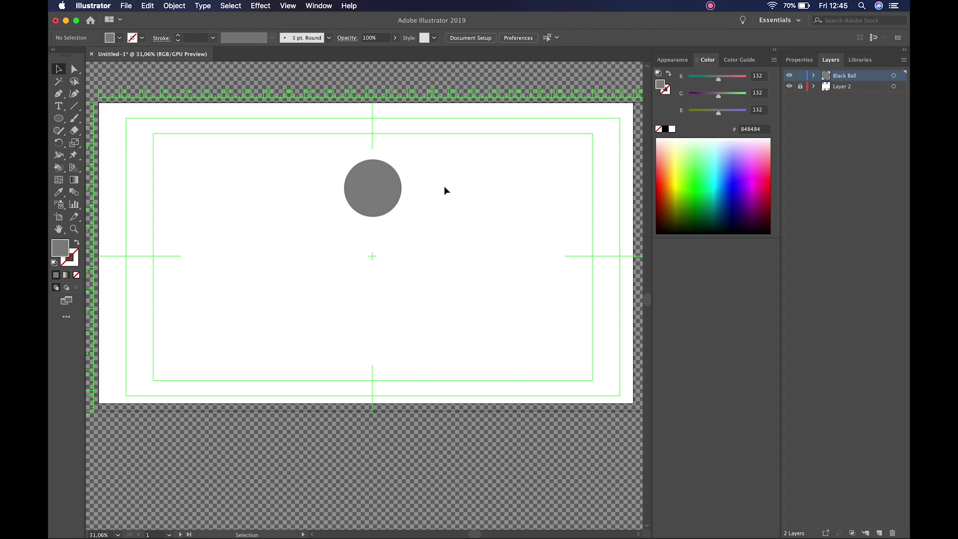
- Duplicate the grey circle directly to its left at the same height and select the copy
{"action": "left_click", "coordinate": [384, 189]}
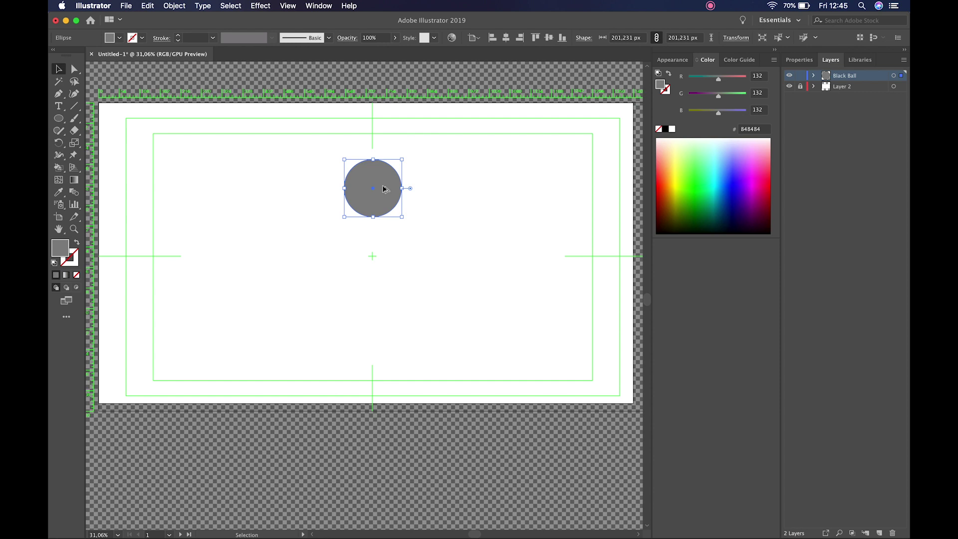
{"action": "left_click_drag", "start_coordinate": [385, 188], "coordinate": [301, 186]}
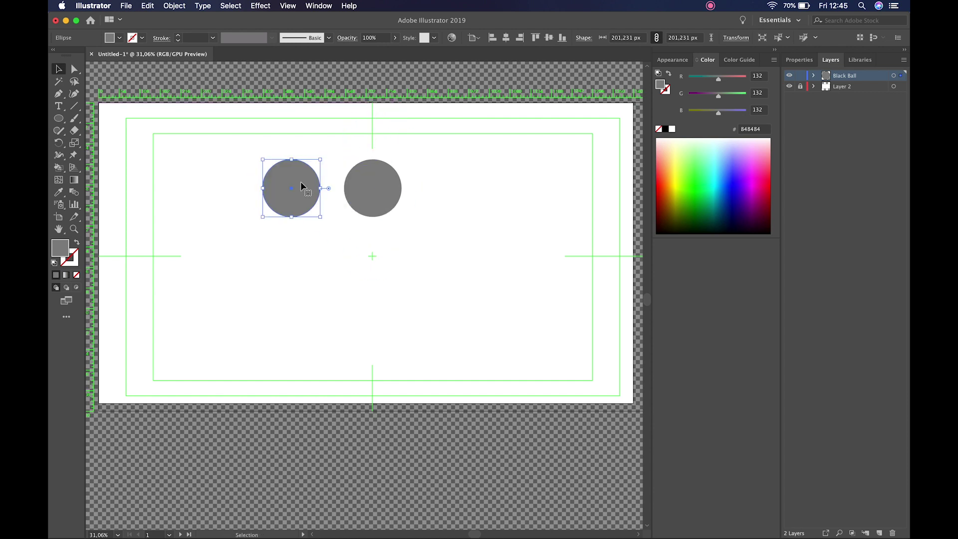
{"action": "left_click", "coordinate": [274, 225]}
{"action": "left_click", "coordinate": [314, 188]}
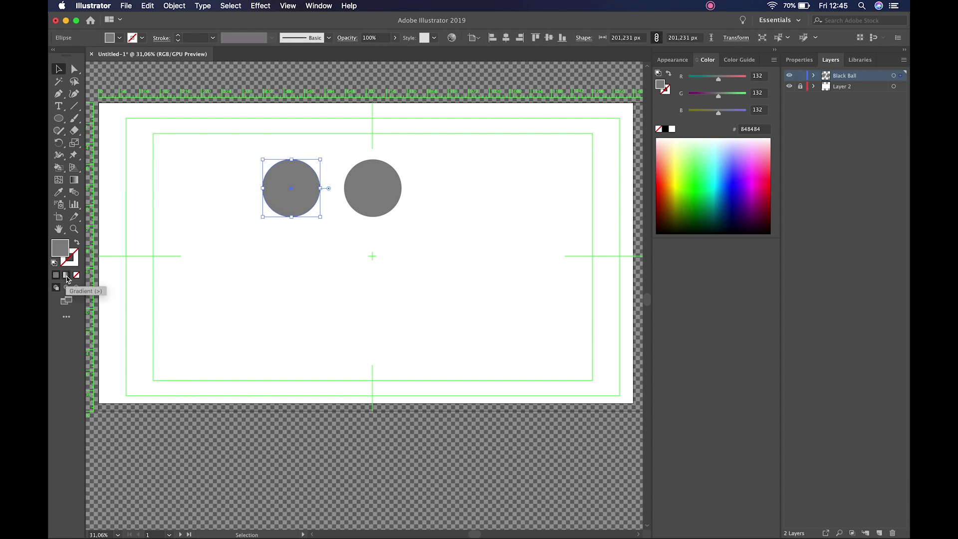
- Dock the gradient settings with the color panels and fill the left circle with a white-to-black radial gradient
{"action": "left_click", "coordinate": [66, 277]}
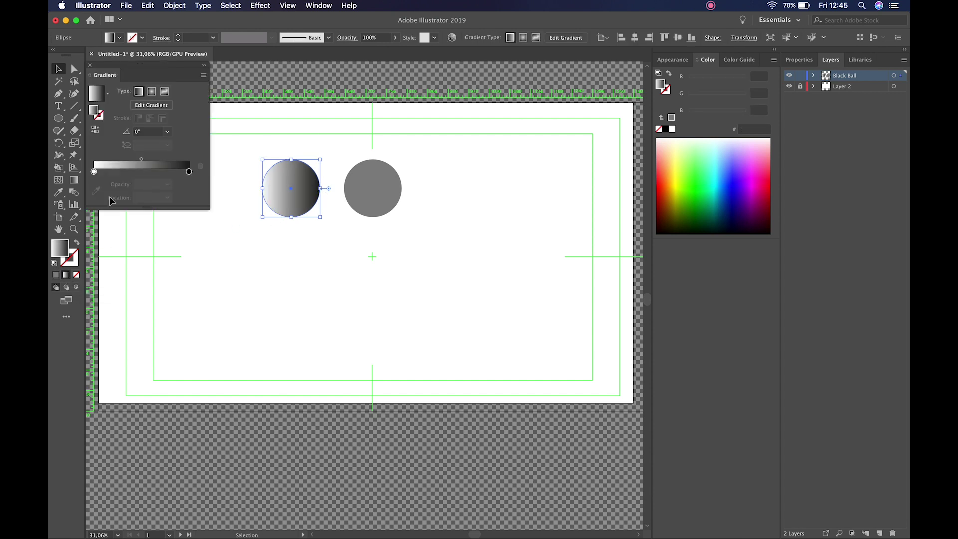
{"action": "left_click_drag", "start_coordinate": [111, 75], "coordinate": [675, 64]}
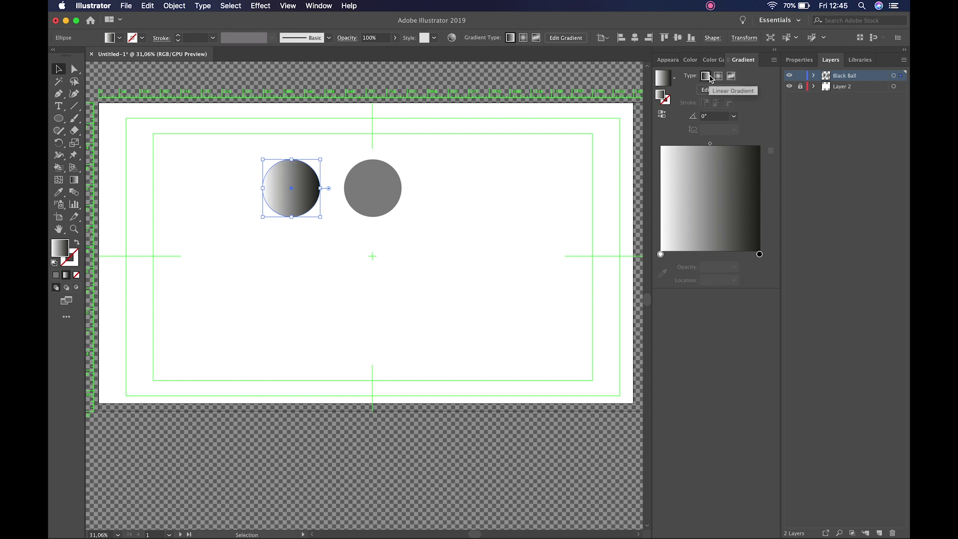
{"action": "left_click", "coordinate": [718, 78]}
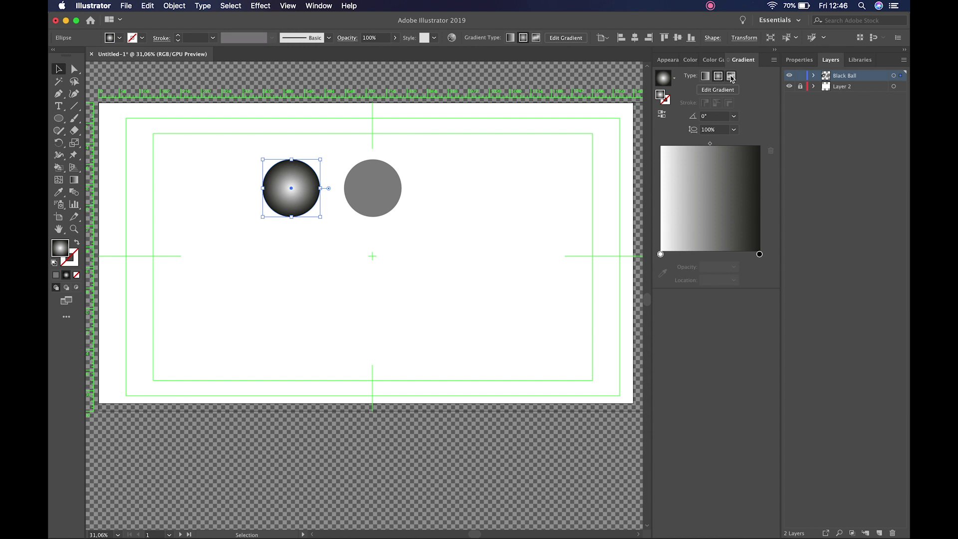
{"action": "left_click", "coordinate": [731, 76]}
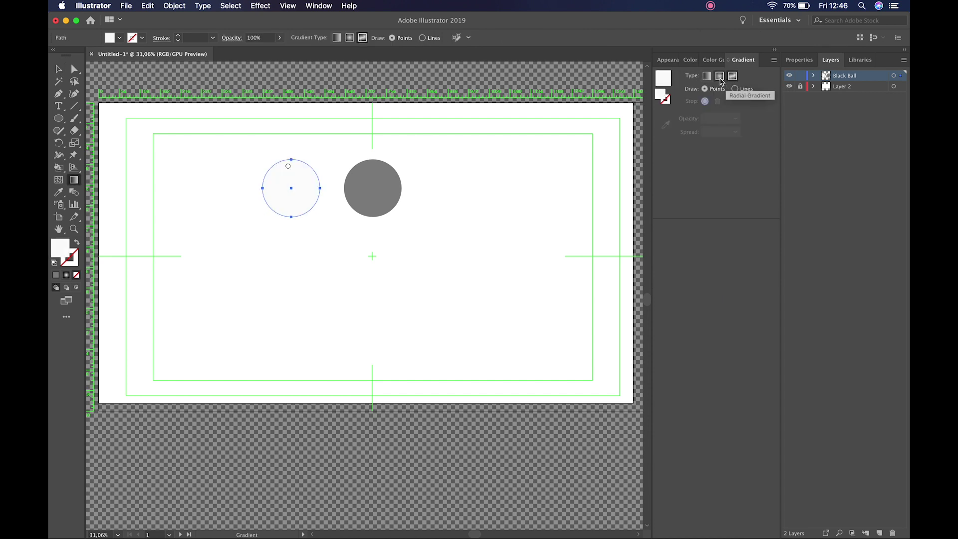
{"action": "left_click", "coordinate": [718, 76]}
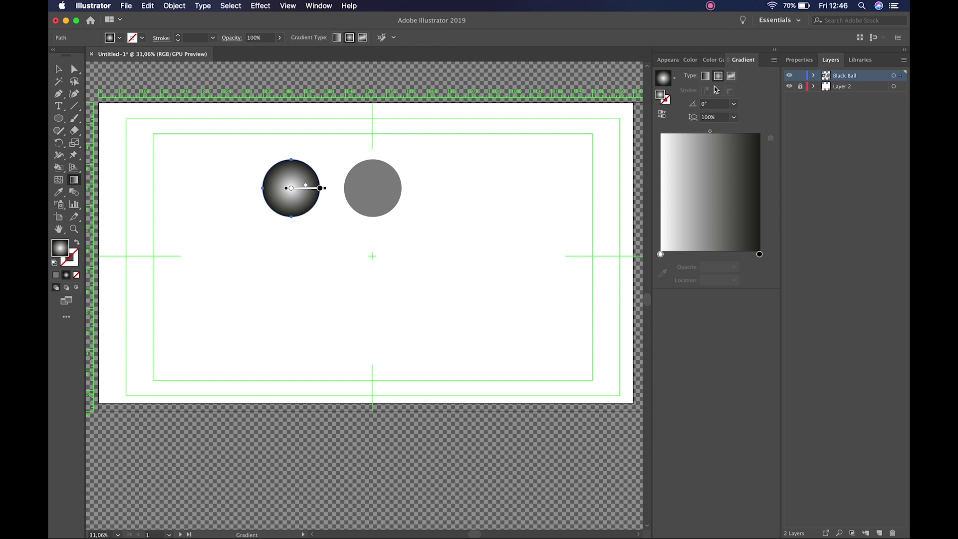
- Redraw the left circle's radial gradient vertically through the circle with the Gradient tool, at about -89.2°
{"action": "key", "text": "z"}
{"action": "left_click", "coordinate": [310, 207]}
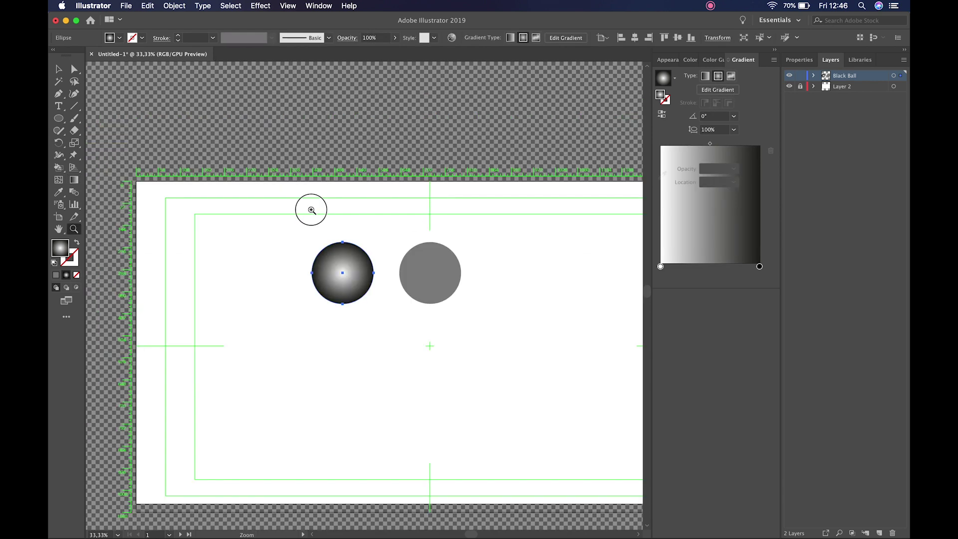
{"action": "left_click", "coordinate": [363, 337]}
{"action": "left_click", "coordinate": [313, 231]}
{"action": "key", "text": "v"}
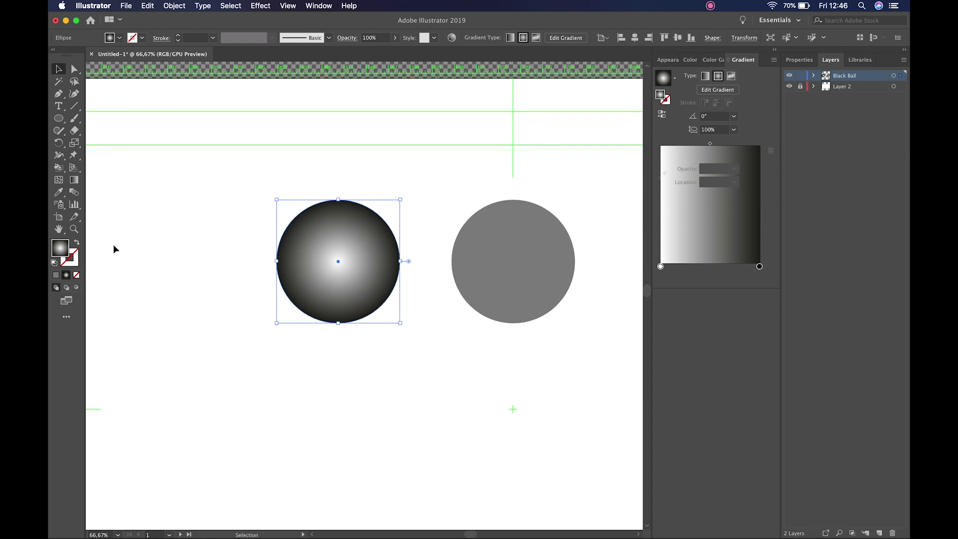
{"action": "left_click", "coordinate": [74, 179]}
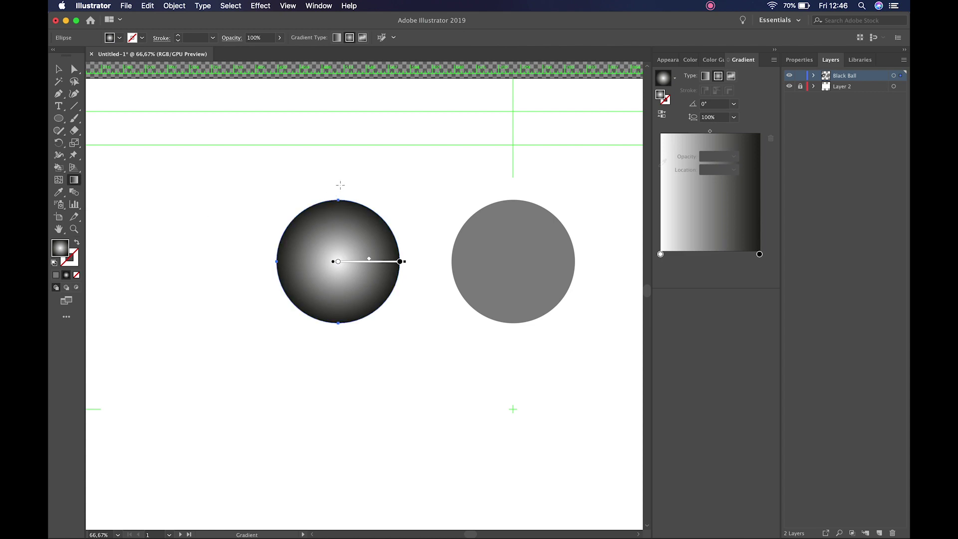
{"action": "left_click_drag", "start_coordinate": [336, 185], "coordinate": [338, 331]}
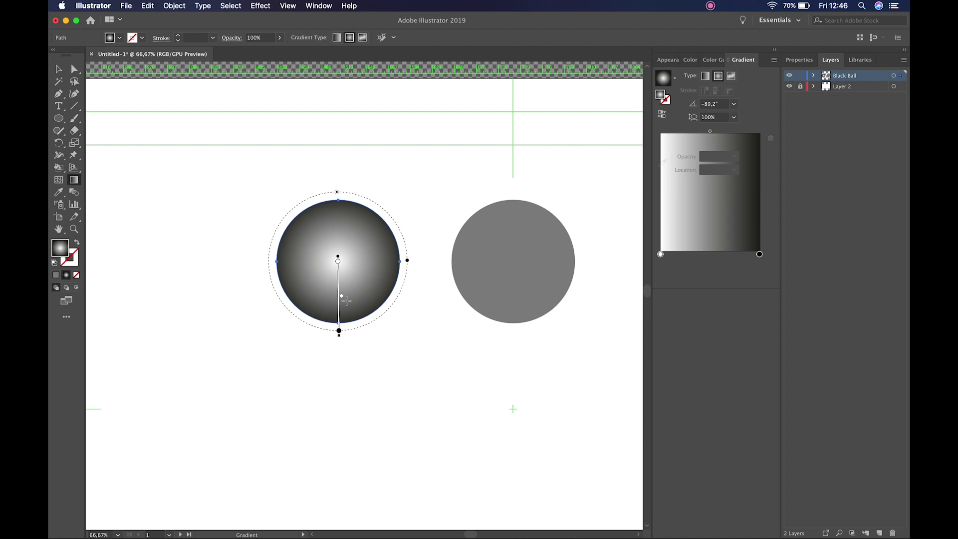
- Enlarge the left circle's radial gradient so its outer ring extends further past the circle's edge
{"action": "left_click", "coordinate": [338, 260]}
{"action": "mouse_move", "coordinate": [338, 253]}
{"action": "left_mouse_down"}
{"action": "mouse_move", "coordinate": [342, 291]}
{"action": "mouse_move", "coordinate": [336, 257]}
{"action": "mouse_move", "coordinate": [339, 280]}
{"action": "mouse_move", "coordinate": [341, 272]}
{"action": "left_mouse_up"}
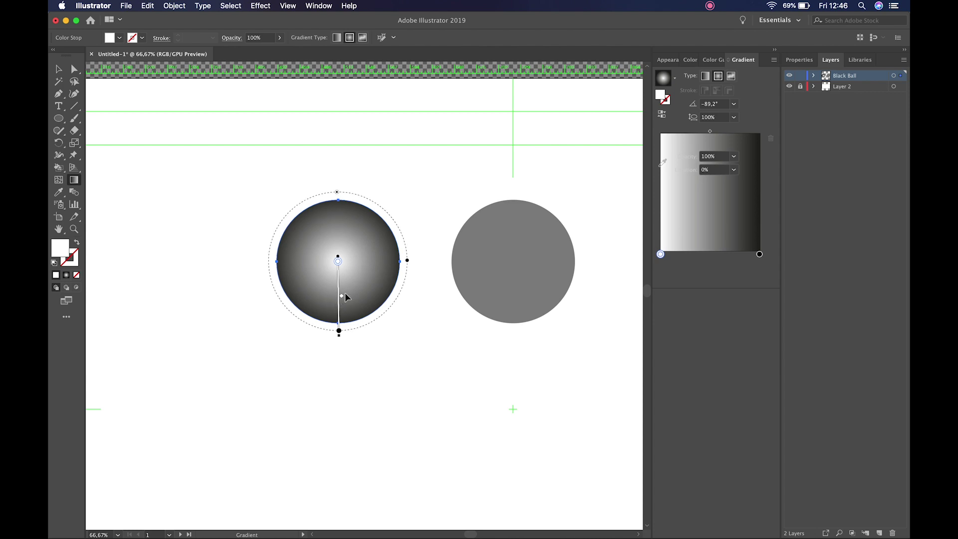
{"action": "mouse_move", "coordinate": [341, 298]}
{"action": "left_mouse_down"}
{"action": "mouse_move", "coordinate": [338, 274]}
{"action": "mouse_move", "coordinate": [339, 344]}
{"action": "left_mouse_up"}
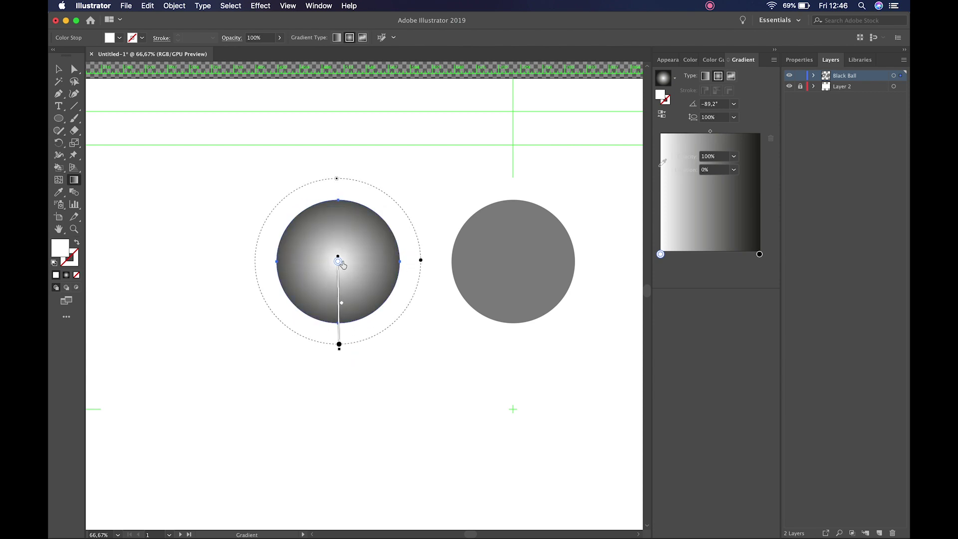
{"action": "mouse_move", "coordinate": [339, 265]}
{"action": "left_mouse_down"}
{"action": "mouse_move", "coordinate": [338, 275]}
{"action": "mouse_move", "coordinate": [379, 221]}
{"action": "mouse_move", "coordinate": [337, 202]}
{"action": "mouse_move", "coordinate": [311, 268]}
{"action": "mouse_move", "coordinate": [357, 258]}
{"action": "mouse_move", "coordinate": [336, 241]}
{"action": "mouse_move", "coordinate": [338, 261]}
{"action": "left_mouse_up"}
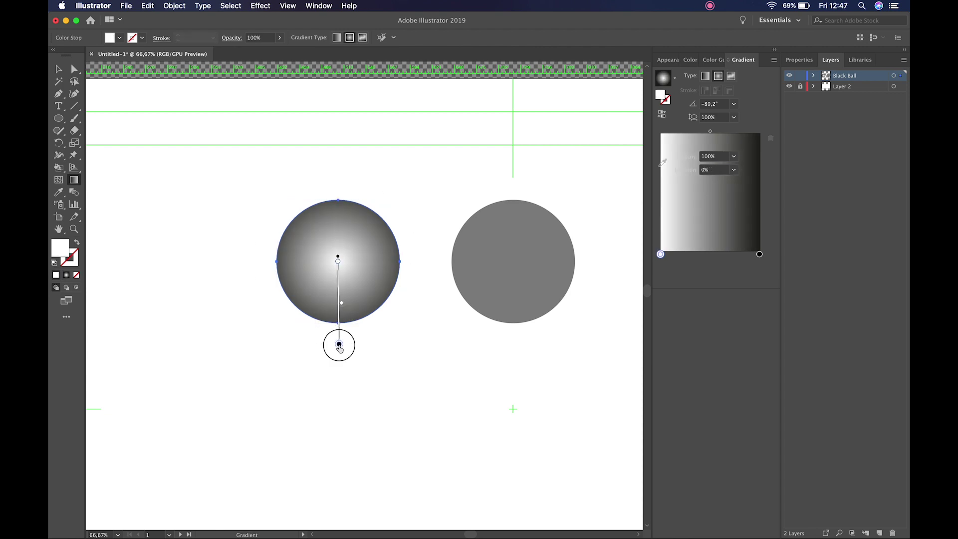
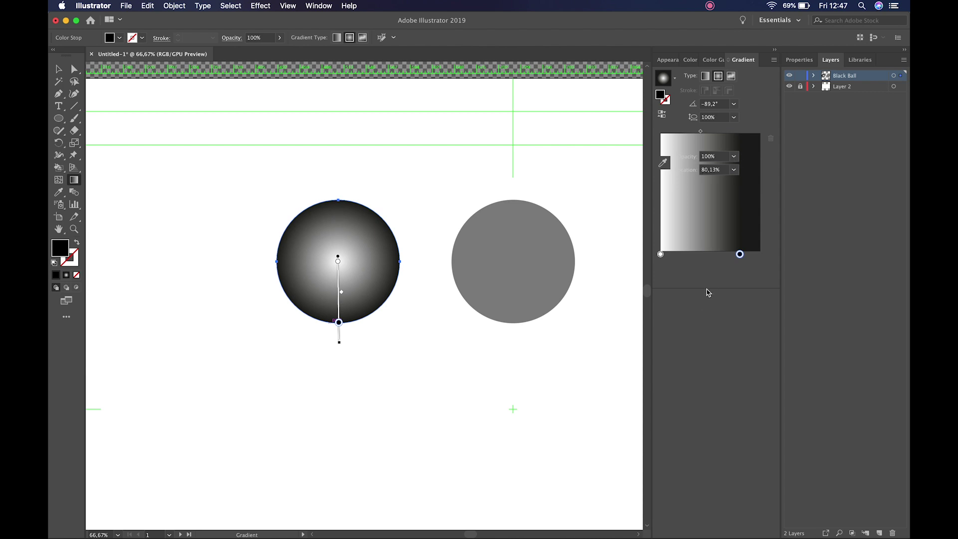
- Float the gradient settings over the canvas and move the black color stop to location 87.24%
{"action": "left_click_drag", "start_coordinate": [746, 69], "coordinate": [558, 49]}
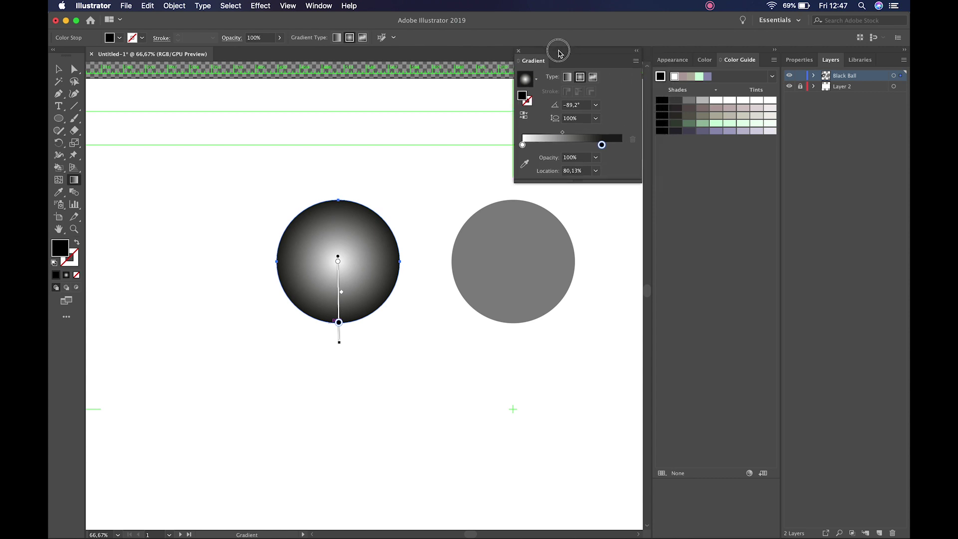
{"action": "mouse_move", "coordinate": [603, 145]}
{"action": "left_mouse_down"}
{"action": "mouse_move", "coordinate": [632, 144]}
{"action": "mouse_move", "coordinate": [609, 145]}
{"action": "left_mouse_up"}
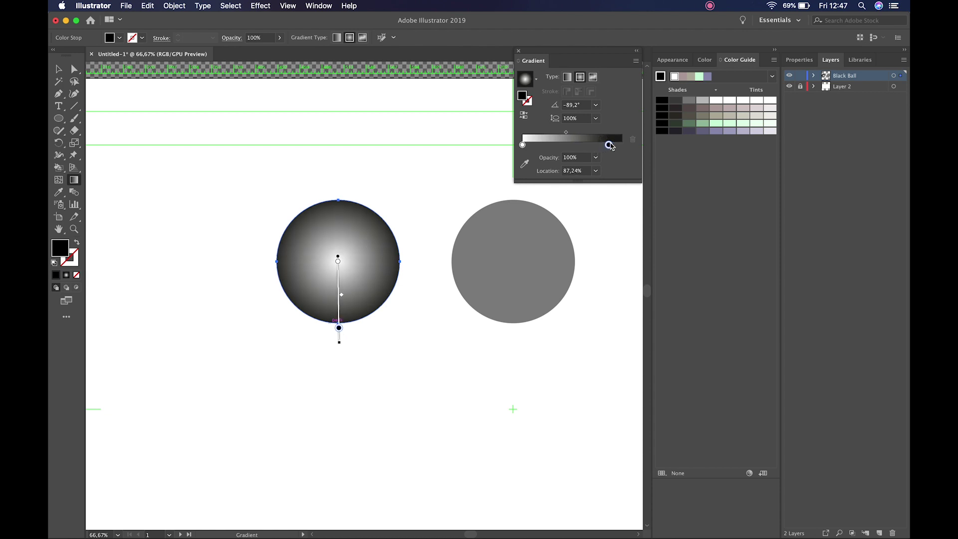
- Try the black color stop at 0% opacity and restore it to 100%
{"action": "left_click", "coordinate": [597, 158]}
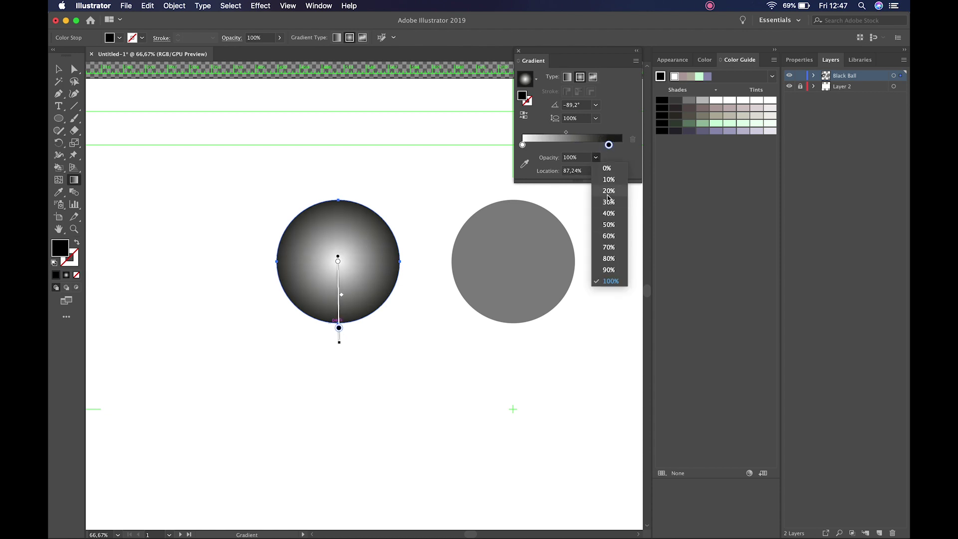
{"action": "left_click", "coordinate": [607, 169]}
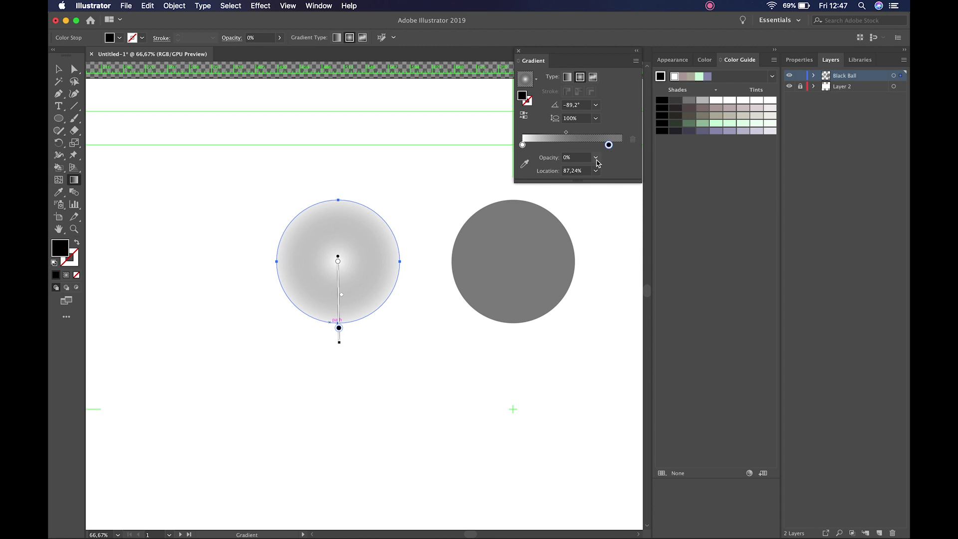
{"action": "left_click", "coordinate": [595, 158]}
{"action": "left_click", "coordinate": [609, 280]}
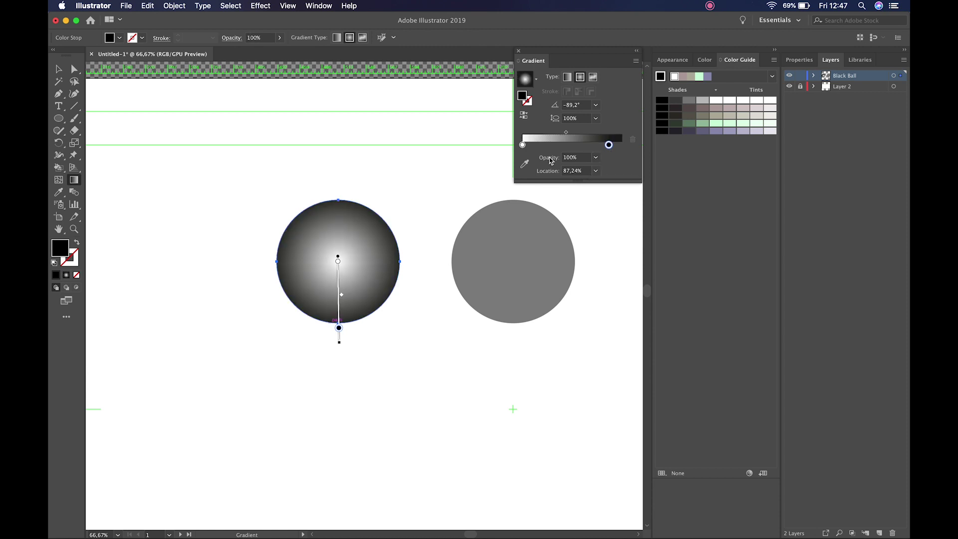
- Try the white color stop at 40% opacity and restore it to 100%
{"action": "left_click", "coordinate": [522, 145]}
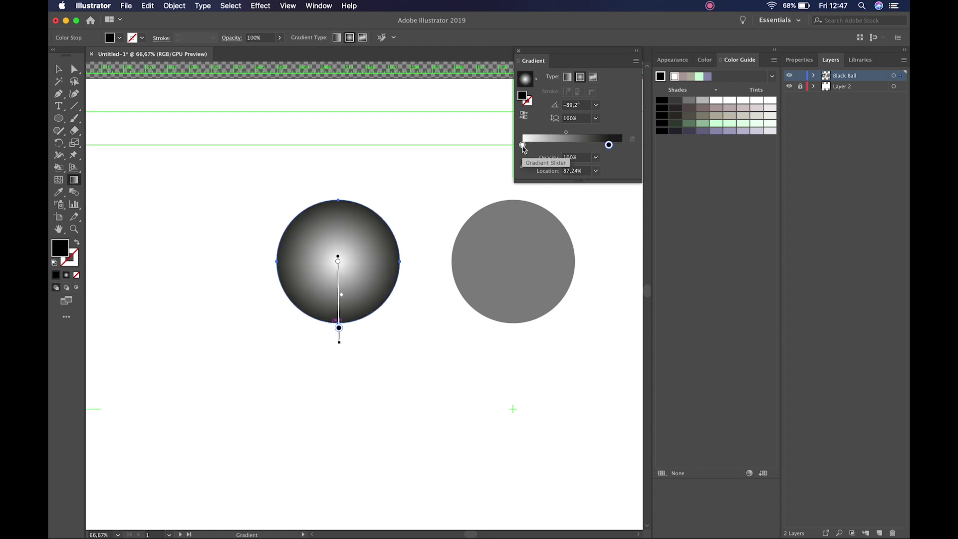
{"action": "left_click", "coordinate": [596, 157]}
{"action": "left_click", "coordinate": [598, 214]}
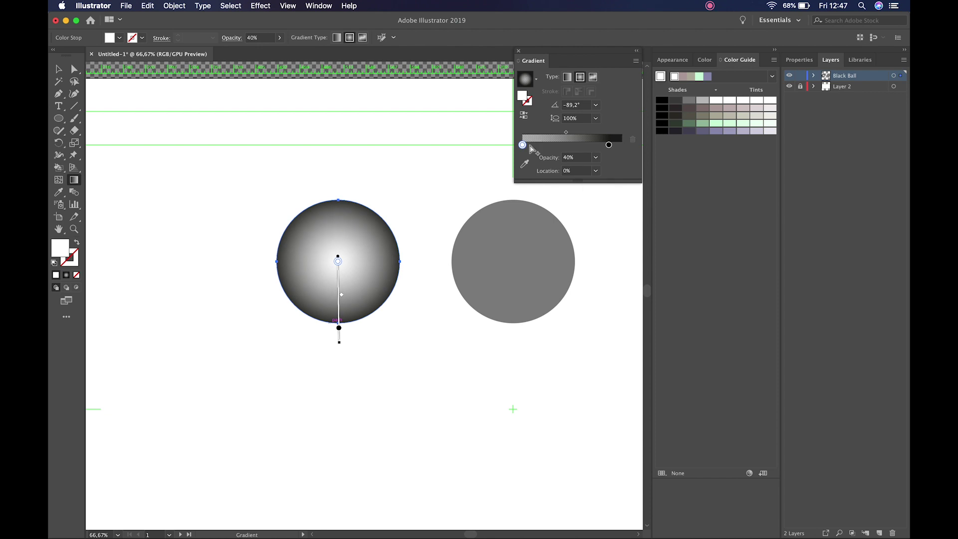
{"action": "left_click", "coordinate": [596, 157]}
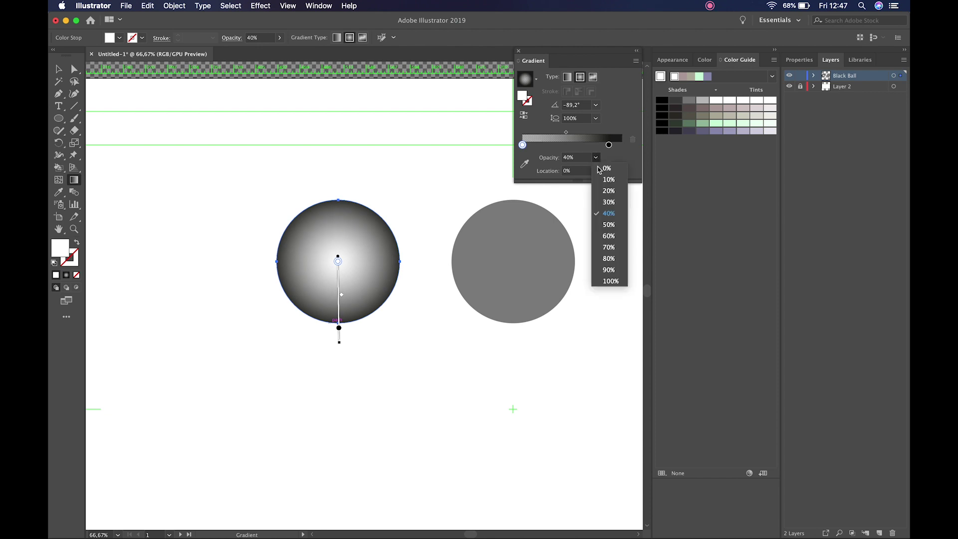
{"action": "left_click", "coordinate": [605, 280]}
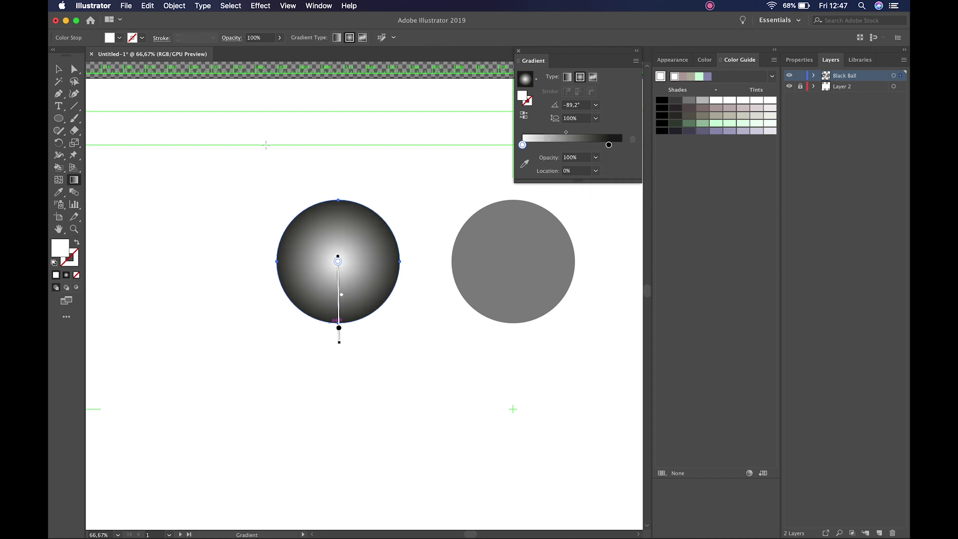
- Add a Grain texture effect to the left circle and try intensity 61 with contrast 48
{"action": "left_click", "coordinate": [262, 6]}
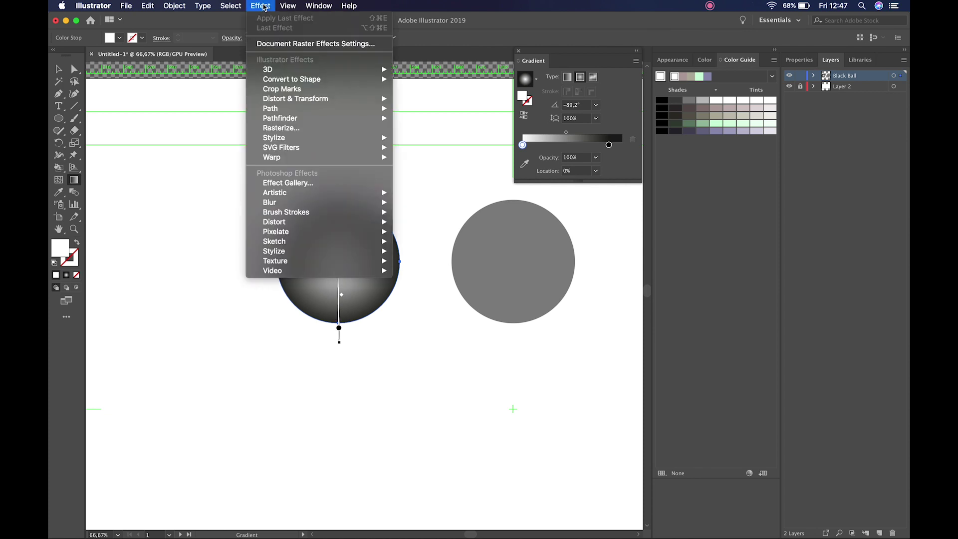
{"action": "mouse_move", "coordinate": [299, 264]}
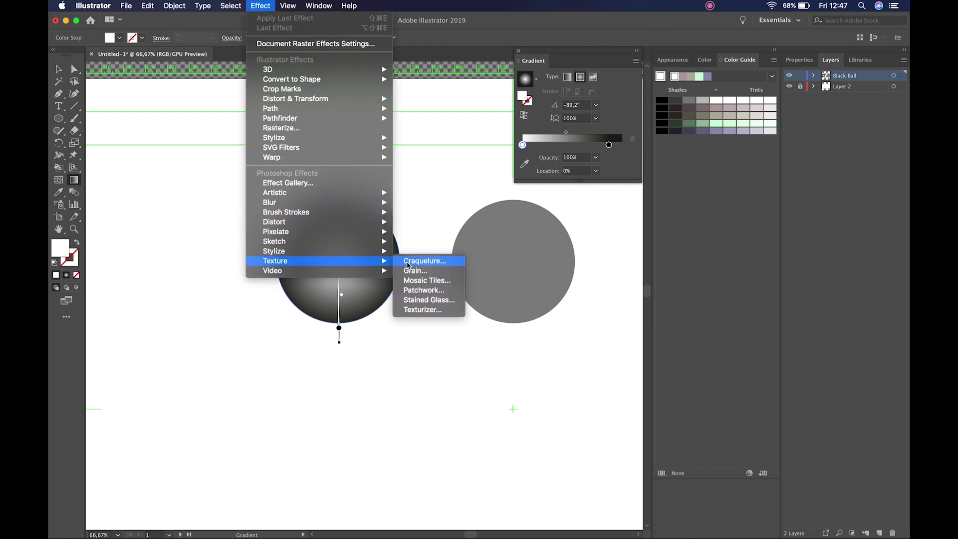
{"action": "left_click", "coordinate": [416, 271]}
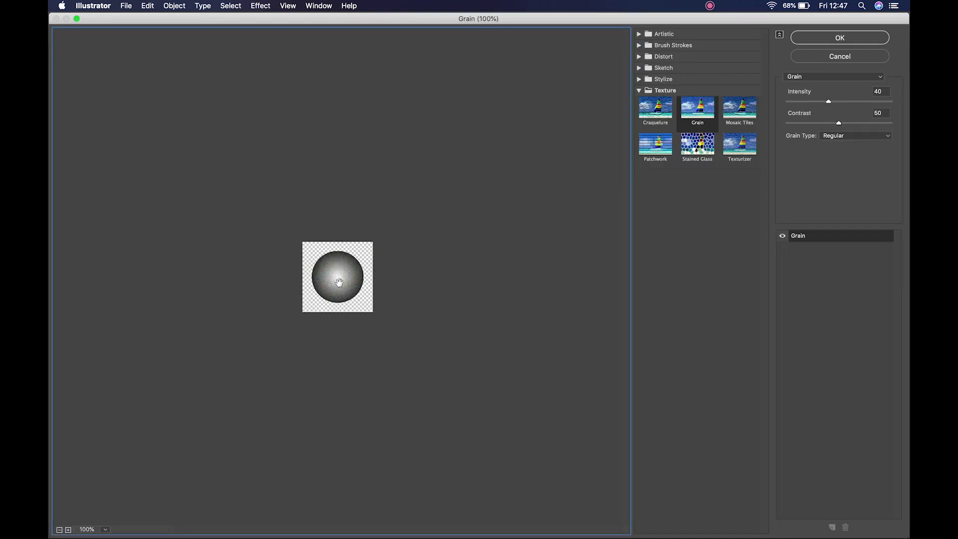
{"action": "left_click", "coordinate": [68, 529]}
{"action": "left_click", "coordinate": [68, 530]}
{"action": "left_click", "coordinate": [68, 530]}
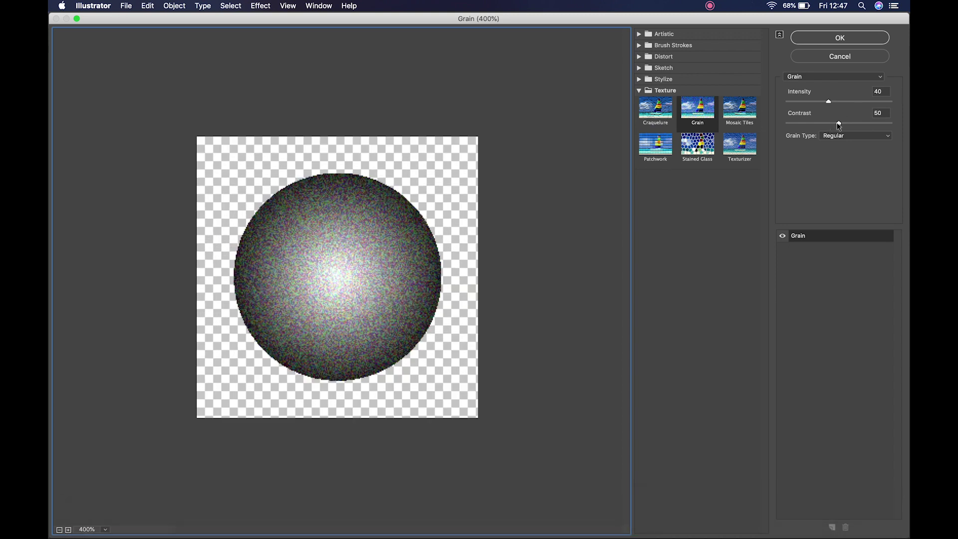
{"action": "left_click_drag", "start_coordinate": [839, 125], "coordinate": [850, 100]}
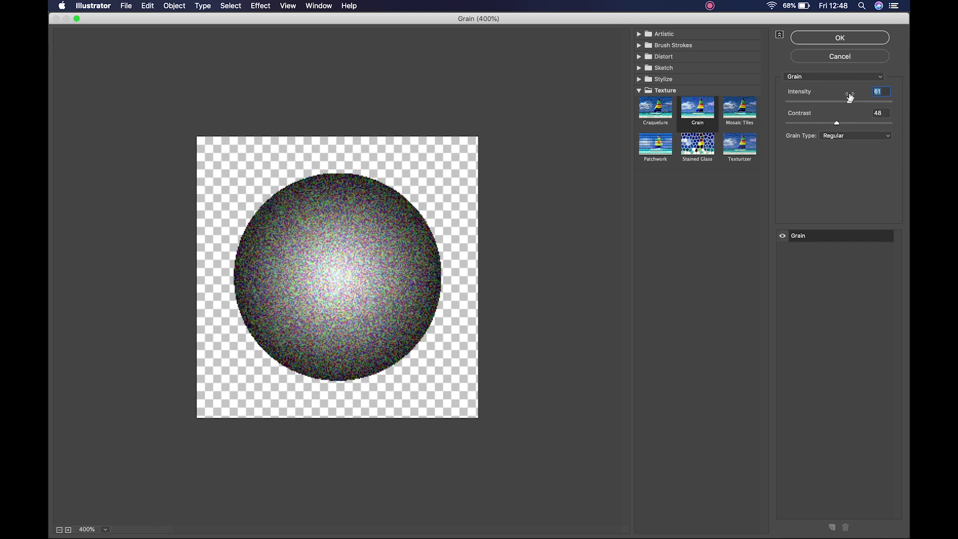
- Change the grain type to Soft with intensity 36 and contrast 60, and apply the effect
{"action": "left_click", "coordinate": [827, 135]}
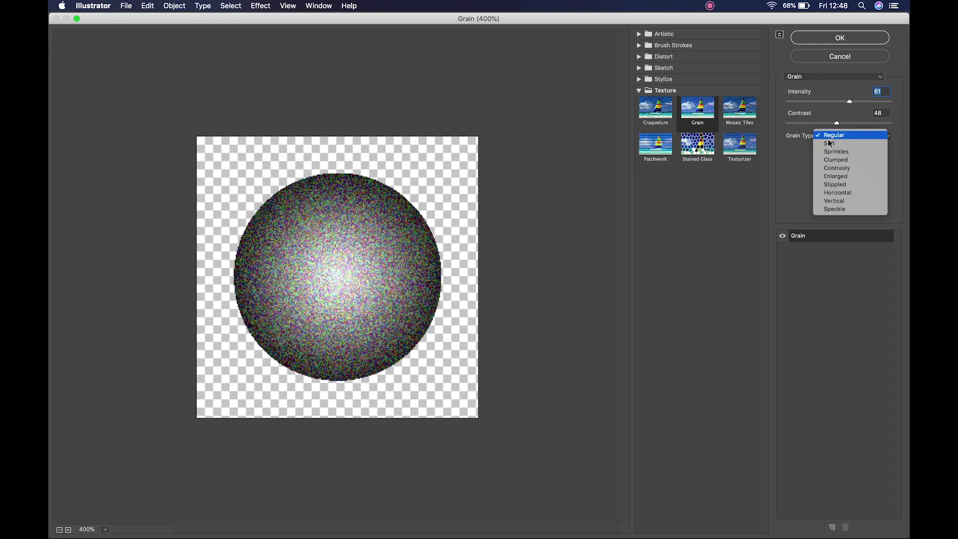
{"action": "left_click", "coordinate": [829, 144]}
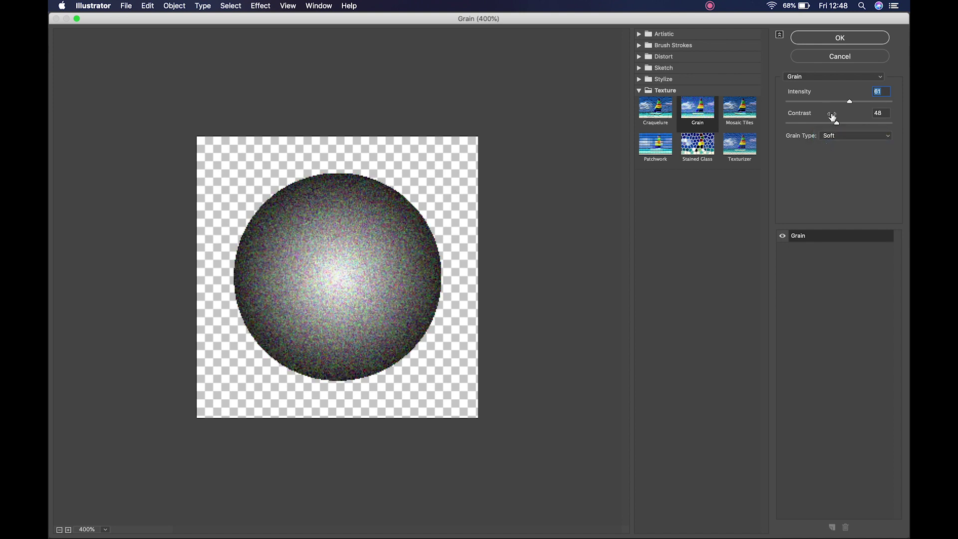
{"action": "left_click_drag", "start_coordinate": [836, 123], "coordinate": [824, 104]}
{"action": "left_click", "coordinate": [850, 102]}
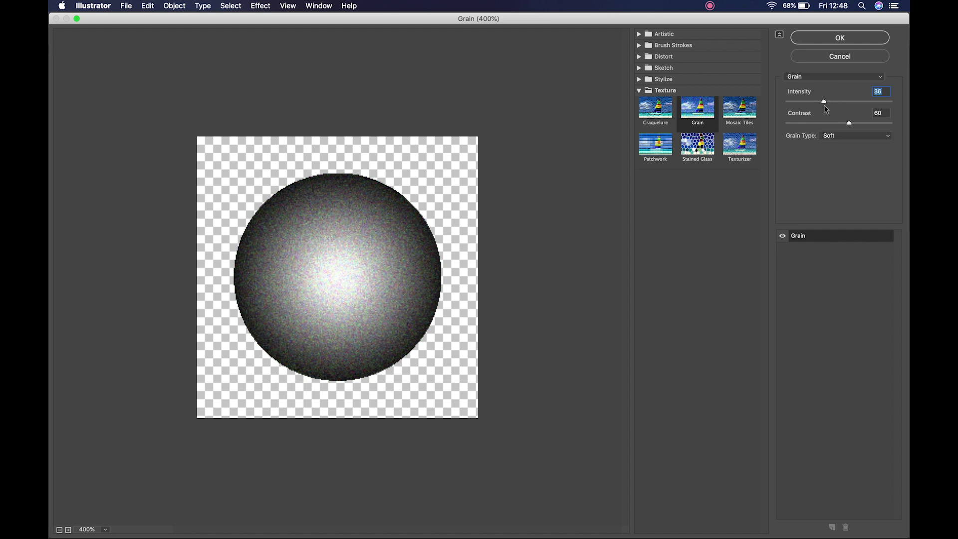
{"action": "left_click", "coordinate": [825, 39]}
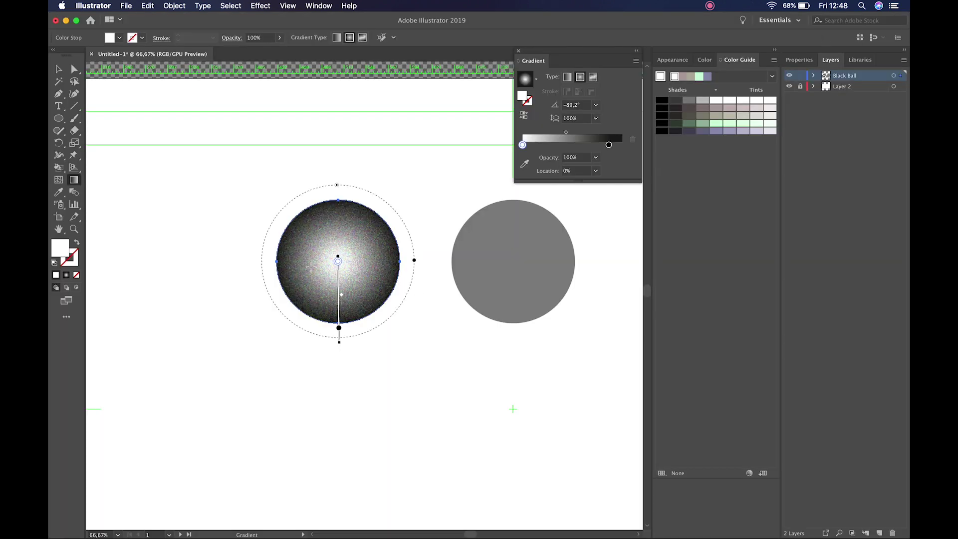
- Move the grainy gradient circle exactly over the plain dark circle beside it
{"action": "left_click", "coordinate": [58, 70]}
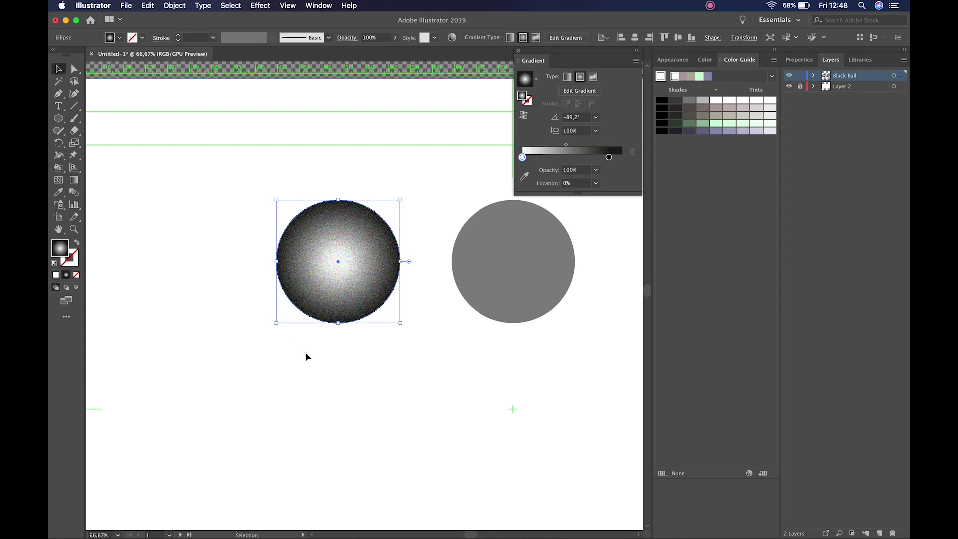
{"action": "left_click_drag", "start_coordinate": [364, 244], "coordinate": [538, 233]}
{"action": "scroll", "coordinate": [498, 249], "scroll_direction": "right", "scroll_amount": 6}
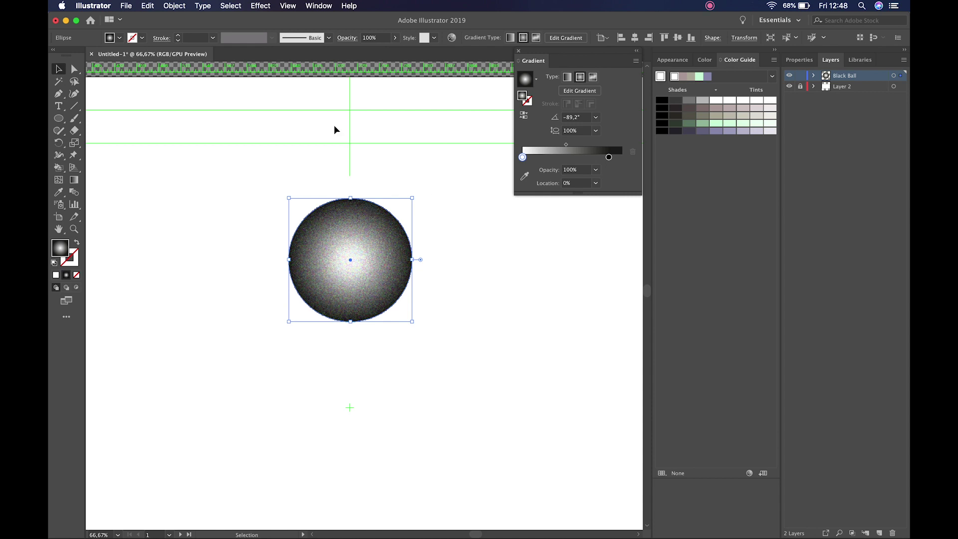
- Set the grainy circle's blend mode to Multiply and deselect it to check the shading up close
{"action": "left_click", "coordinate": [347, 40]}
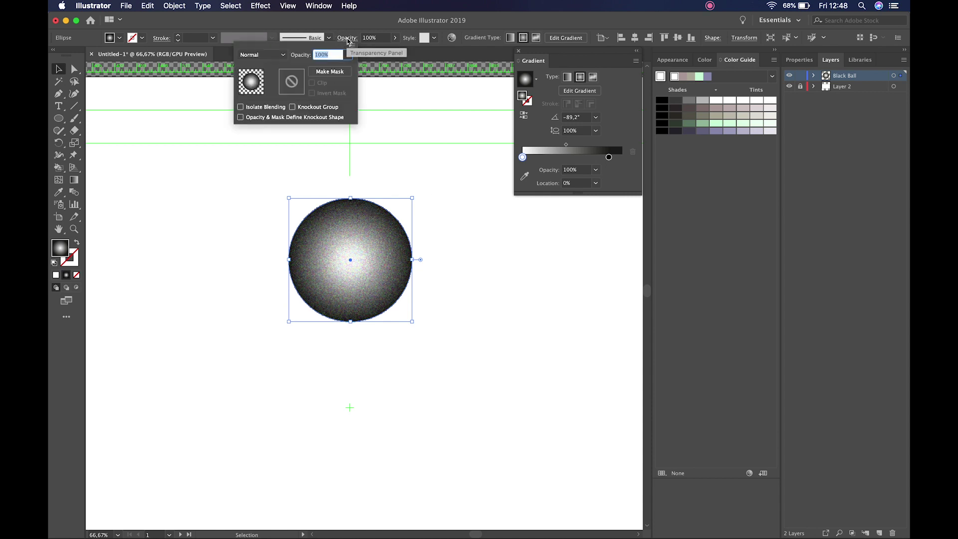
{"action": "left_click", "coordinate": [259, 55]}
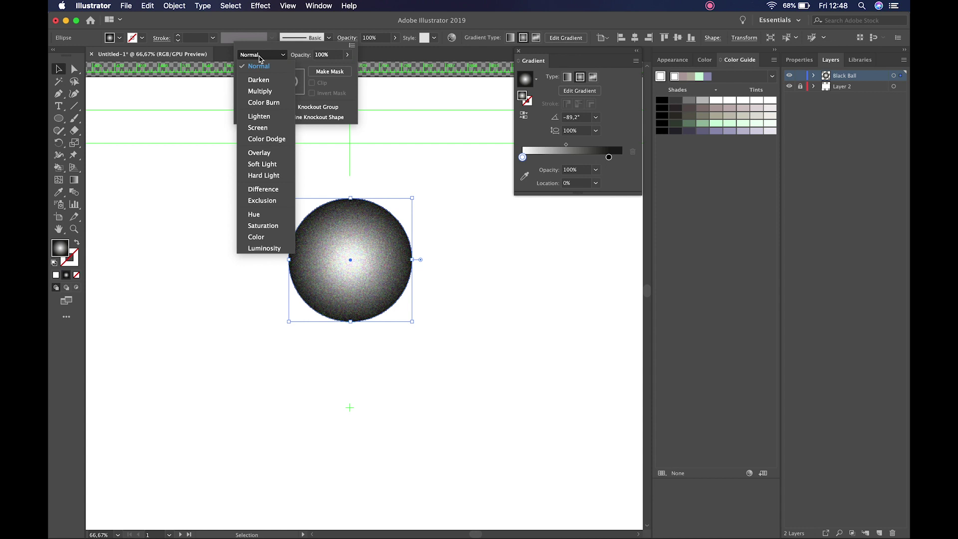
{"action": "left_click", "coordinate": [263, 91]}
{"action": "key", "text": "Escape"}
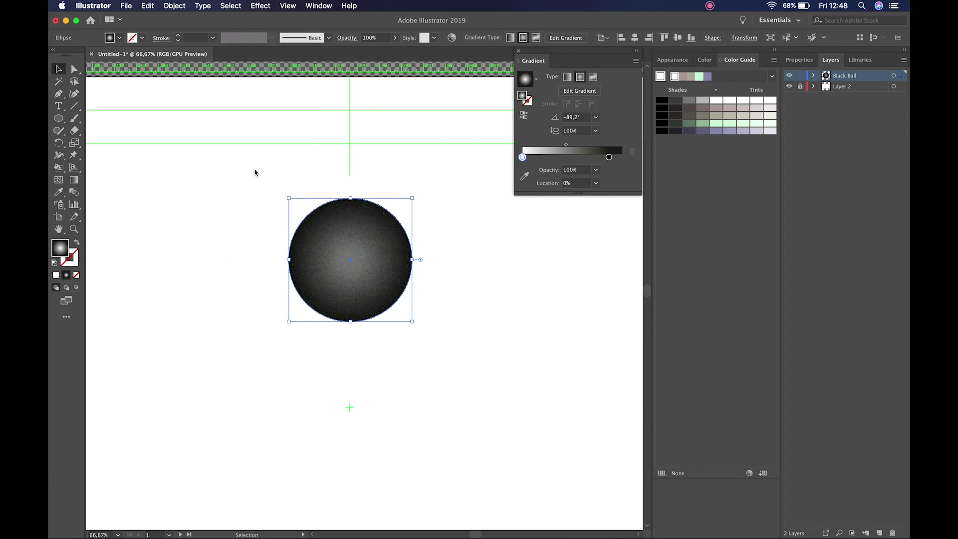
{"action": "key", "text": "z"}
{"action": "left_click", "coordinate": [368, 230]}
{"action": "scroll", "coordinate": [358, 270], "scroll_direction": "down", "scroll_amount": 2}
{"action": "key", "text": "v"}
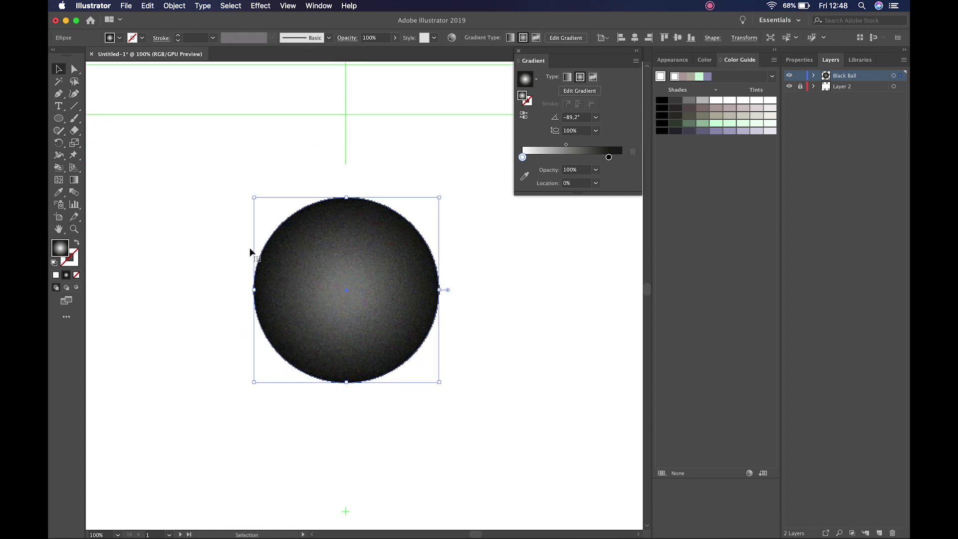
{"action": "left_click", "coordinate": [227, 203]}
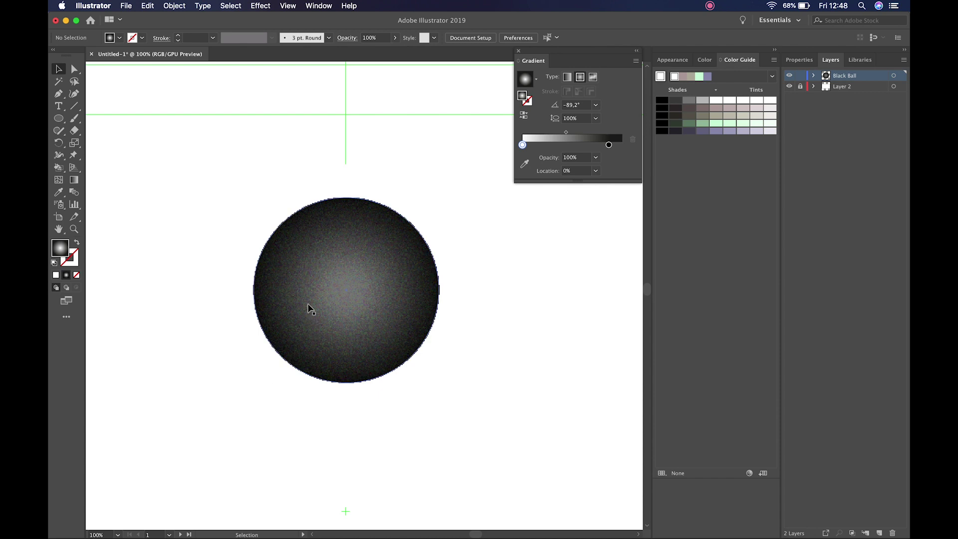
- Reduce the opacity of the black color stop in the grainy circle's gradient to 80%
{"action": "left_click", "coordinate": [341, 260]}
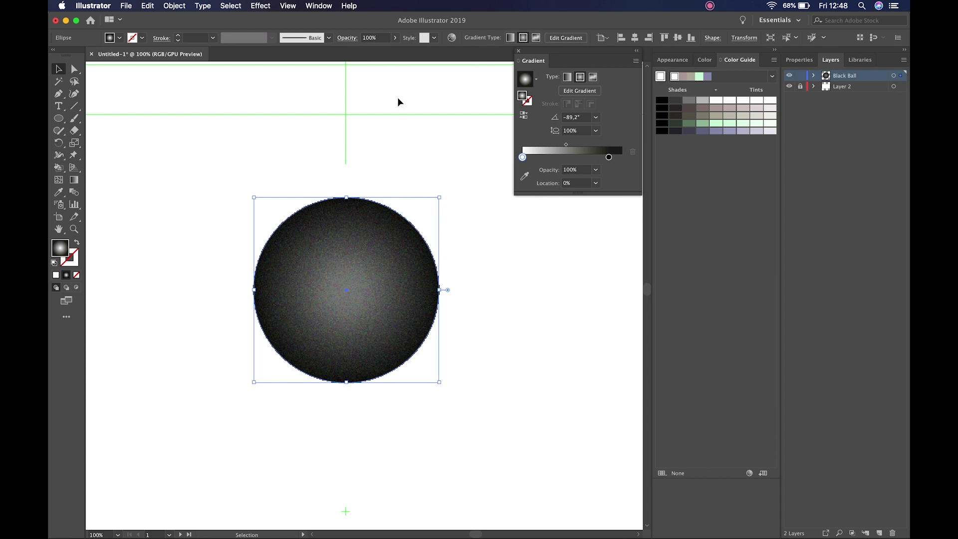
{"action": "left_click", "coordinate": [394, 38]}
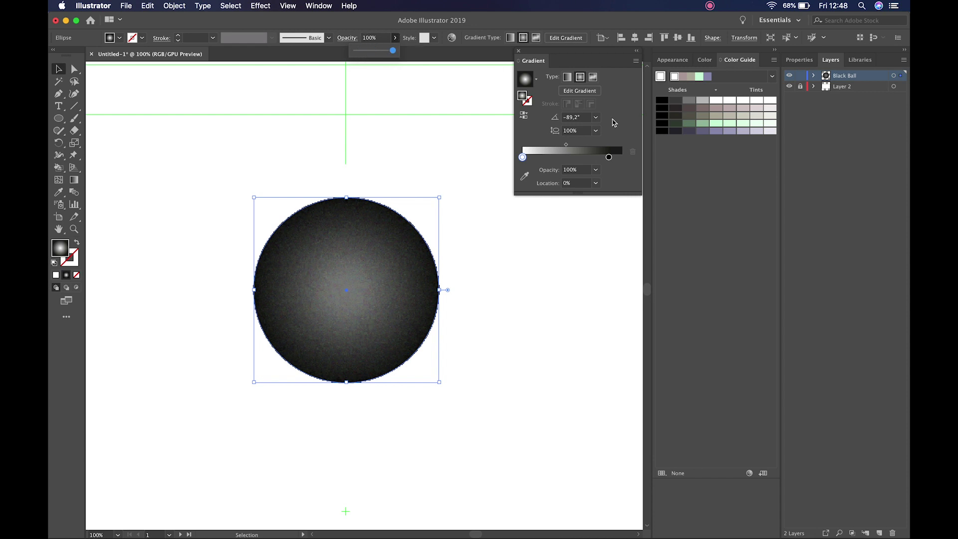
{"action": "left_click", "coordinate": [608, 157]}
{"action": "left_click", "coordinate": [596, 169]}
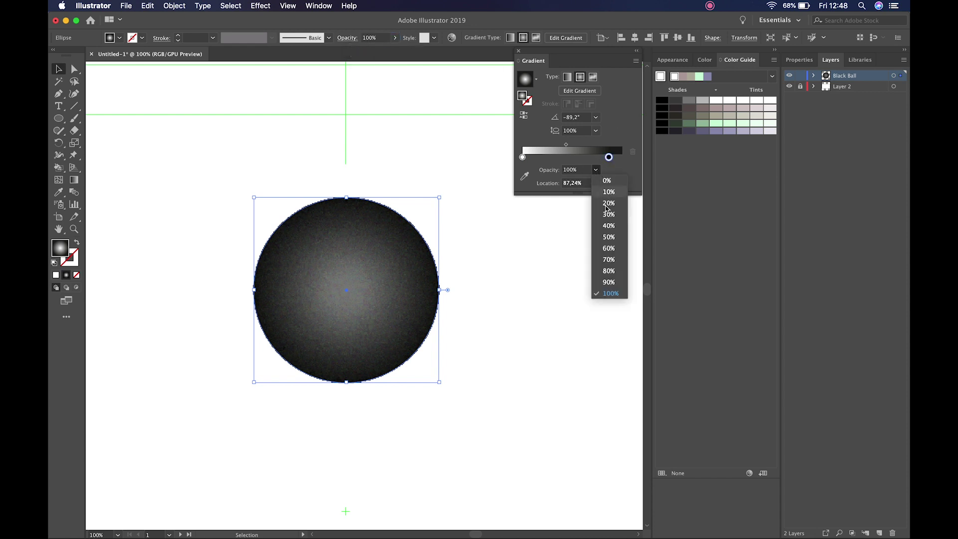
{"action": "left_click", "coordinate": [608, 270]}
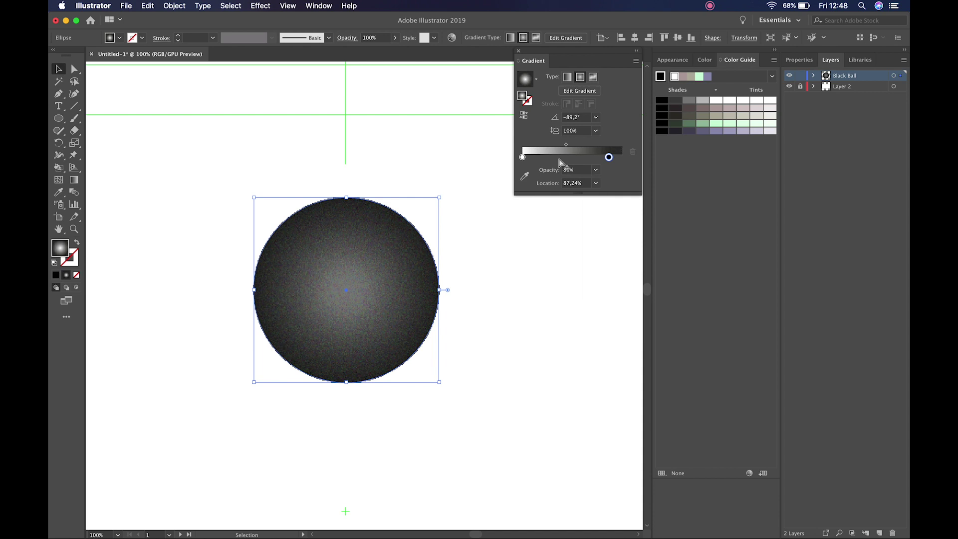
- Try the gradient's white color stop at 50% opacity, settle on 70%, and deselect the circle
{"action": "left_click", "coordinate": [522, 157]}
{"action": "left_click", "coordinate": [595, 170]}
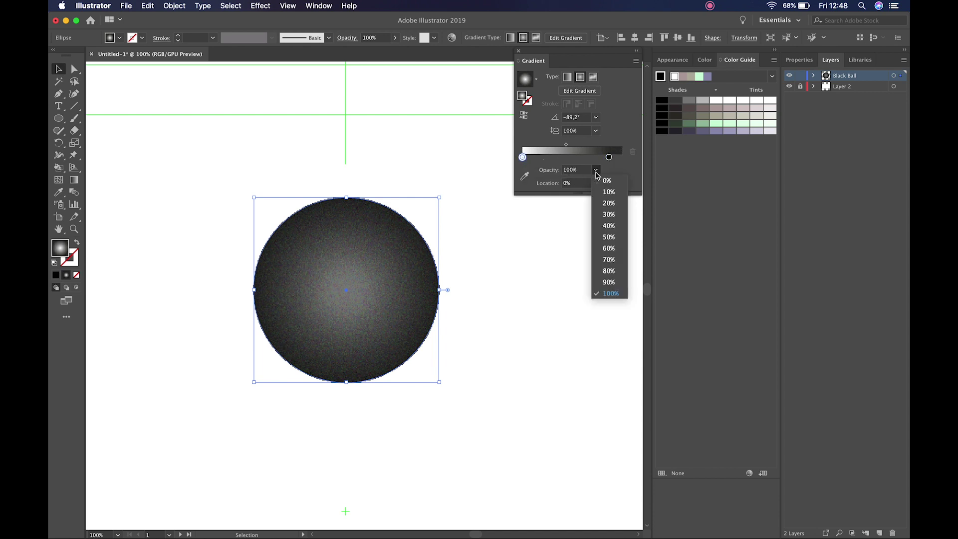
{"action": "left_click", "coordinate": [609, 239]}
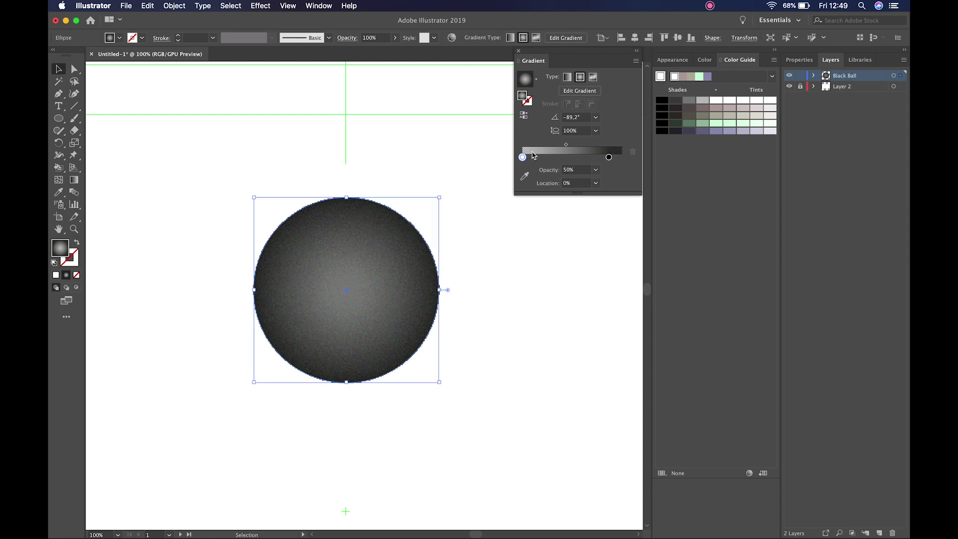
{"action": "left_click", "coordinate": [595, 170]}
{"action": "left_click", "coordinate": [611, 260]}
{"action": "left_click", "coordinate": [490, 271]}
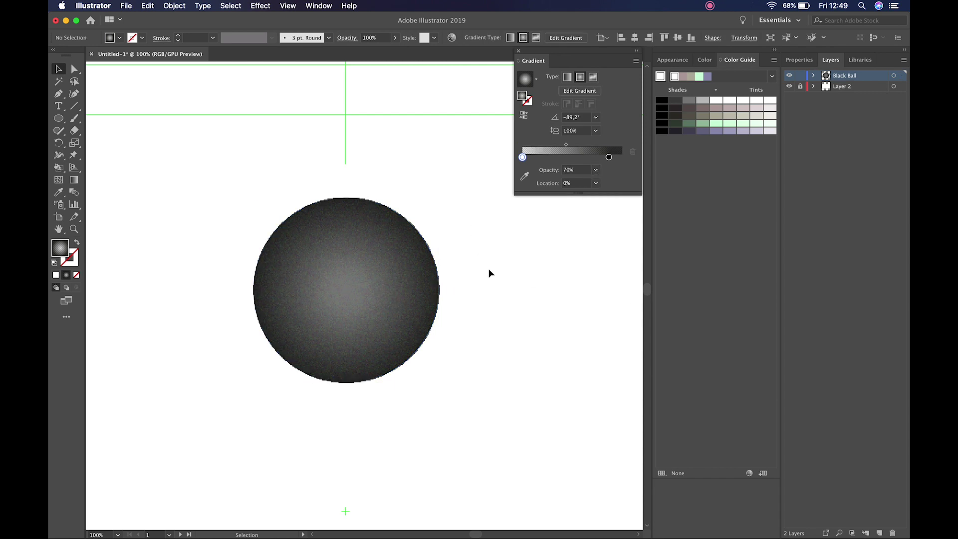
- Hide and show the grainy circle's Grain effect to compare the ball with and without it
{"action": "key", "text": "z"}
{"action": "left_click", "coordinate": [453, 267], "text": "alt"}
{"action": "left_click_drag", "start_coordinate": [372, 369], "coordinate": [442, 306]}
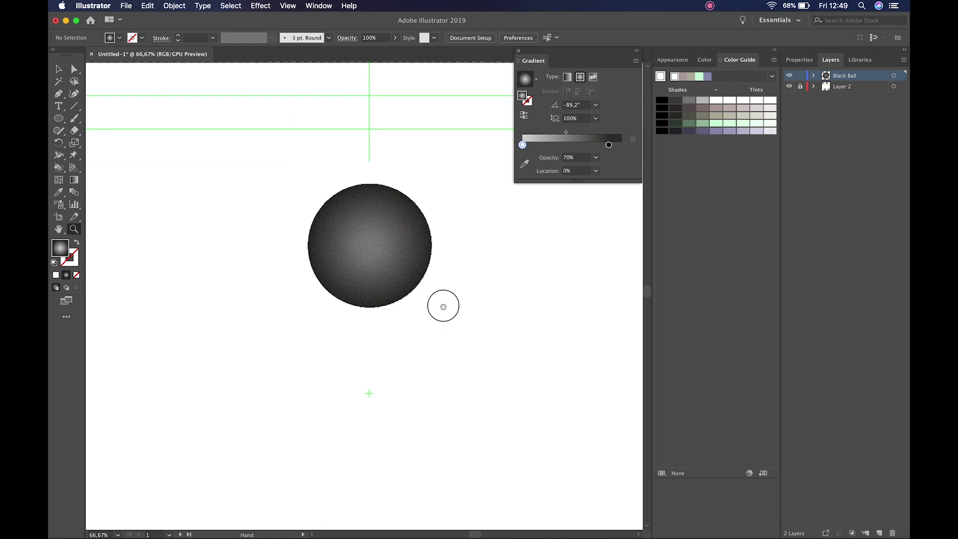
{"action": "left_click", "coordinate": [391, 339], "text": "alt"}
{"action": "key", "text": "v"}
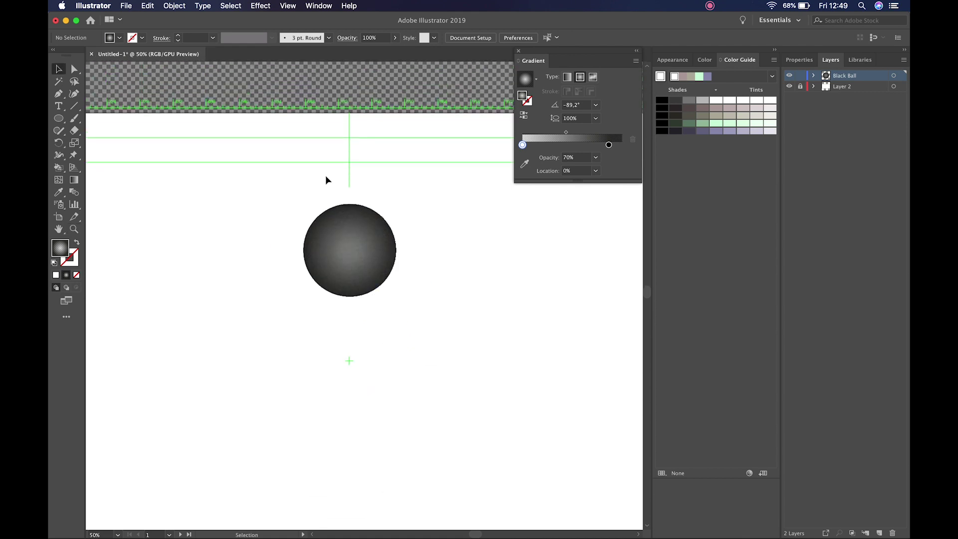
{"action": "left_click", "coordinate": [346, 258]}
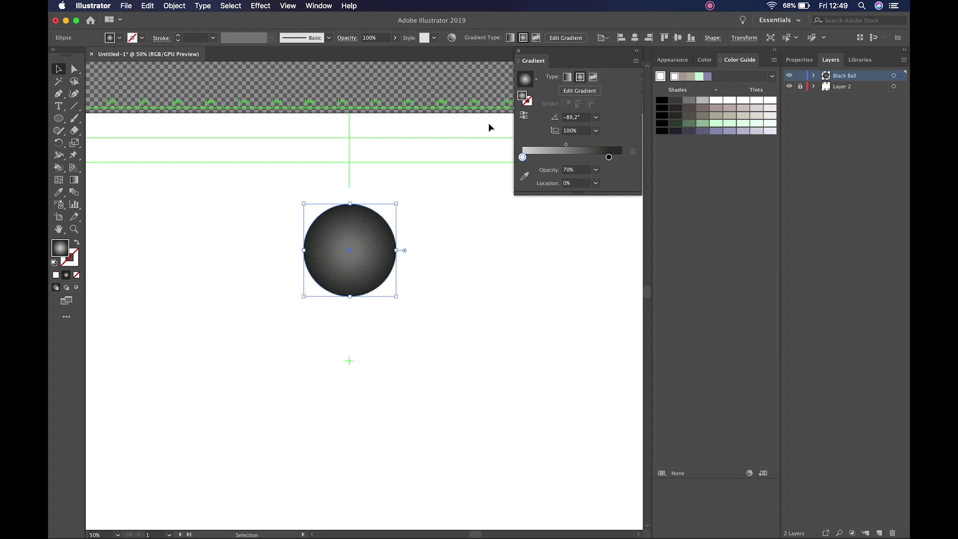
{"action": "left_click", "coordinate": [669, 61]}
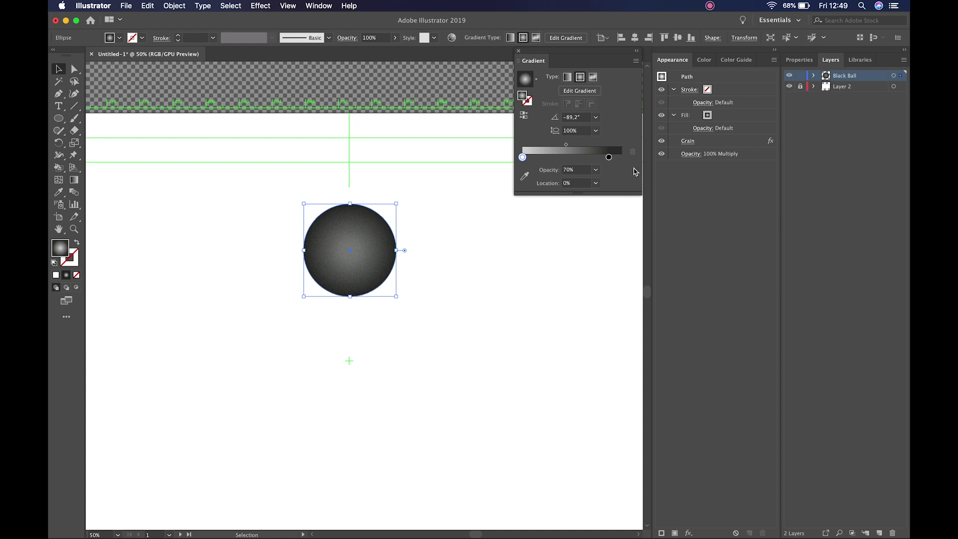
{"action": "left_click", "coordinate": [661, 142]}
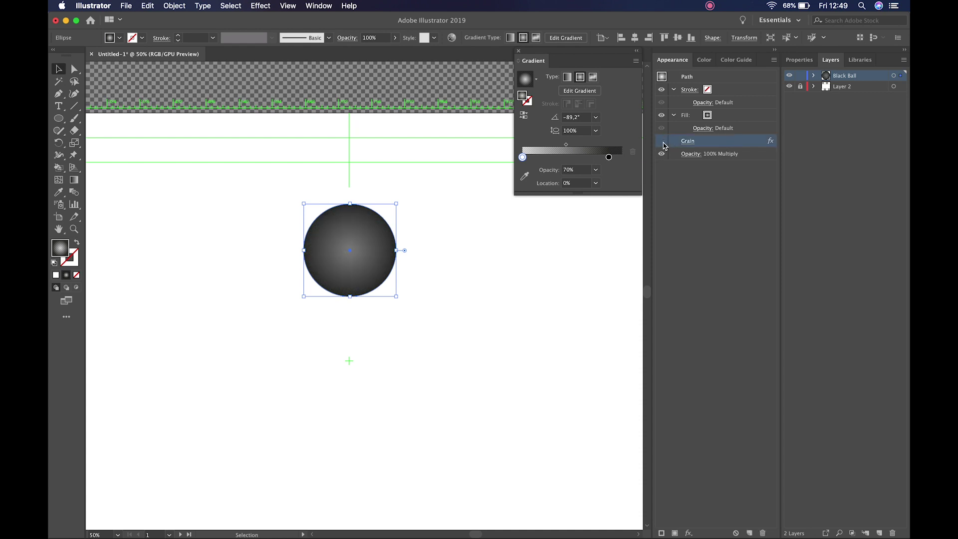
{"action": "left_click", "coordinate": [661, 142]}
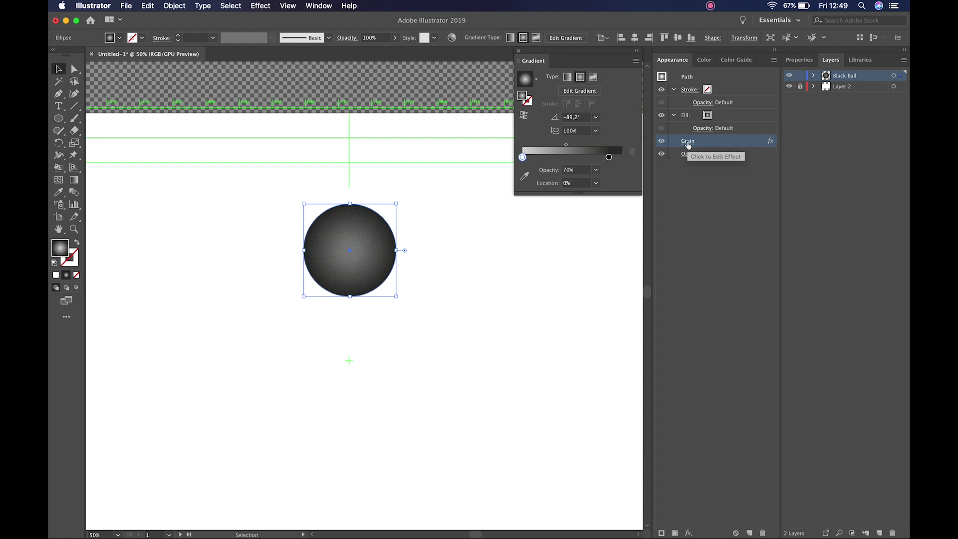
- Raise the Contrast of the grainy circle's Grain effect to 73 and deselect the circle
{"action": "left_click", "coordinate": [687, 141]}
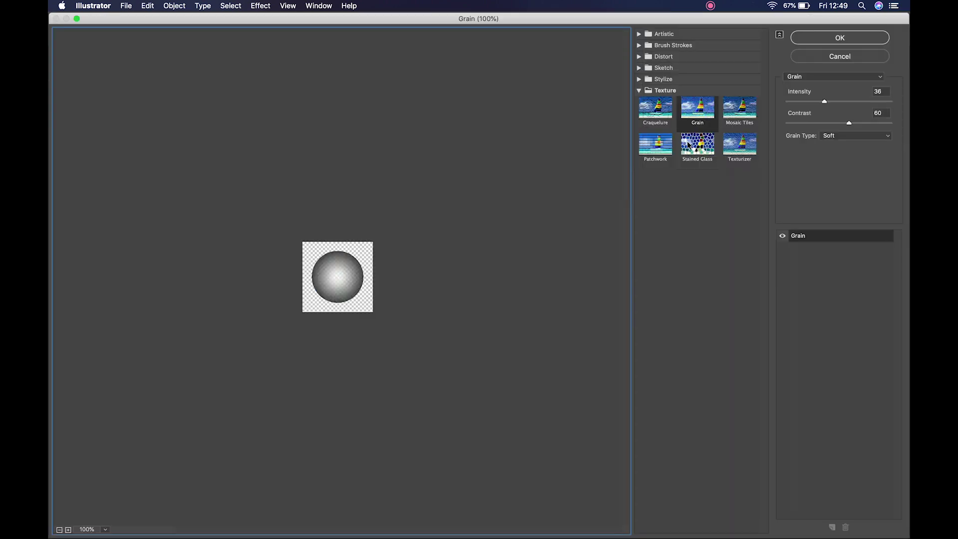
{"action": "left_click", "coordinate": [68, 529]}
{"action": "left_click", "coordinate": [68, 529]}
{"action": "left_click", "coordinate": [69, 529]}
{"action": "left_click", "coordinate": [68, 529]}
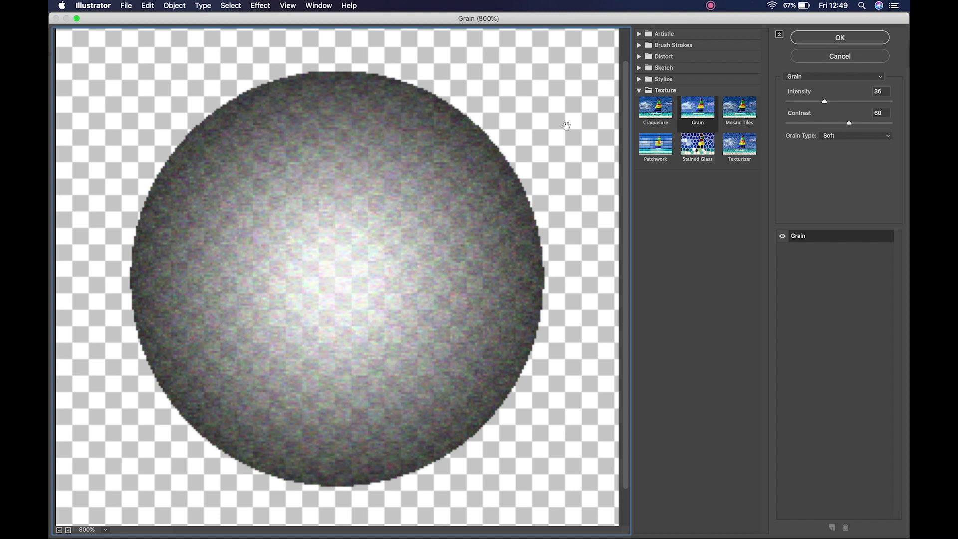
{"action": "mouse_move", "coordinate": [849, 123]}
{"action": "left_mouse_down"}
{"action": "mouse_move", "coordinate": [873, 122]}
{"action": "mouse_move", "coordinate": [857, 125]}
{"action": "left_mouse_up"}
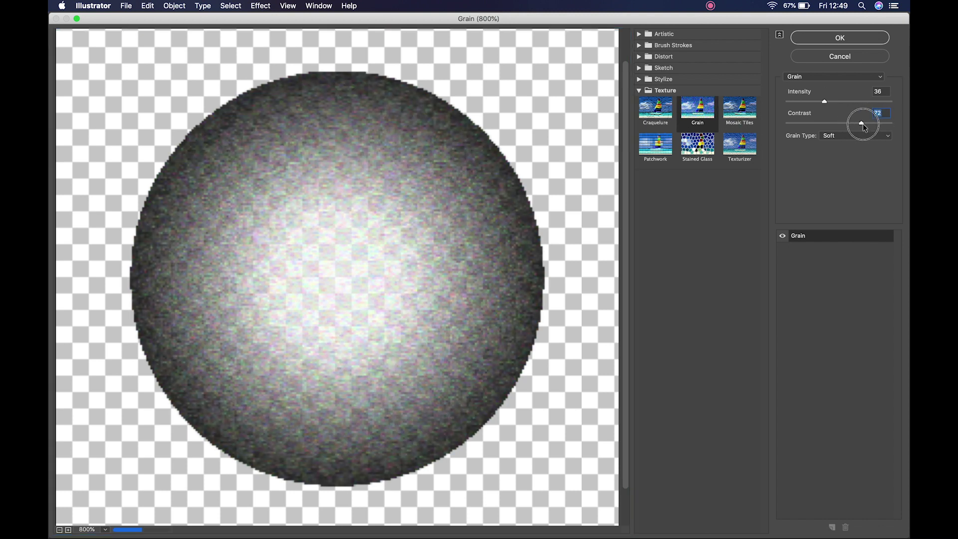
{"action": "left_click", "coordinate": [840, 38]}
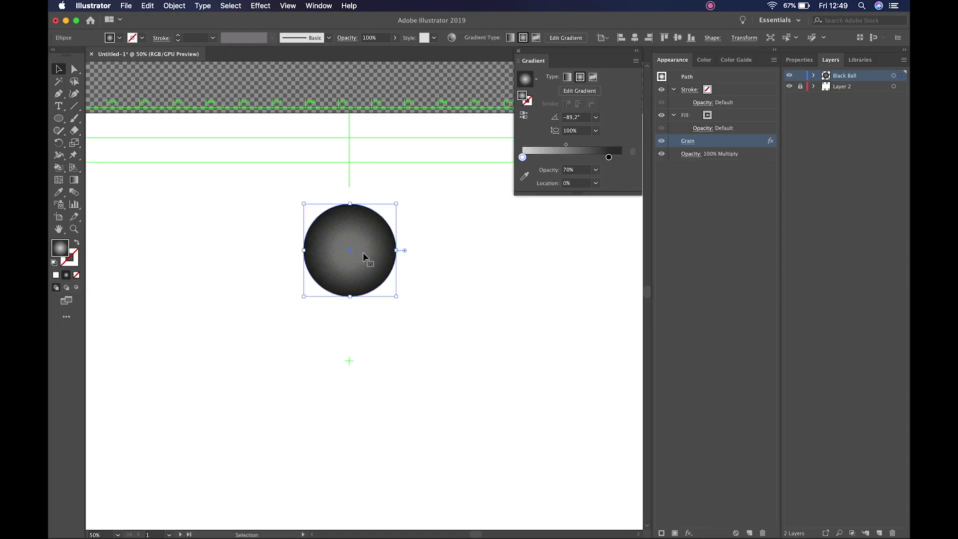
{"action": "left_click", "coordinate": [470, 259]}
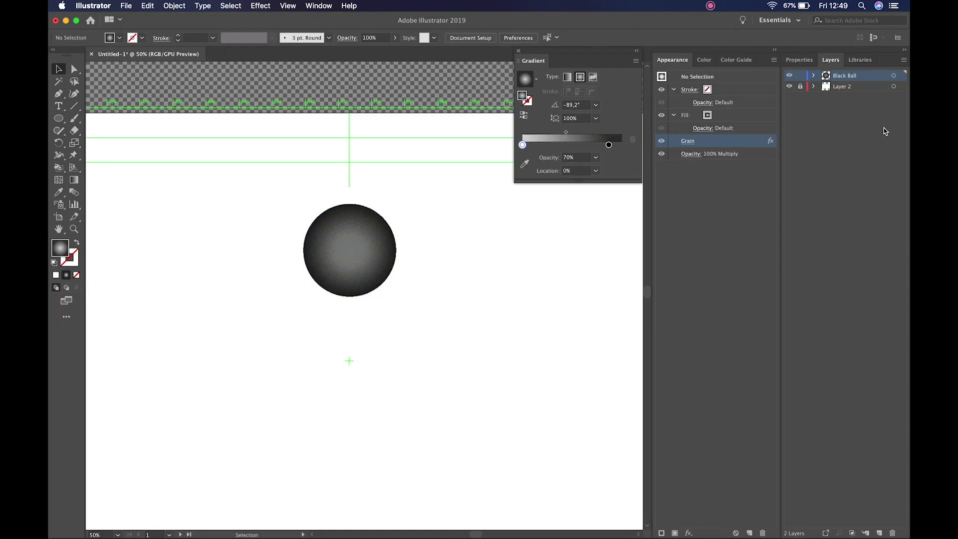
- Create a new layer above Black Ball and name it Blue Circle
{"action": "left_click", "coordinate": [879, 530]}
{"action": "double_click", "coordinate": [841, 76]}
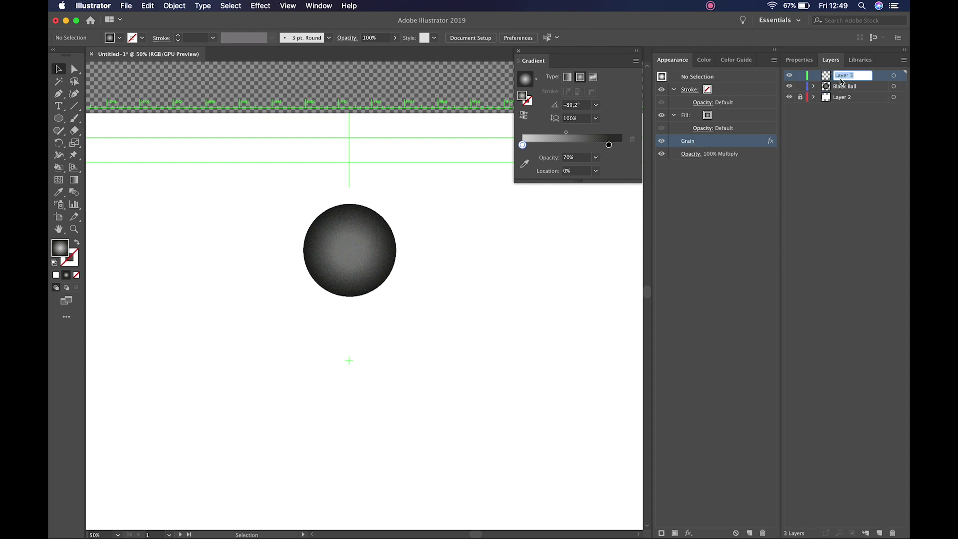
{"action": "type", "text": "Blue Circle"}
{"action": "key", "text": "Return"}
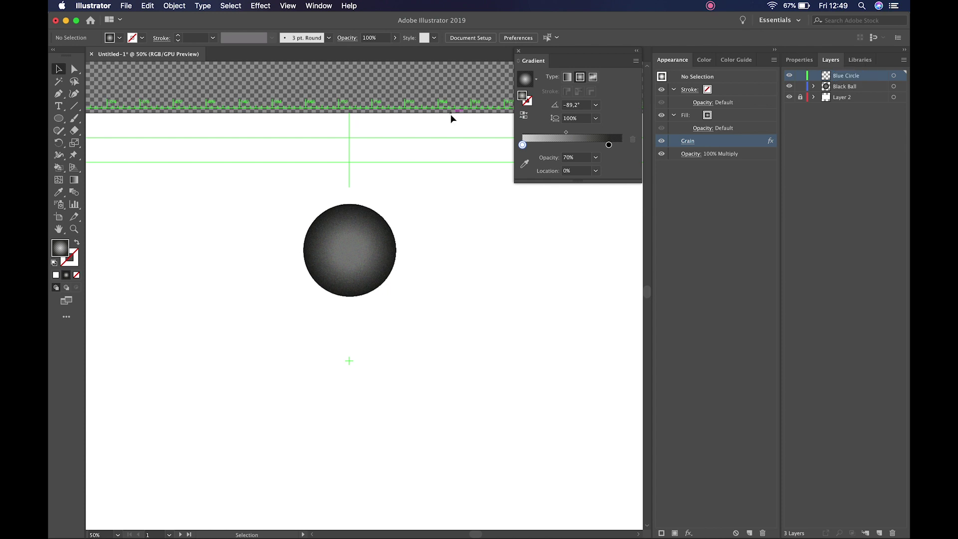
- Try to move the ball's two original ellipses from the Black Ball layer to the Blue Circle layer
{"action": "left_click_drag", "start_coordinate": [268, 199], "coordinate": [457, 331]}
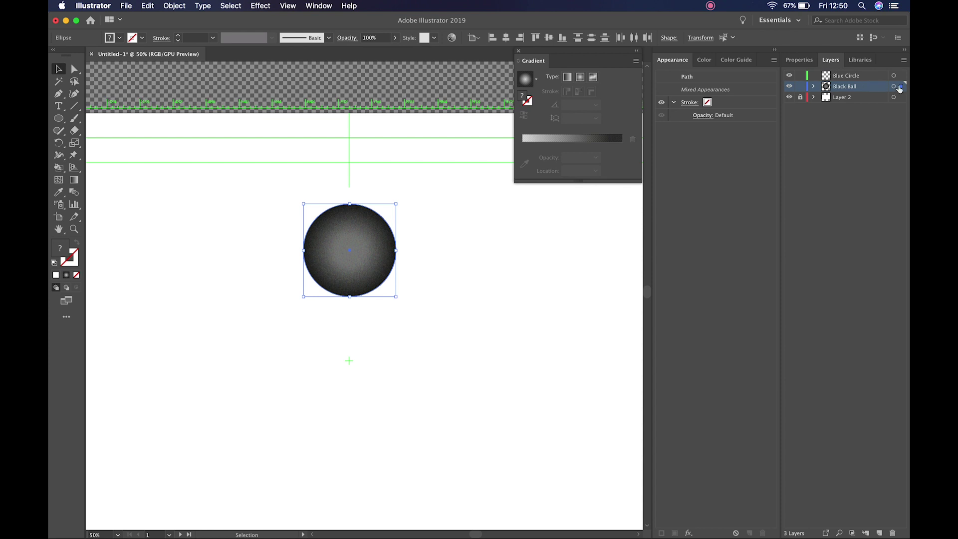
{"action": "left_click", "coordinate": [813, 86]}
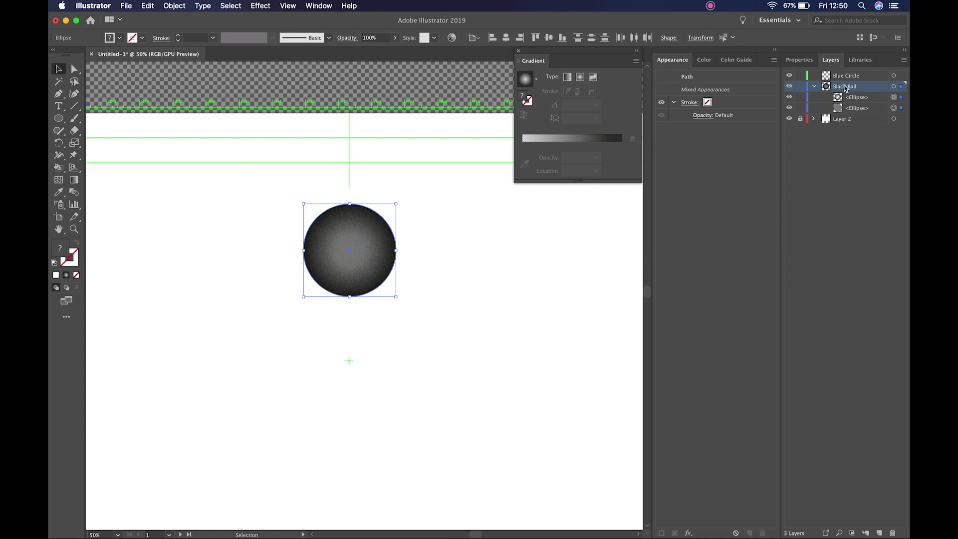
{"action": "left_click_drag", "start_coordinate": [273, 158], "coordinate": [450, 306]}
{"action": "left_click", "coordinate": [859, 98]}
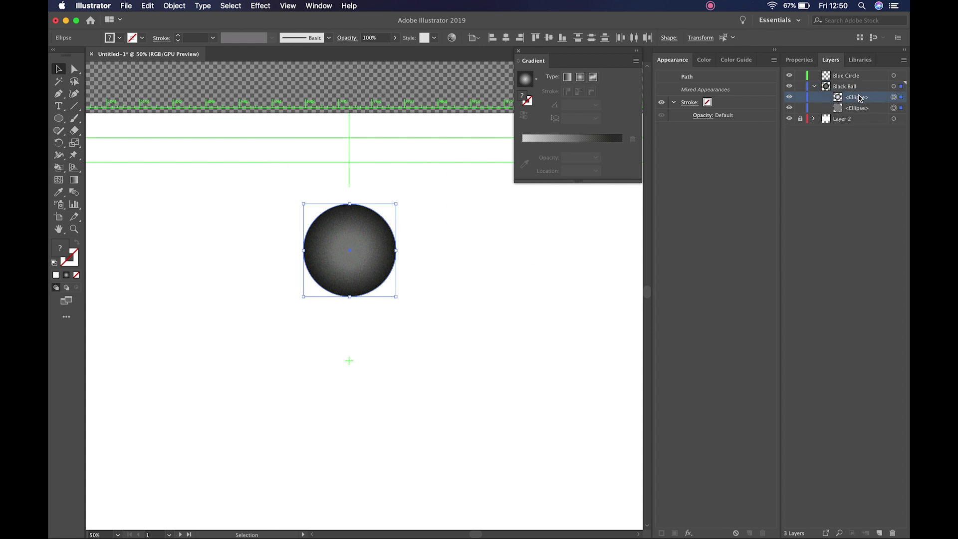
{"action": "left_click", "coordinate": [862, 140]}
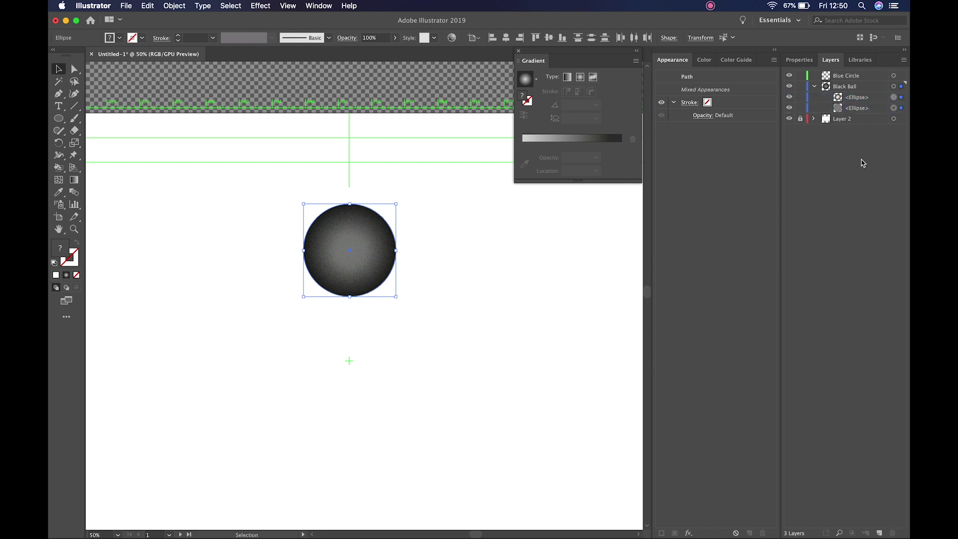
{"action": "left_click", "coordinate": [902, 90]}
{"action": "left_click_drag", "start_coordinate": [900, 92], "coordinate": [901, 79]}
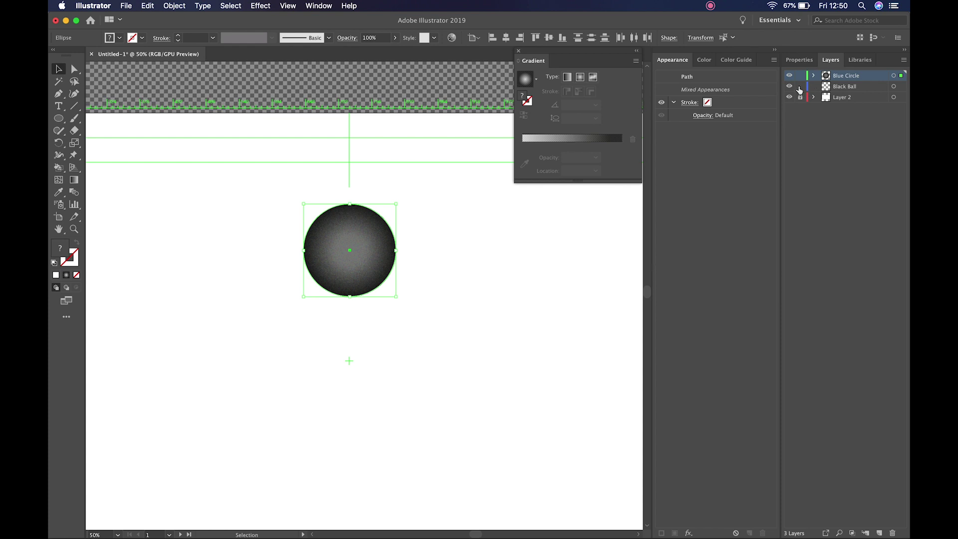
{"action": "left_click", "coordinate": [483, 270]}
- Duplicate both ellipses of the black ball beside the original and move the copies to the Blue Circle layer
{"action": "left_click_drag", "start_coordinate": [279, 201], "coordinate": [415, 323]}
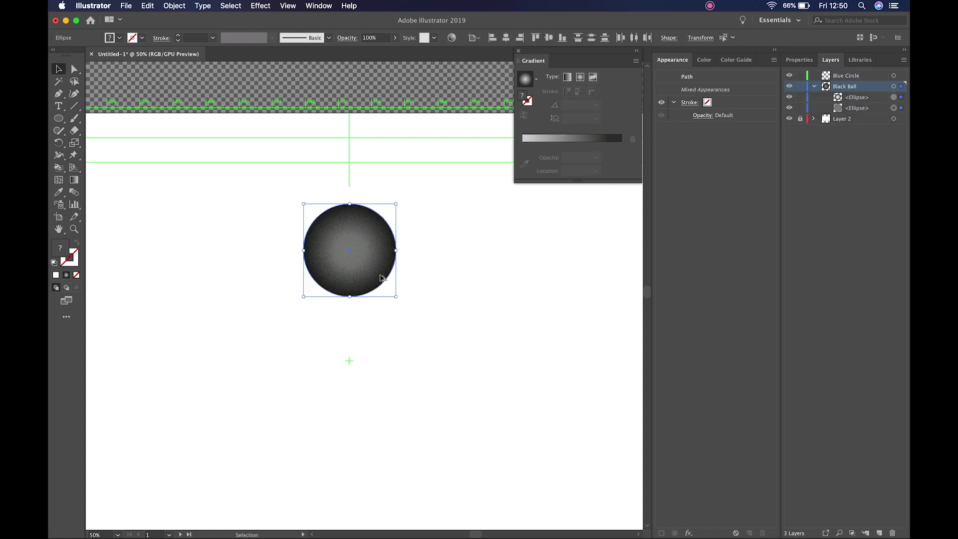
{"action": "left_click_drag", "start_coordinate": [362, 243], "coordinate": [487, 244]}
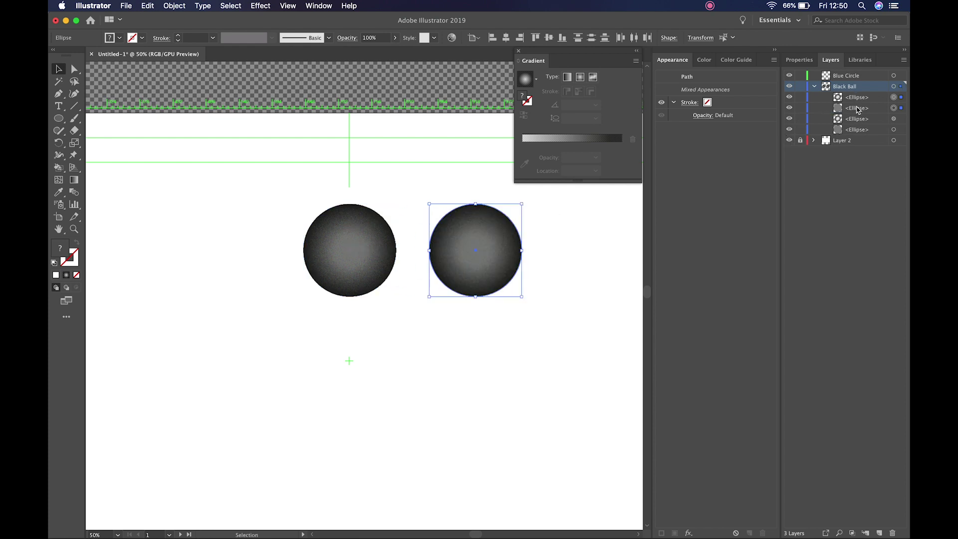
{"action": "left_click_drag", "start_coordinate": [898, 90], "coordinate": [900, 76]}
- Collapse and lock the Black Ball layer
{"action": "left_click", "coordinate": [814, 87]}
{"action": "left_click", "coordinate": [813, 87]}
{"action": "left_click", "coordinate": [814, 87]}
{"action": "left_click", "coordinate": [800, 86]}
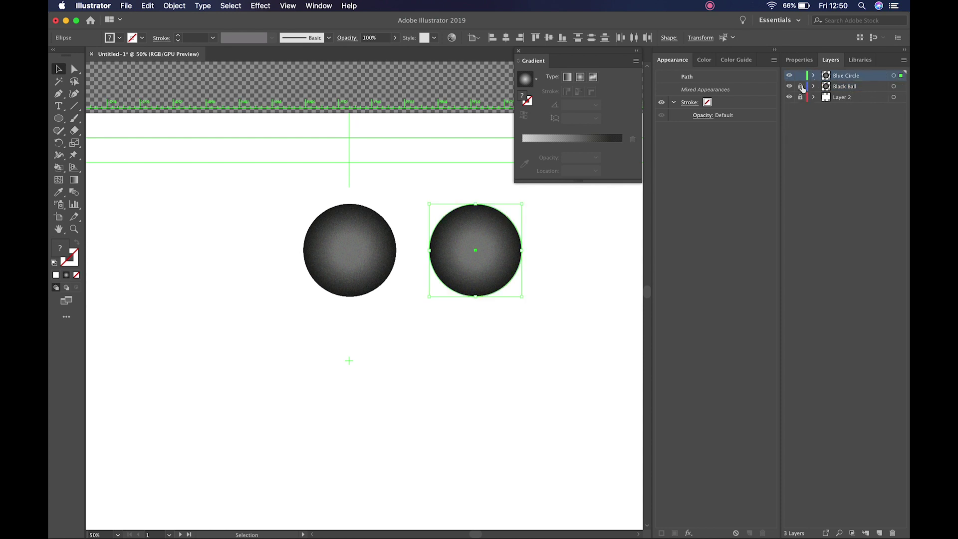
- Move the duplicated grainy circle down off its gray base circle and fill the base circle with a medium blue
{"action": "left_click", "coordinate": [492, 261]}
{"action": "left_click_drag", "start_coordinate": [492, 261], "coordinate": [492, 333]}
{"action": "left_click", "coordinate": [486, 270]}
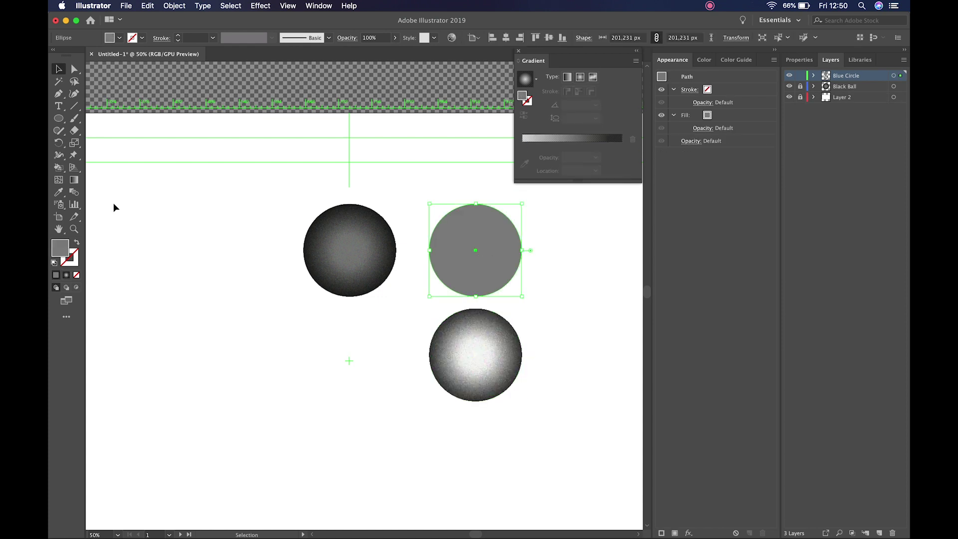
{"action": "double_click", "coordinate": [60, 247]}
{"action": "left_click", "coordinate": [467, 232]}
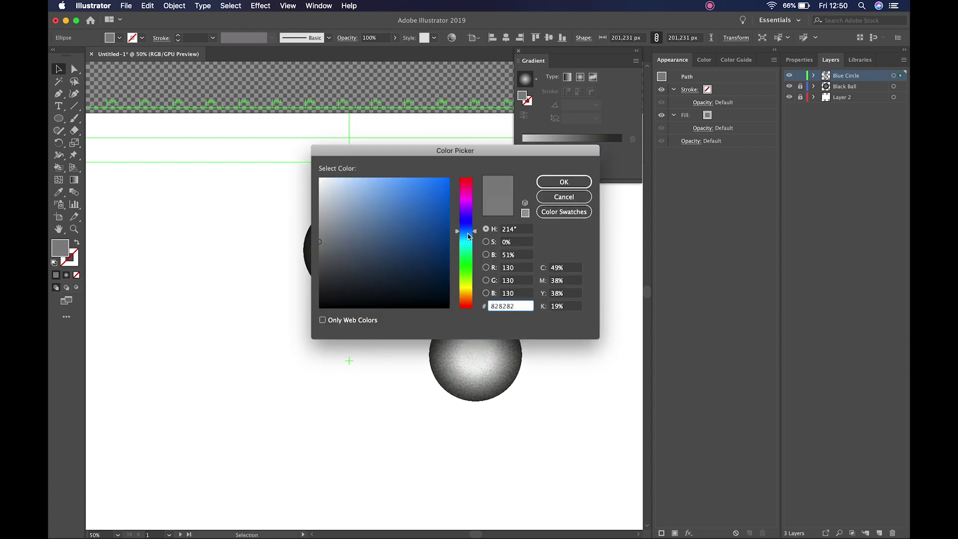
{"action": "mouse_move", "coordinate": [412, 203]}
{"action": "left_mouse_down"}
{"action": "mouse_move", "coordinate": [417, 160]}
{"action": "mouse_move", "coordinate": [402, 175]}
{"action": "mouse_move", "coordinate": [405, 192]}
{"action": "mouse_move", "coordinate": [419, 193]}
{"action": "mouse_move", "coordinate": [402, 199]}
{"action": "left_mouse_up"}
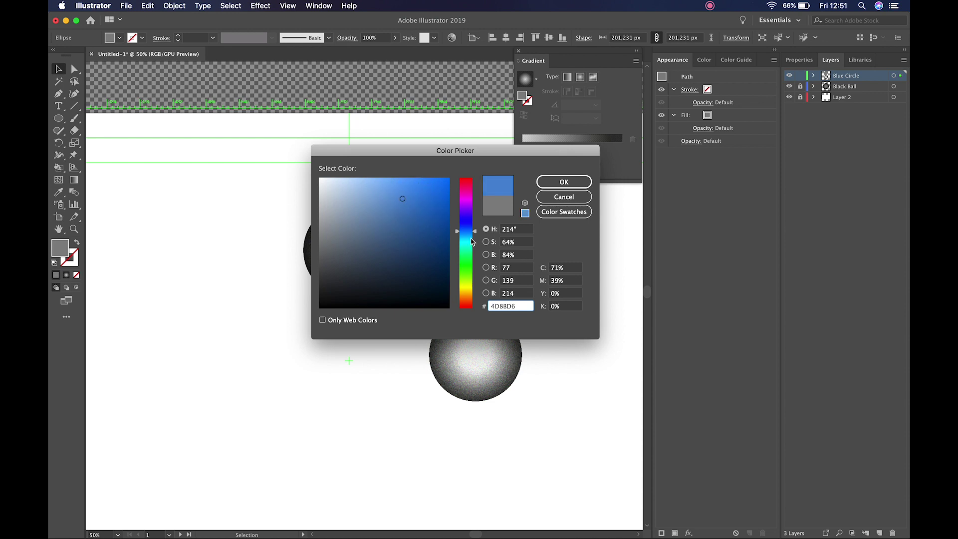
{"action": "mouse_move", "coordinate": [476, 236]}
{"action": "left_mouse_down"}
{"action": "mouse_move", "coordinate": [466, 220]}
{"action": "mouse_move", "coordinate": [475, 231]}
{"action": "left_mouse_up"}
{"action": "mouse_move", "coordinate": [418, 199]}
{"action": "left_mouse_down"}
{"action": "mouse_move", "coordinate": [398, 182]}
{"action": "mouse_move", "coordinate": [408, 195]}
{"action": "mouse_move", "coordinate": [403, 213]}
{"action": "left_mouse_up"}
{"action": "left_click", "coordinate": [550, 185]}
{"action": "left_click", "coordinate": [542, 259]}
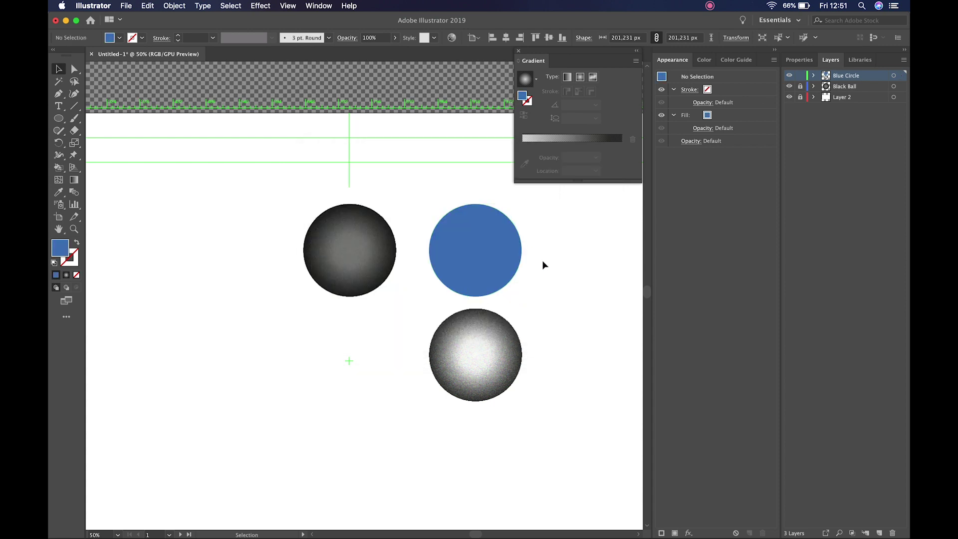
- Place the grainy gradient circle back exactly over the blue circle and check the shading up close
{"action": "left_click", "coordinate": [490, 254]}
{"action": "left_click", "coordinate": [545, 320]}
{"action": "left_click", "coordinate": [504, 345]}
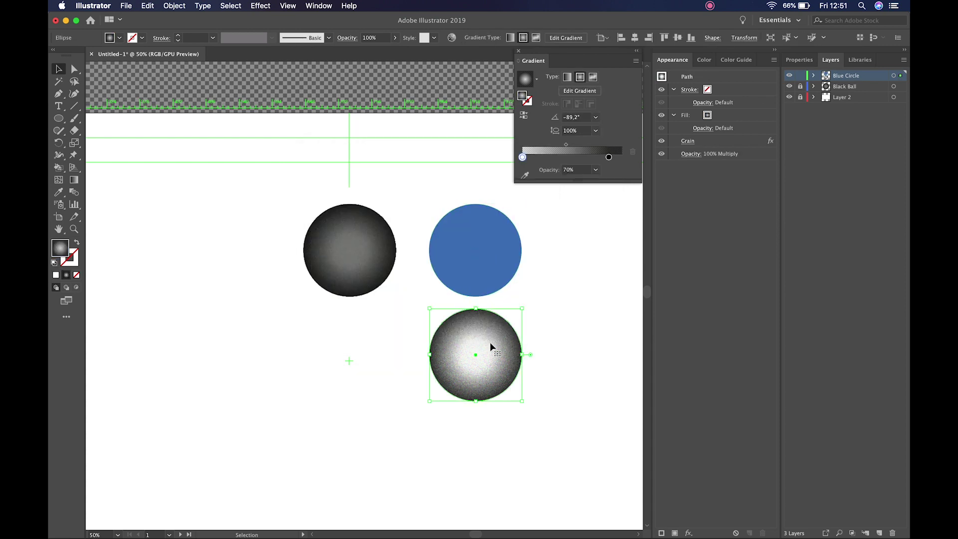
{"action": "left_click_drag", "start_coordinate": [490, 347], "coordinate": [488, 242]}
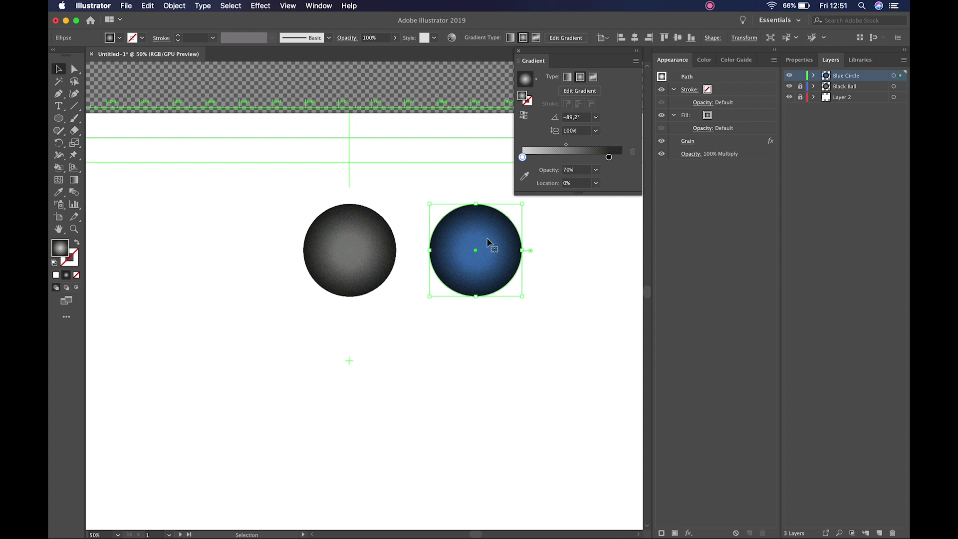
{"action": "left_click", "coordinate": [573, 250]}
{"action": "key", "text": "super+plus"}
{"action": "left_click_drag", "start_coordinate": [343, 327], "coordinate": [447, 324]}
{"action": "key", "text": "v"}
{"action": "left_click", "coordinate": [447, 282]}
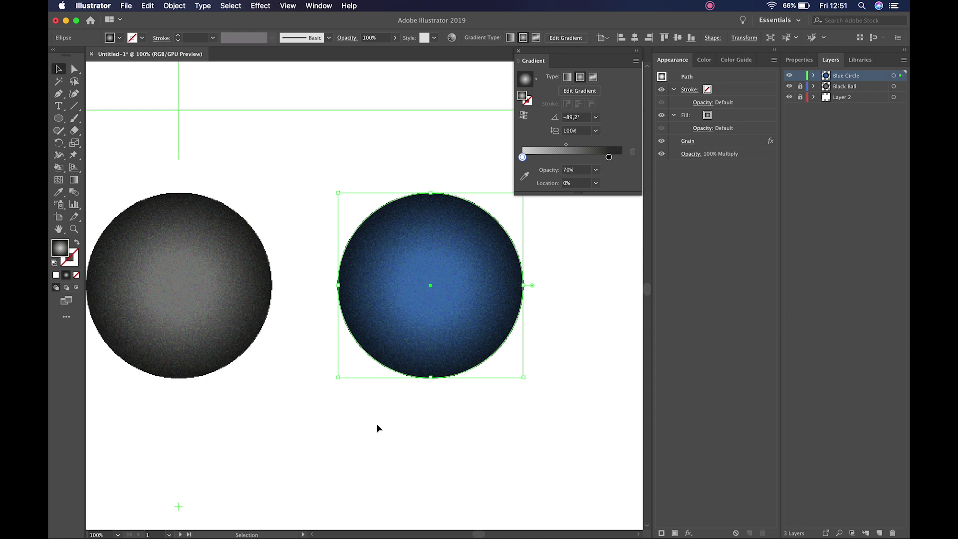
- Switch to After Effects to examine the blue ball's shading in the reference animation, and return to Illustrator
{"action": "key", "text": "super+Tab"}
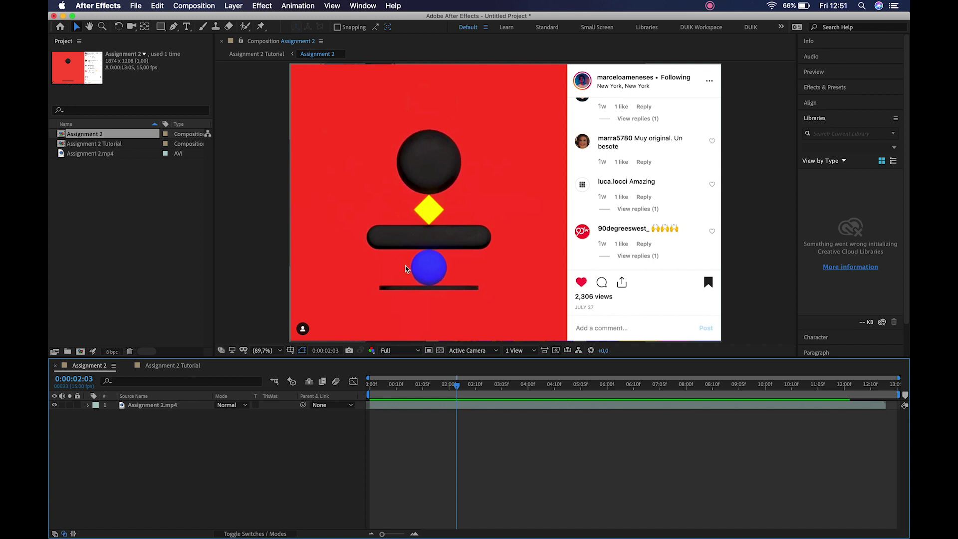
{"action": "key", "text": "super+Tab"}
{"action": "left_click", "coordinate": [361, 400]}
{"action": "left_click", "coordinate": [420, 291]}
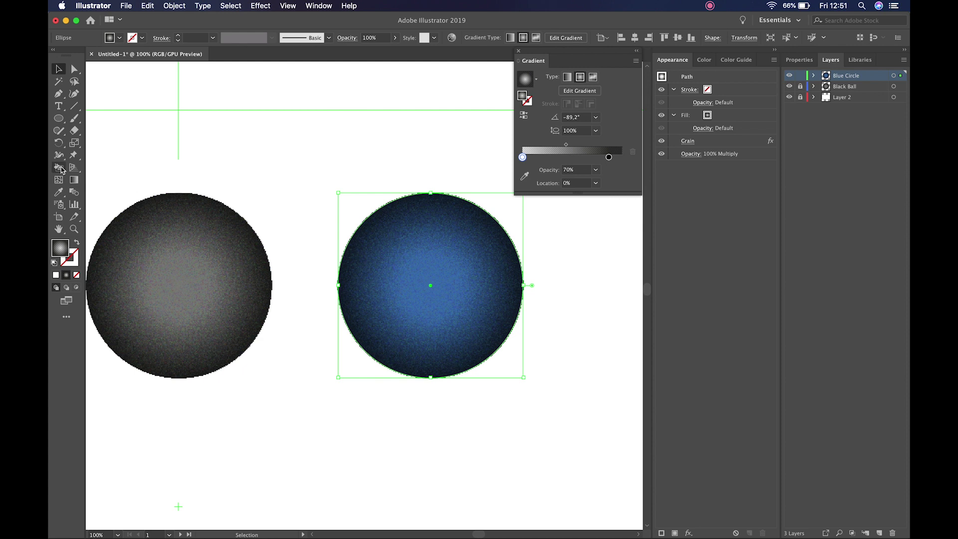
- Shift the blue ball's radial gradient center up near its top edge, move the gradient midpoint outward, and deselect the ball
{"action": "left_click", "coordinate": [78, 182]}
{"action": "mouse_move", "coordinate": [427, 322]}
{"action": "mouse_move", "coordinate": [430, 283]}
{"action": "left_mouse_down"}
{"action": "mouse_move", "coordinate": [429, 314]}
{"action": "mouse_move", "coordinate": [429, 204]}
{"action": "left_mouse_up"}
{"action": "mouse_move", "coordinate": [432, 293]}
{"action": "left_mouse_down"}
{"action": "mouse_move", "coordinate": [443, 342]}
{"action": "mouse_move", "coordinate": [438, 325]}
{"action": "mouse_move", "coordinate": [440, 334]}
{"action": "left_mouse_up"}
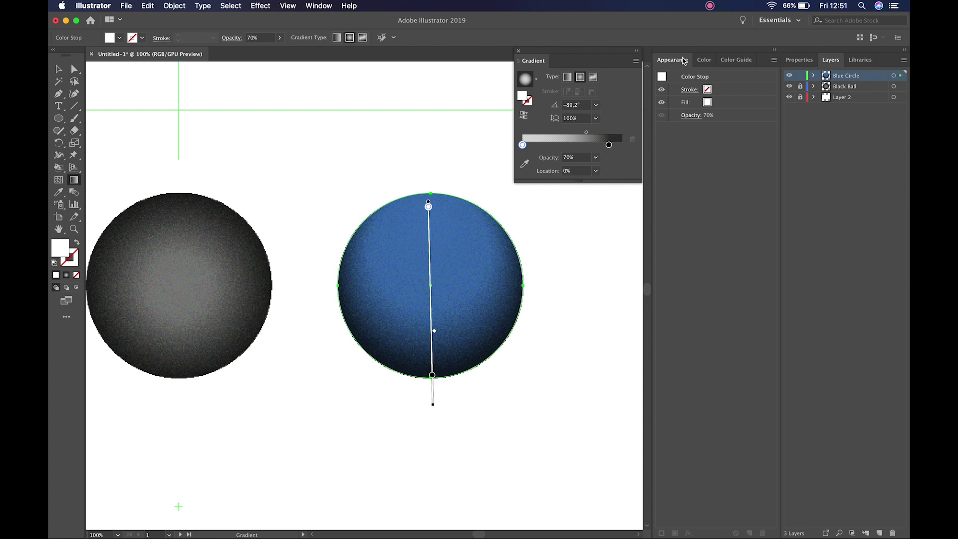
{"action": "key", "text": "v"}
{"action": "left_click", "coordinate": [548, 284]}
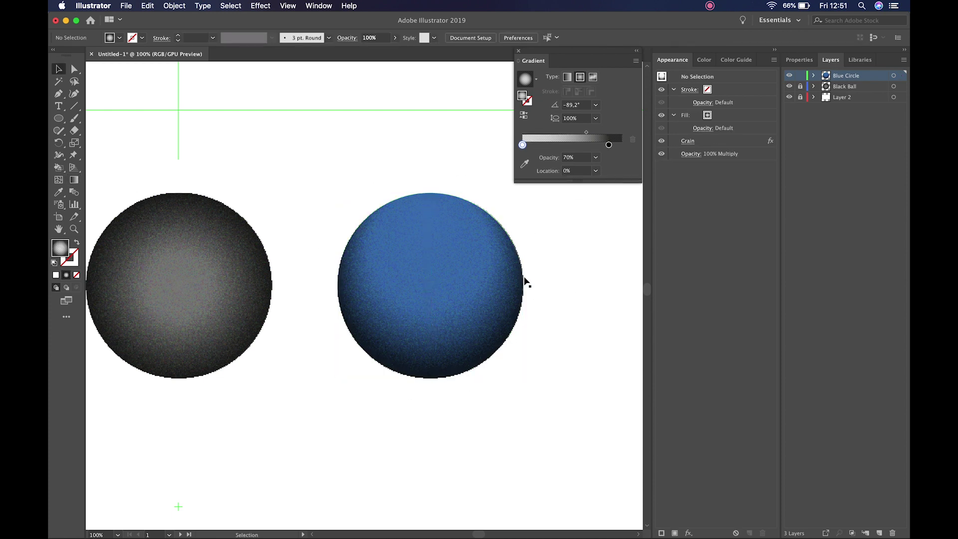
- Set the blue ball's Grain effect to Intensity 24 and Contrast 58, and deselect the ball
{"action": "left_click", "coordinate": [503, 272]}
{"action": "left_click", "coordinate": [687, 141]}
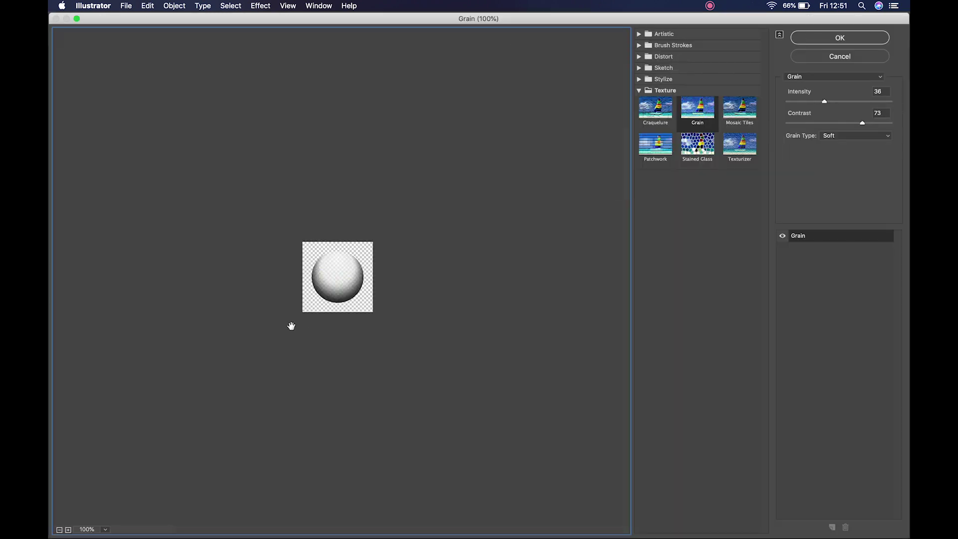
{"action": "left_click", "coordinate": [68, 529]}
{"action": "left_click", "coordinate": [69, 529]}
{"action": "left_click", "coordinate": [68, 529]}
{"action": "left_click", "coordinate": [68, 529]}
{"action": "left_click", "coordinate": [68, 529]}
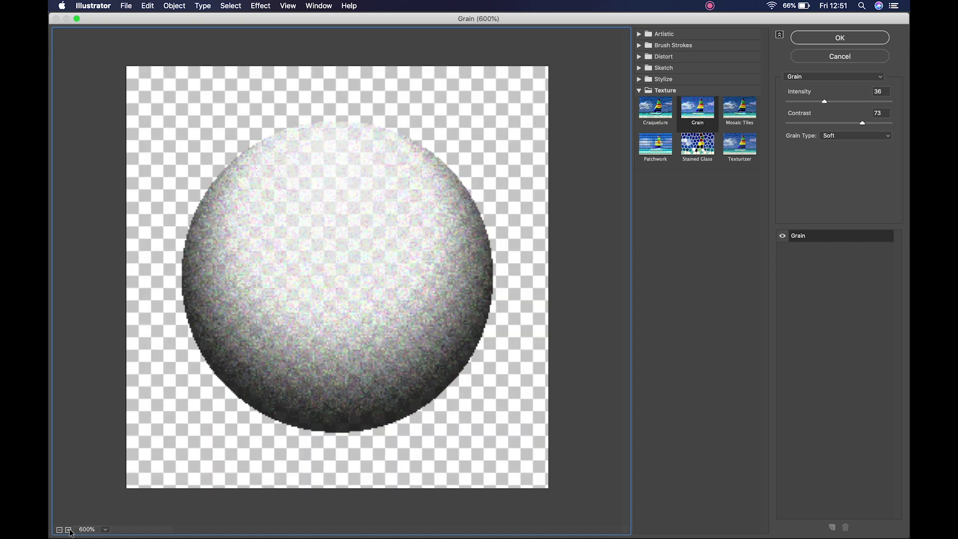
{"action": "left_click_drag", "start_coordinate": [863, 123], "coordinate": [813, 106]}
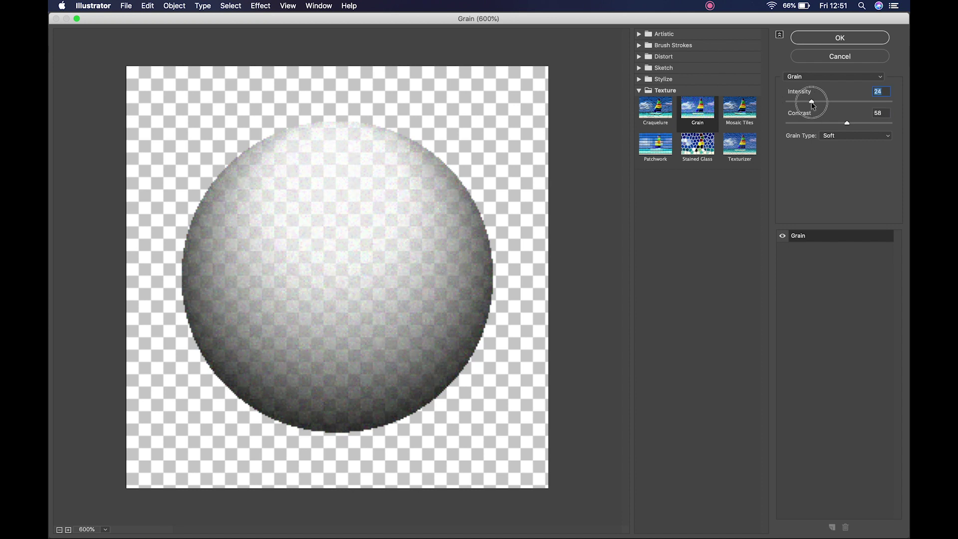
{"action": "left_click", "coordinate": [829, 42]}
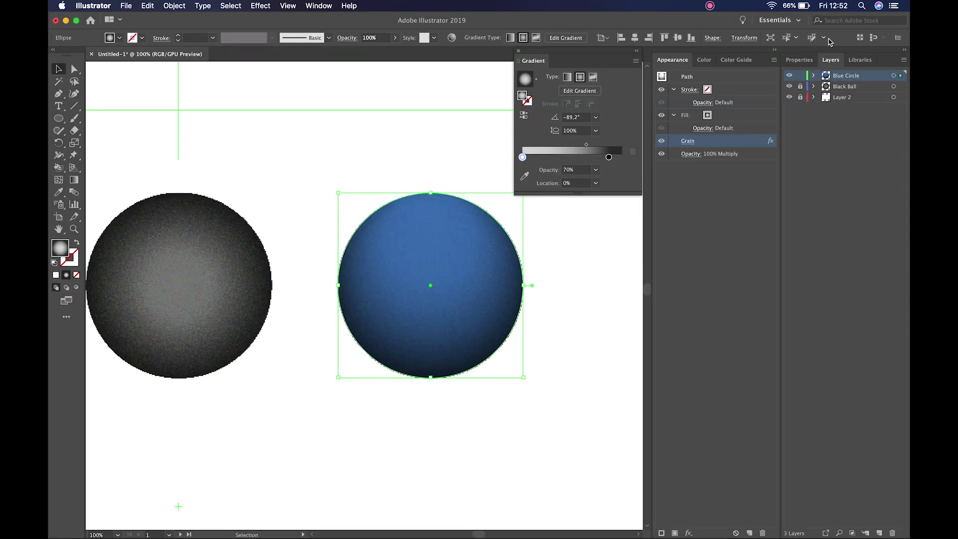
{"action": "left_click", "coordinate": [555, 272]}
- Scale both circles of the blue ball down to about half size and place them below the black ball
{"action": "left_click", "coordinate": [425, 314]}
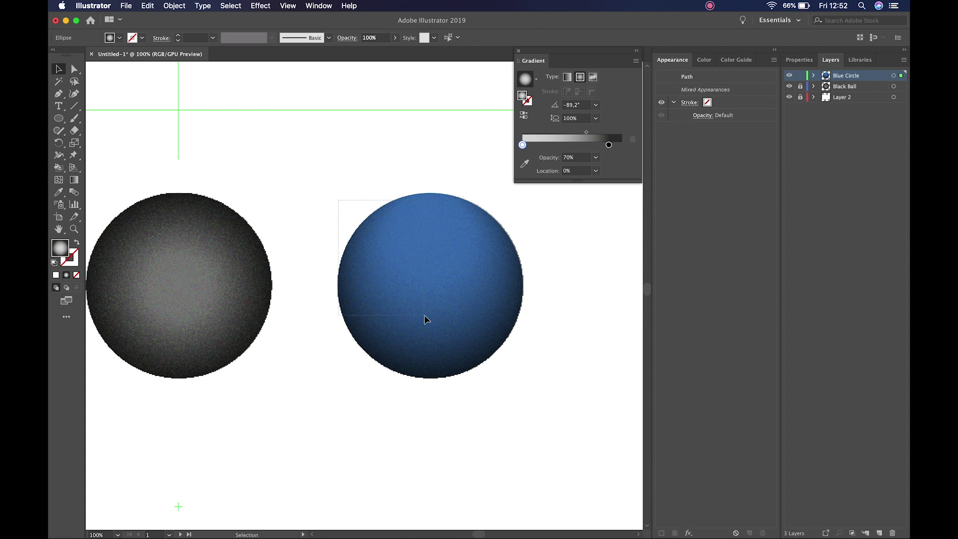
{"action": "left_click_drag", "start_coordinate": [522, 194], "coordinate": [481, 235]}
{"action": "left_click_drag", "start_coordinate": [375, 359], "coordinate": [512, 277]}
{"action": "left_click_drag", "start_coordinate": [582, 202], "coordinate": [341, 414]}
{"action": "left_click", "coordinate": [470, 346]}
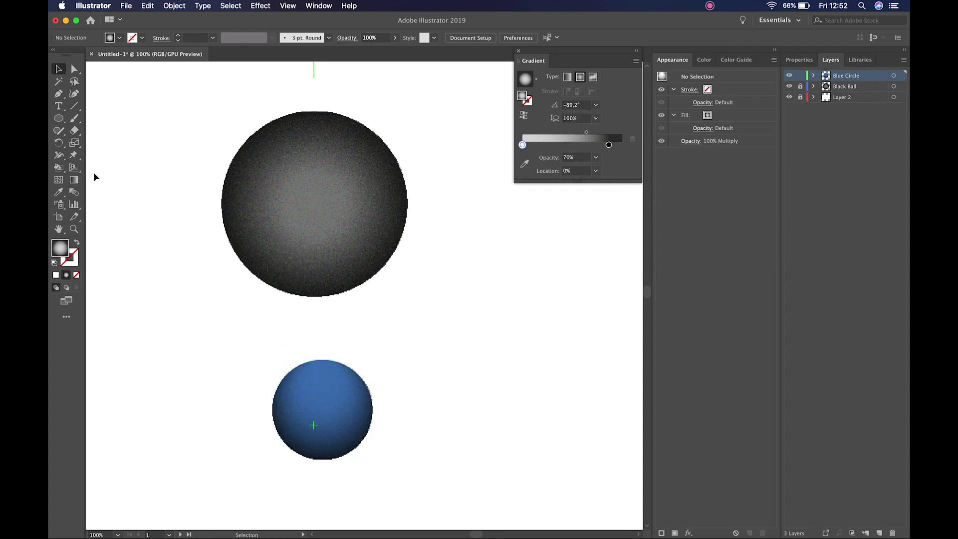
- Choose the Rectangle tool and create a new top layer named "Yellow Squarte"
{"action": "left_click_drag", "start_coordinate": [58, 118], "coordinate": [117, 121]}
{"action": "left_click", "coordinate": [878, 532]}
{"action": "double_click", "coordinate": [844, 76]}
{"action": "type", "text": "Yell"}
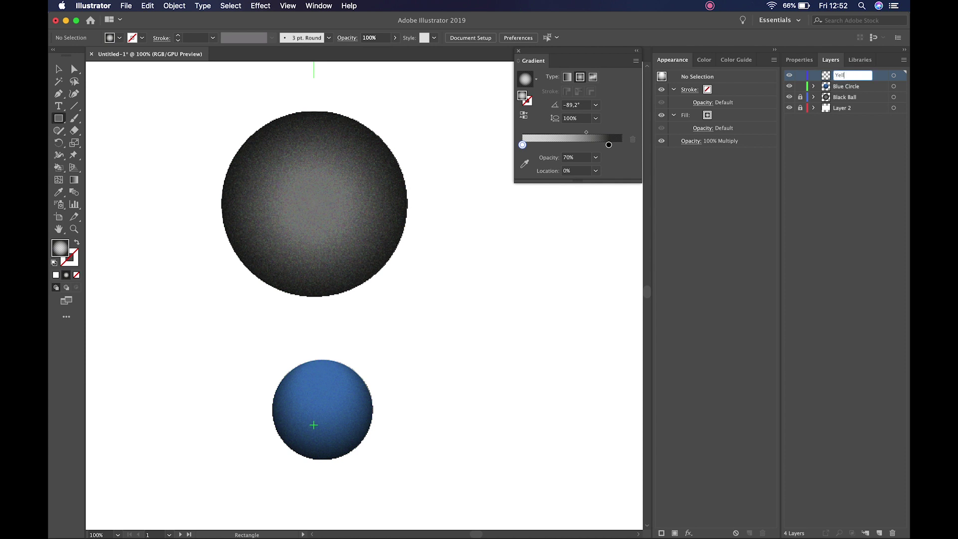
{"action": "type", "text": "ow Squarte"}
{"action": "key", "text": "Return"}
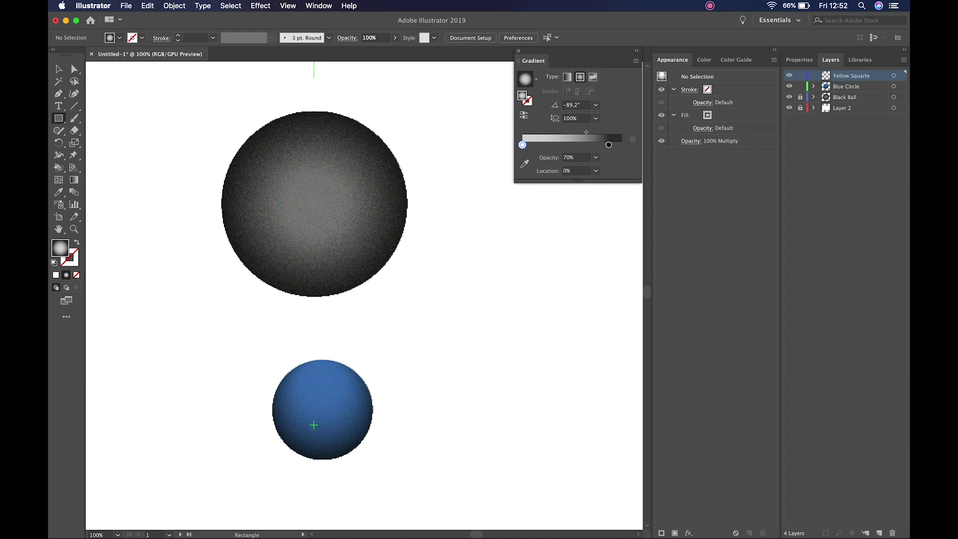
- Correct the top layer's name to "Yellow Square"
{"action": "double_click", "coordinate": [863, 76]}
{"action": "key", "text": "Right"}
{"action": "key", "text": "BackSpace"}
{"action": "key", "text": "BackSpace"}
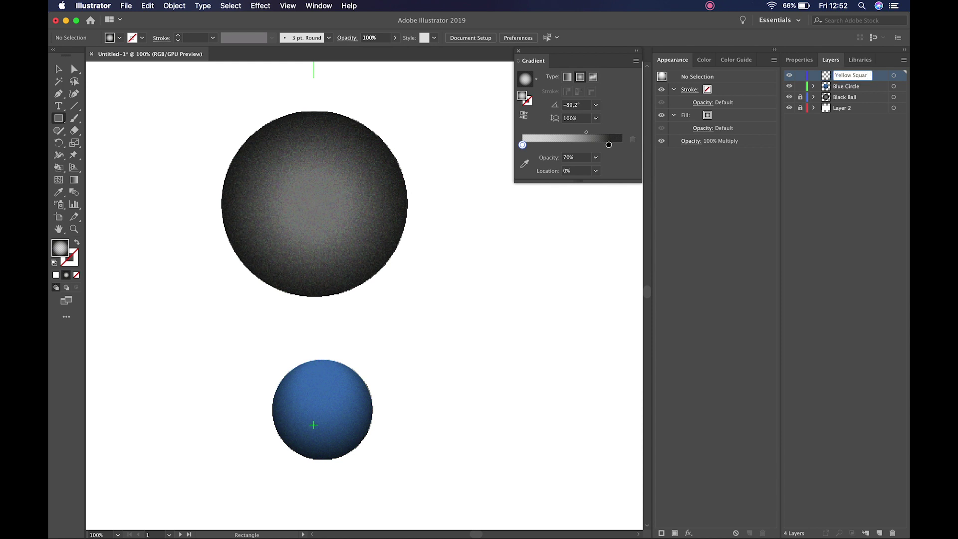
{"action": "type", "text": "e"}
{"action": "key", "text": "Return"}
- Draw a small square to the right of the balls on the Yellow Square layer and replace its gradient with a solid fill
{"action": "left_click_drag", "start_coordinate": [450, 254], "coordinate": [514, 317]}
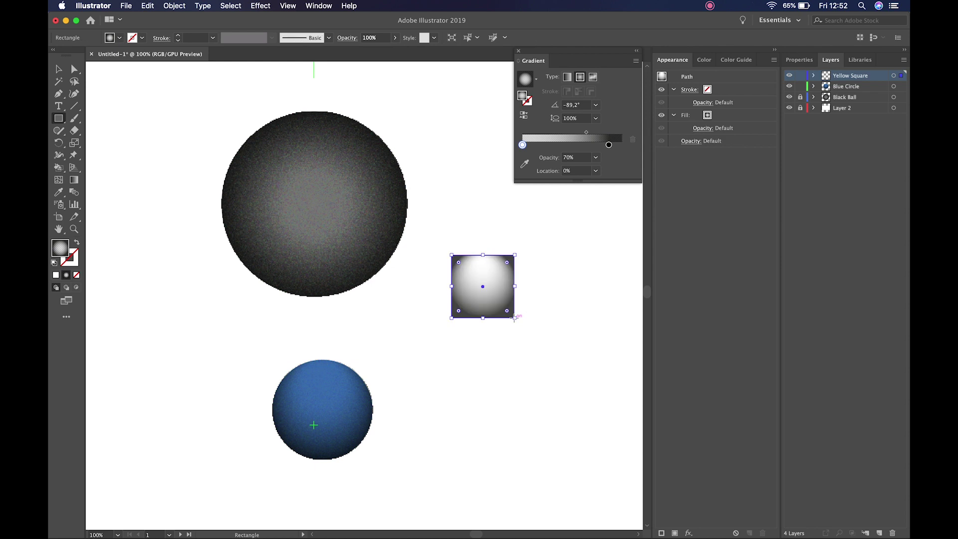
{"action": "key", "text": "v"}
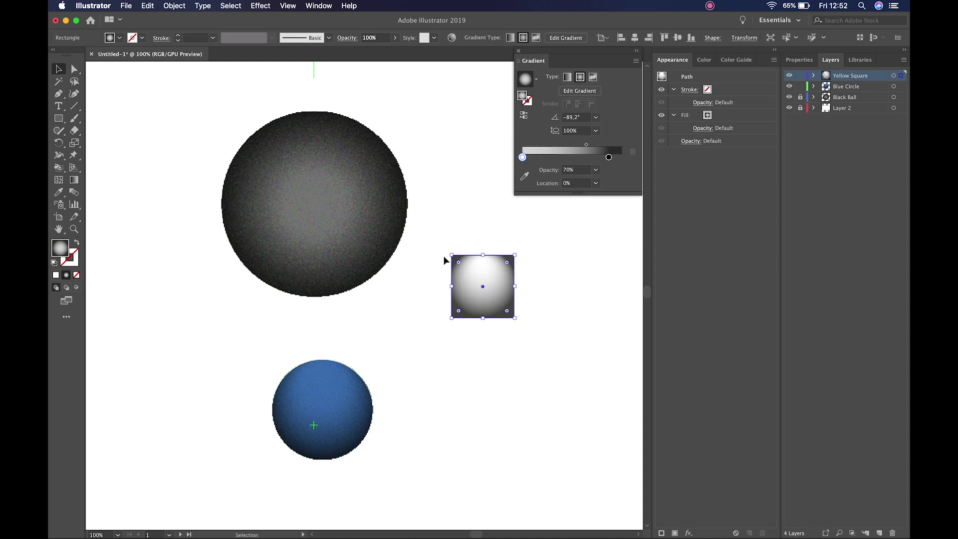
{"action": "left_click", "coordinate": [56, 275]}
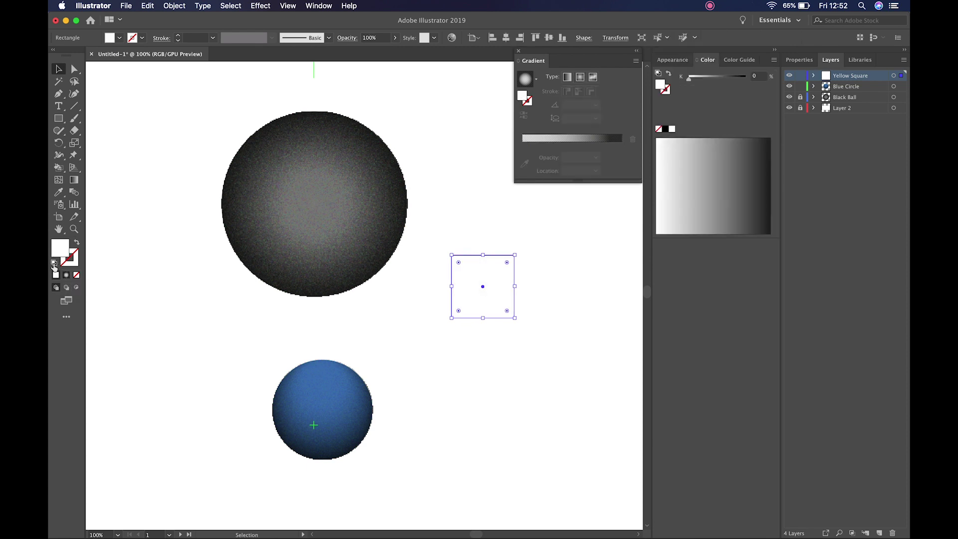
- Try to fill the square with bright yellow using the Color Picker
{"action": "double_click", "coordinate": [60, 248]}
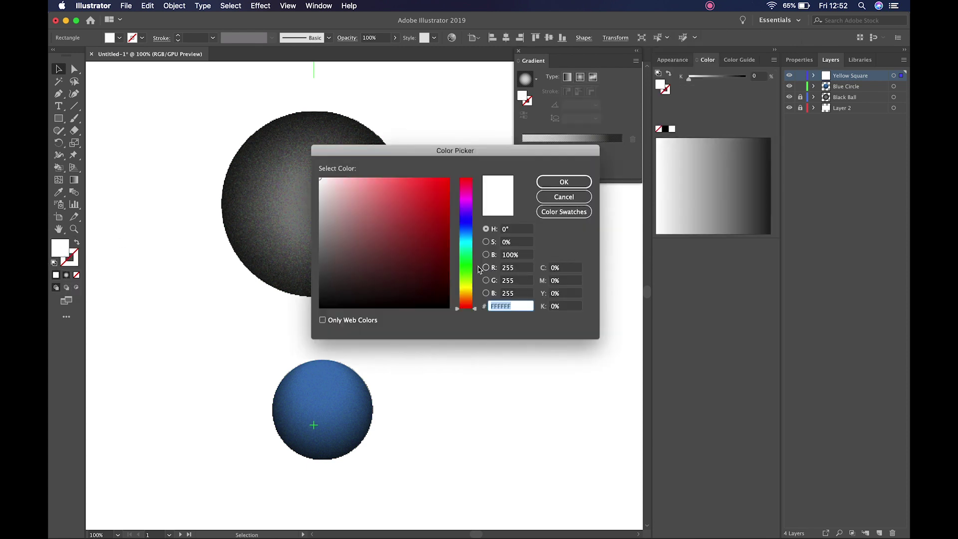
{"action": "left_click", "coordinate": [466, 287]}
{"action": "mouse_move", "coordinate": [439, 183]}
{"action": "left_mouse_down"}
{"action": "mouse_move", "coordinate": [450, 171]}
{"action": "mouse_move", "coordinate": [430, 188]}
{"action": "mouse_move", "coordinate": [434, 175]}
{"action": "left_mouse_up"}
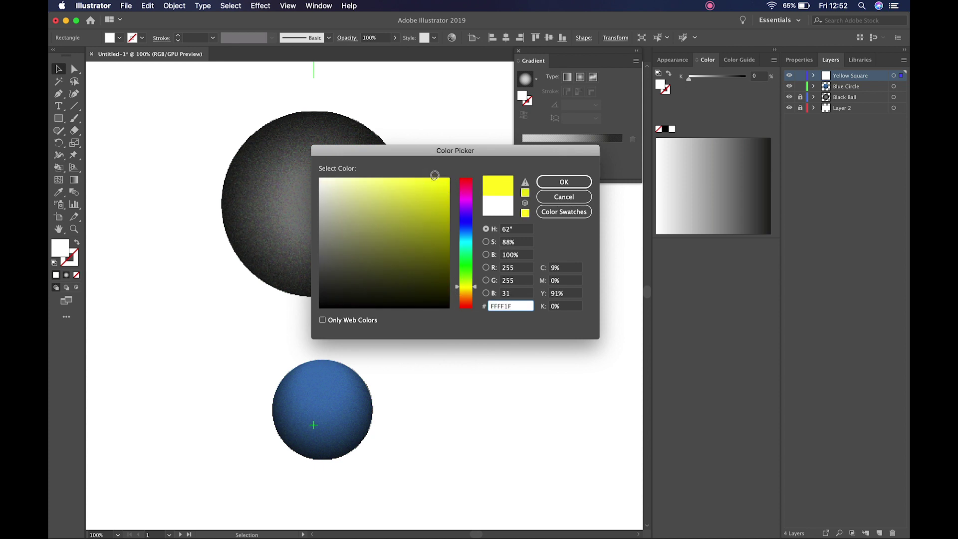
{"action": "left_click", "coordinate": [554, 186]}
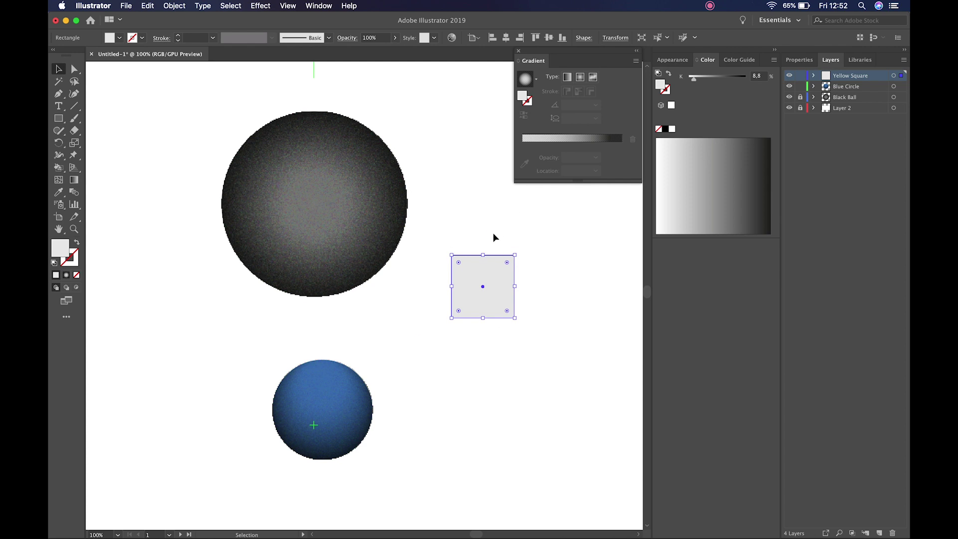
- Switch the square's color model from Grayscale to RGB, fill it with yellow FFFF33, and deselect it
{"action": "left_click", "coordinate": [475, 265]}
{"action": "left_click", "coordinate": [773, 59]}
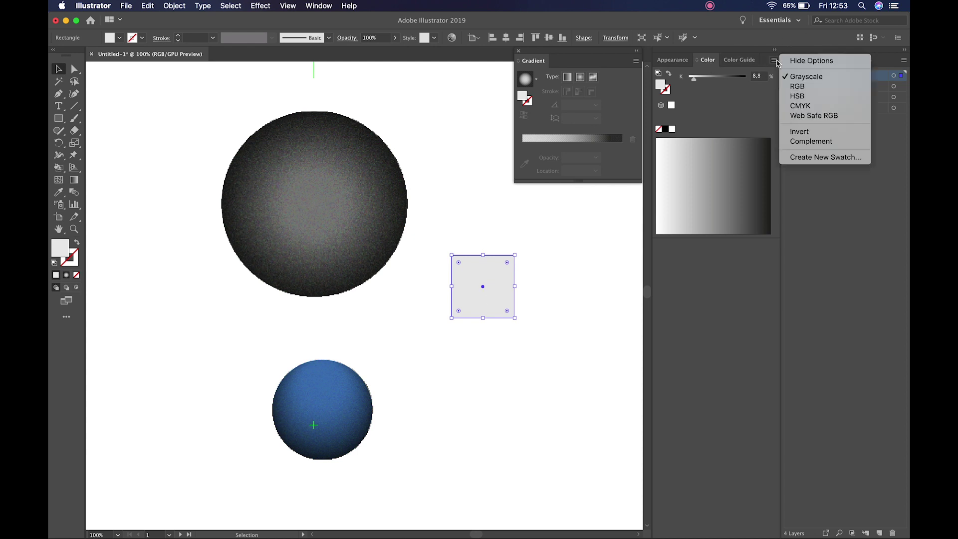
{"action": "left_click", "coordinate": [775, 60]}
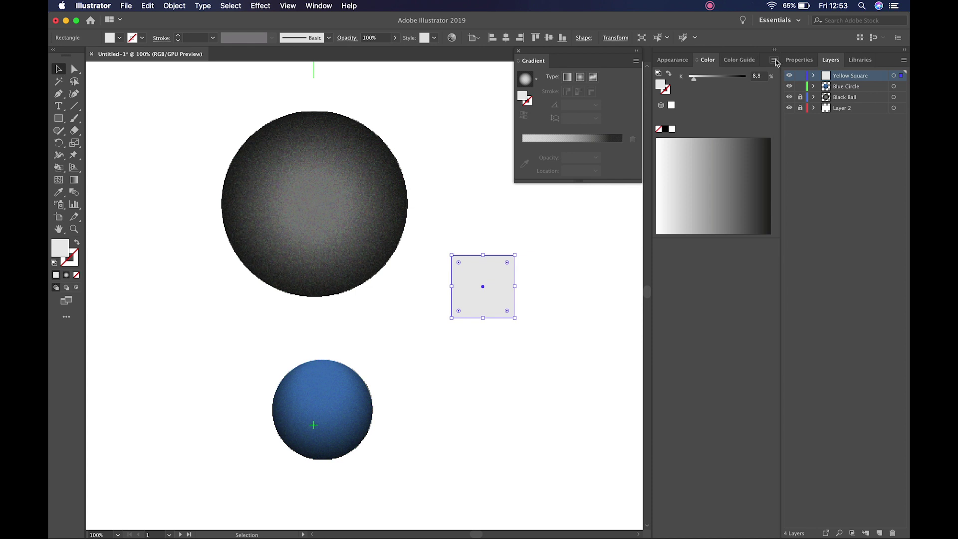
{"action": "left_click", "coordinate": [775, 61]}
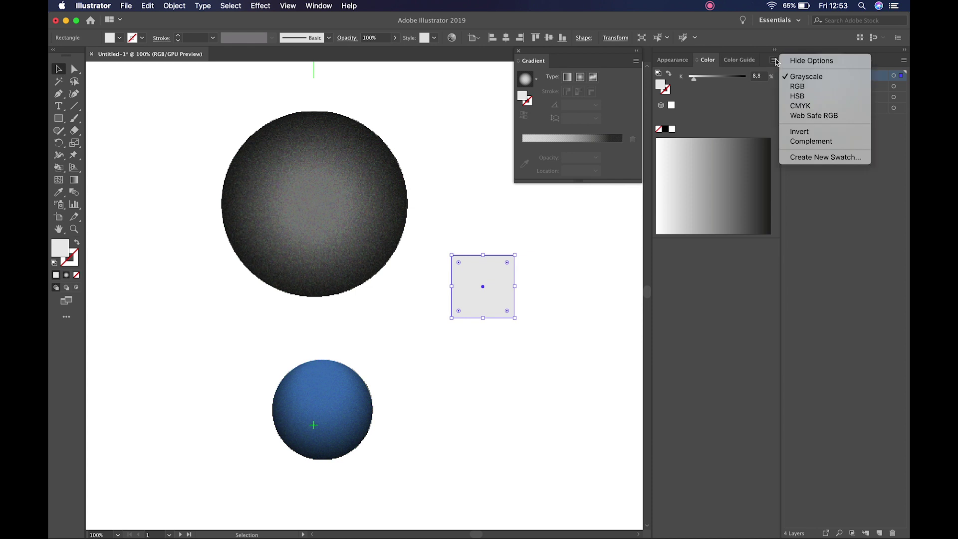
{"action": "left_click", "coordinate": [798, 86]}
{"action": "left_click", "coordinate": [575, 242]}
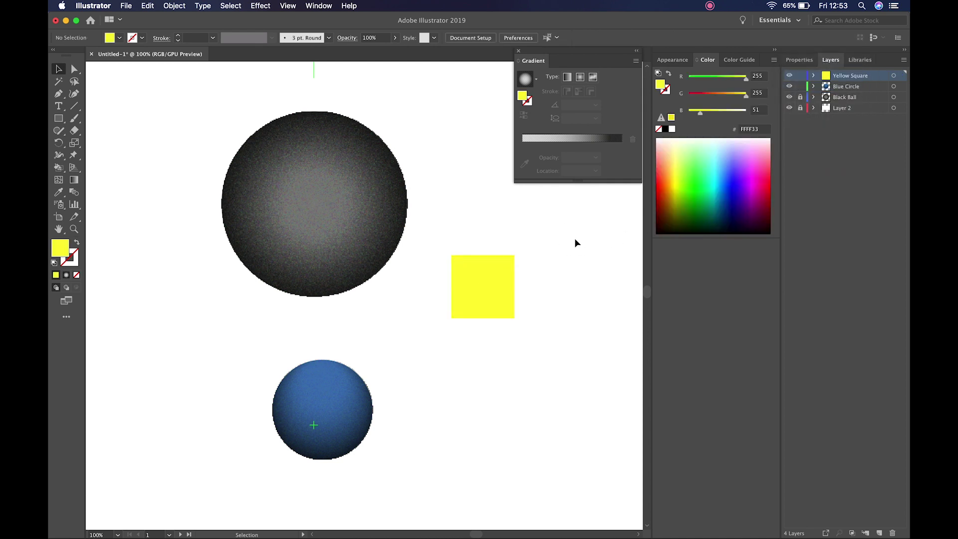
- Rotate the yellow square 45° and place it directly below the black ball, with the blue ball moved down to touch its lower corner
{"action": "left_click", "coordinate": [483, 268]}
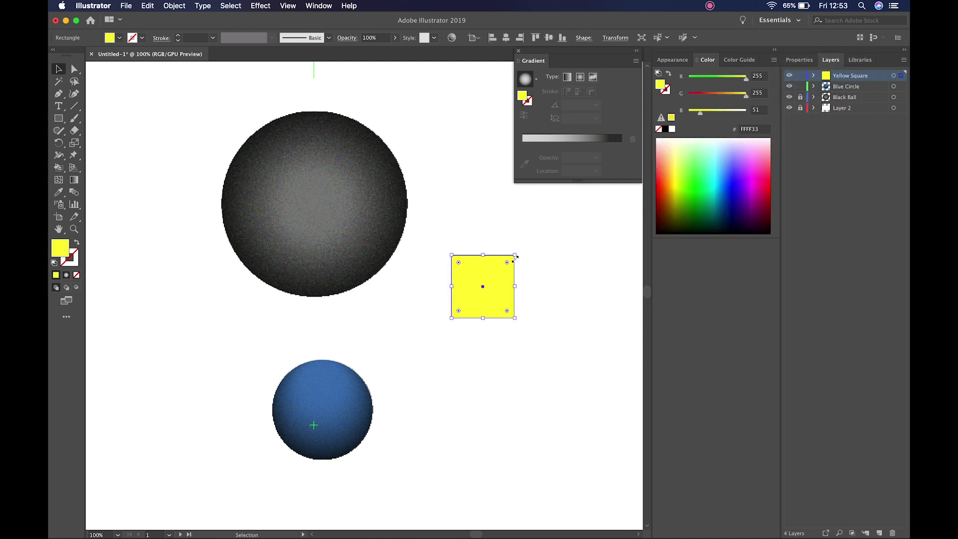
{"action": "left_click_drag", "start_coordinate": [518, 253], "coordinate": [331, 343]}
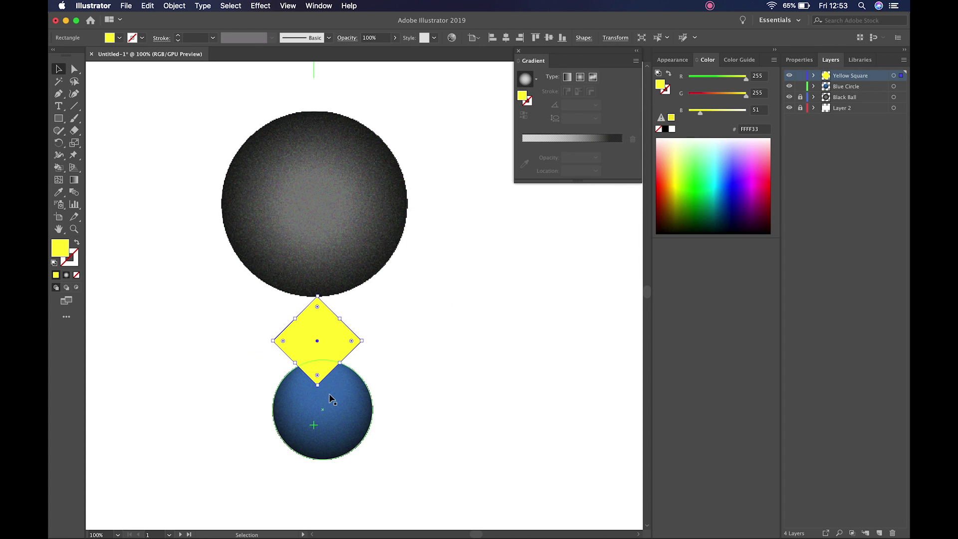
{"action": "left_click", "coordinate": [332, 416]}
{"action": "left_click_drag", "start_coordinate": [331, 406], "coordinate": [312, 414]}
{"action": "left_click", "coordinate": [438, 323]}
{"action": "left_click", "coordinate": [304, 459]}
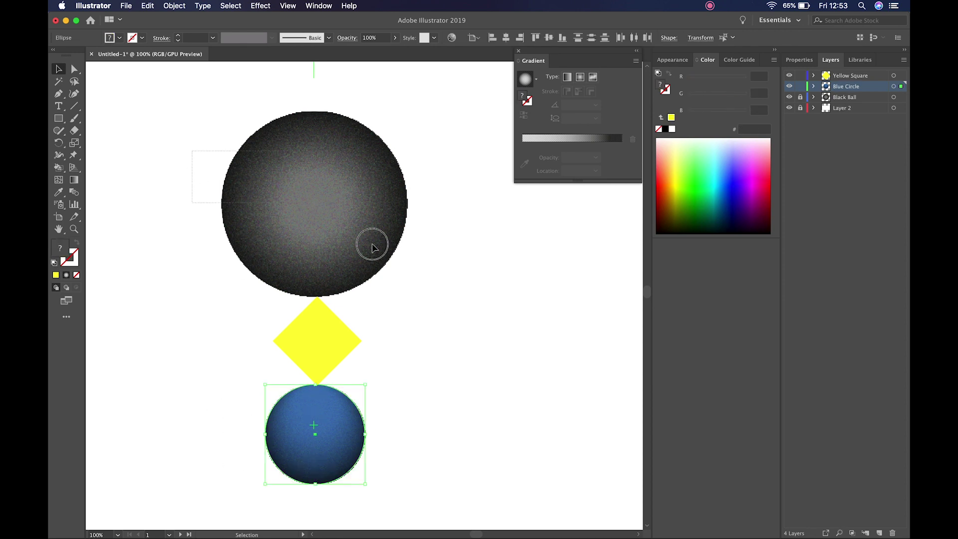
{"action": "left_click", "coordinate": [404, 260]}
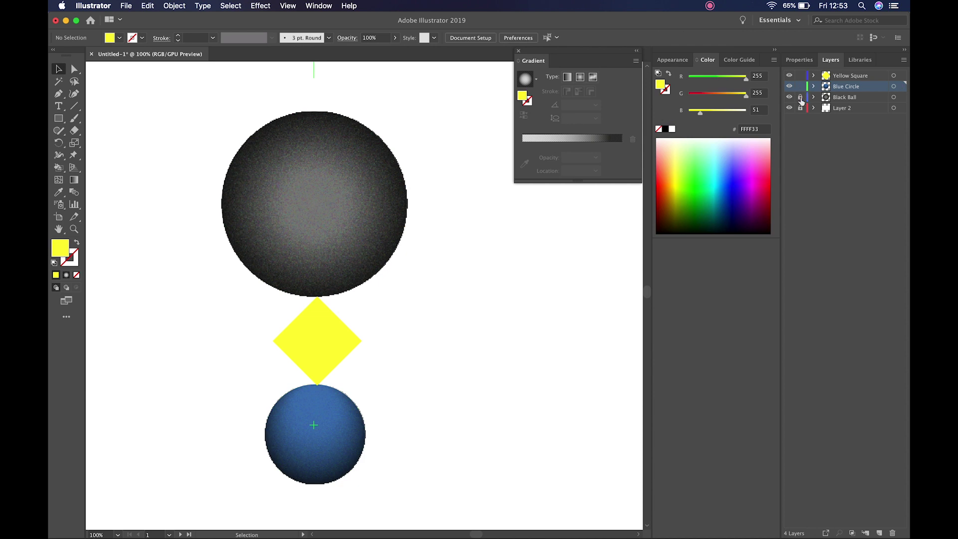
- Unlock the Black Ball layer and group the ball's circles, undoing the test move
{"action": "left_click", "coordinate": [303, 176]}
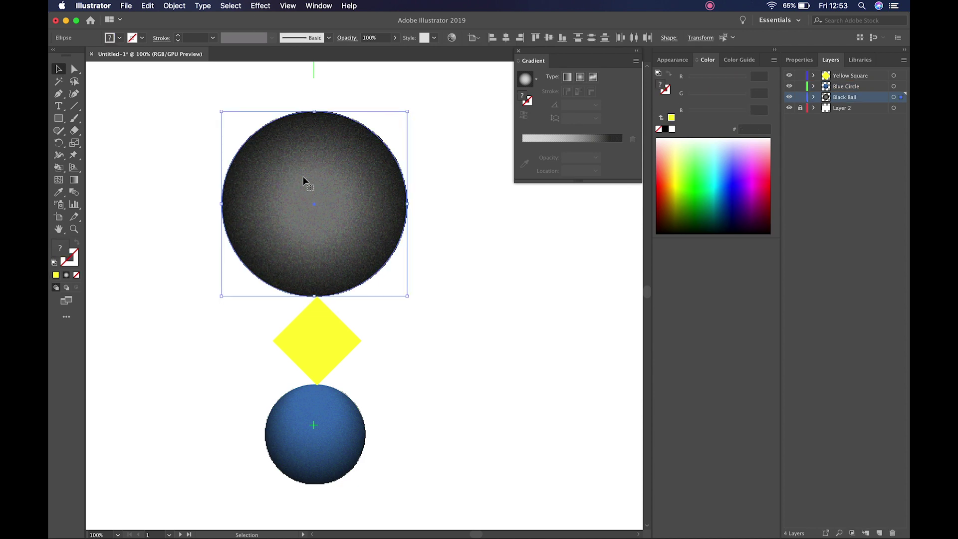
{"action": "right_click", "coordinate": [304, 177]}
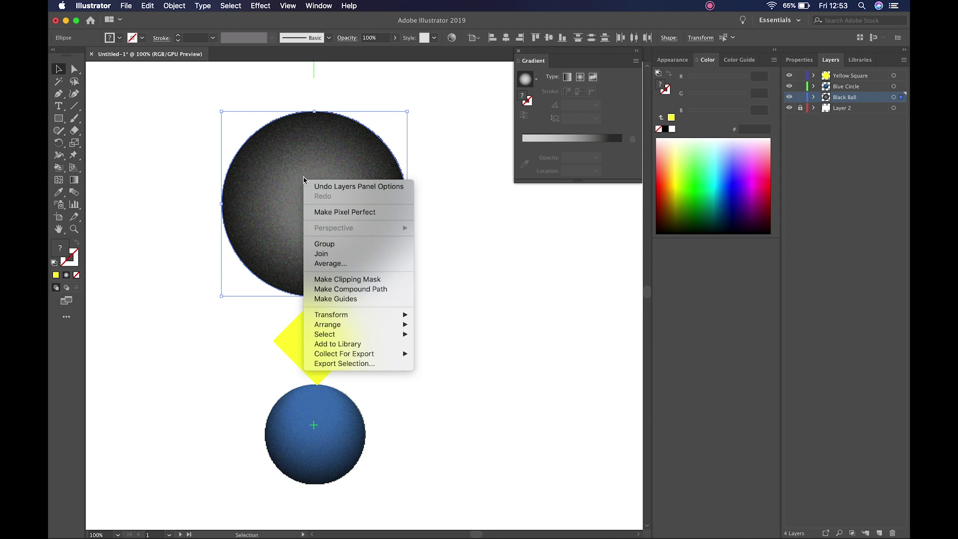
{"action": "left_click", "coordinate": [341, 244]}
{"action": "left_click", "coordinate": [165, 177]}
{"action": "left_click", "coordinate": [238, 184]}
{"action": "left_click_drag", "start_coordinate": [238, 185], "coordinate": [160, 184]}
{"action": "key", "text": "super+z"}
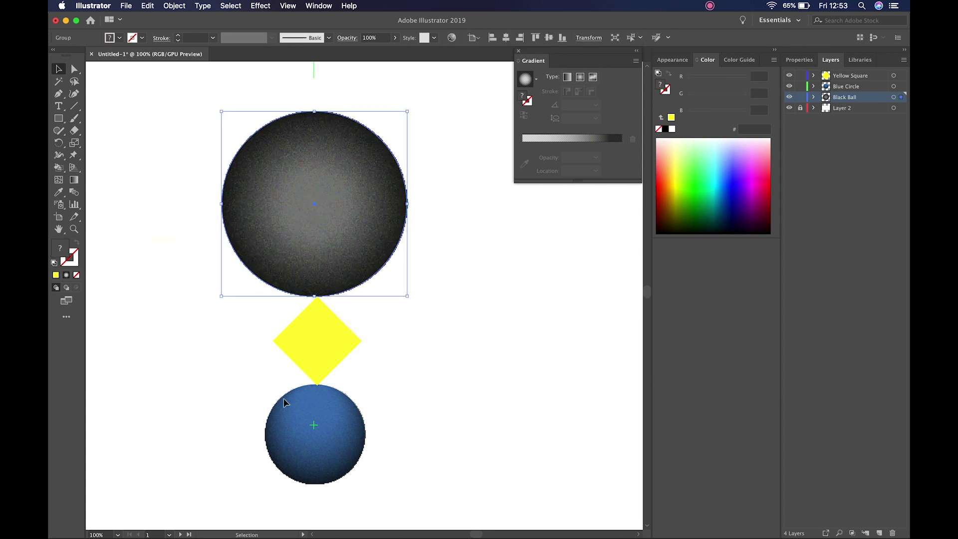
- Group the blue ball's circles, undo the test move, and deselect the ball
{"action": "left_click", "coordinate": [291, 442]}
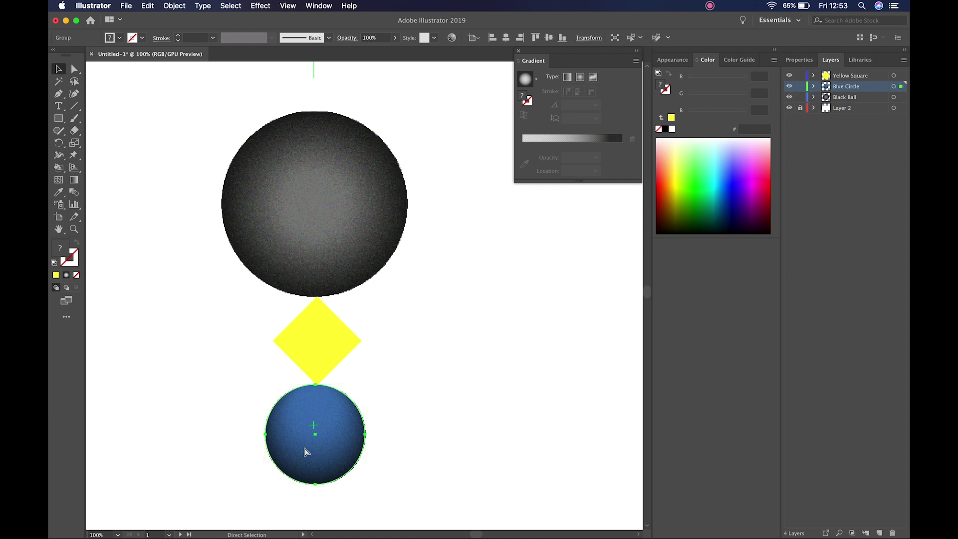
{"action": "left_click", "coordinate": [414, 361]}
{"action": "left_click_drag", "start_coordinate": [290, 414], "coordinate": [405, 438]}
{"action": "key", "text": "a"}
{"action": "key", "text": "super+z"}
{"action": "left_click", "coordinate": [540, 265]}
- Try to draw a wide rounded rectangle below the blue ball
{"action": "key", "text": "h"}
{"action": "left_click_drag", "start_coordinate": [393, 386], "coordinate": [424, 159]}
{"action": "left_click", "coordinate": [58, 119]}
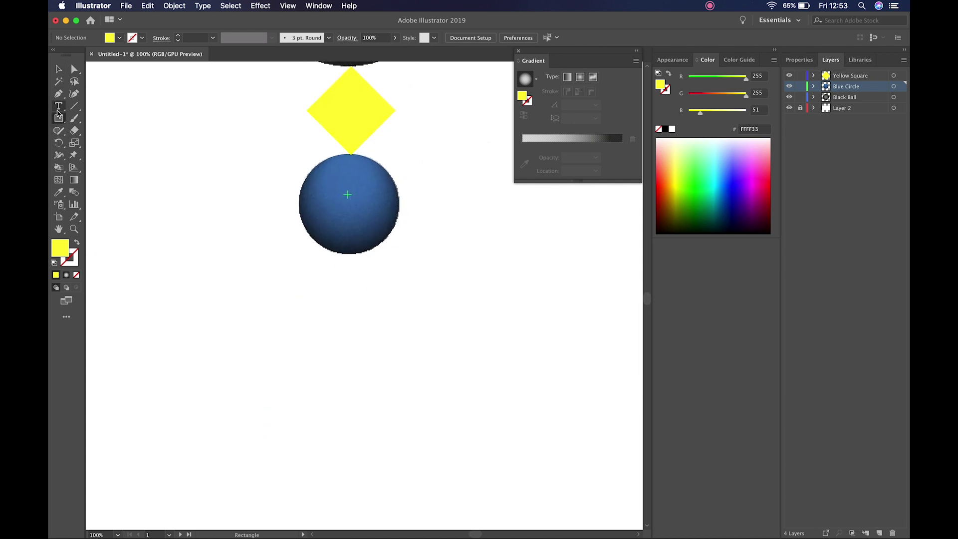
{"action": "left_click_drag", "start_coordinate": [58, 118], "coordinate": [105, 132]}
{"action": "left_click_drag", "start_coordinate": [203, 314], "coordinate": [500, 349]}
{"action": "key", "text": "super+z"}
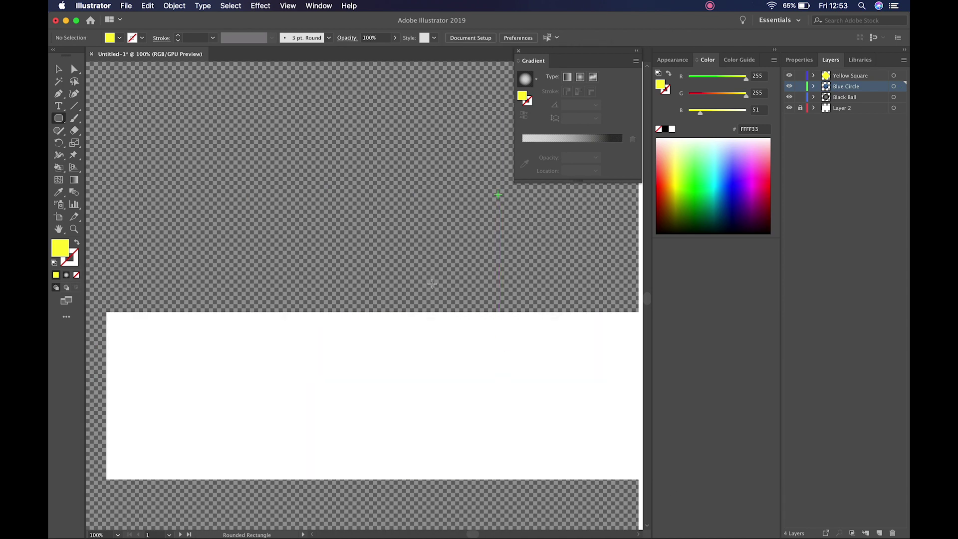
- Draw a wide rectangle filled with gray 8E8E8E and center it directly beneath the blue ball
{"action": "key", "text": "super+0"}
{"action": "scroll", "coordinate": [417, 286], "scroll_direction": "right", "scroll_amount": 5}
{"action": "left_click_drag", "start_coordinate": [374, 276], "coordinate": [399, 273]}
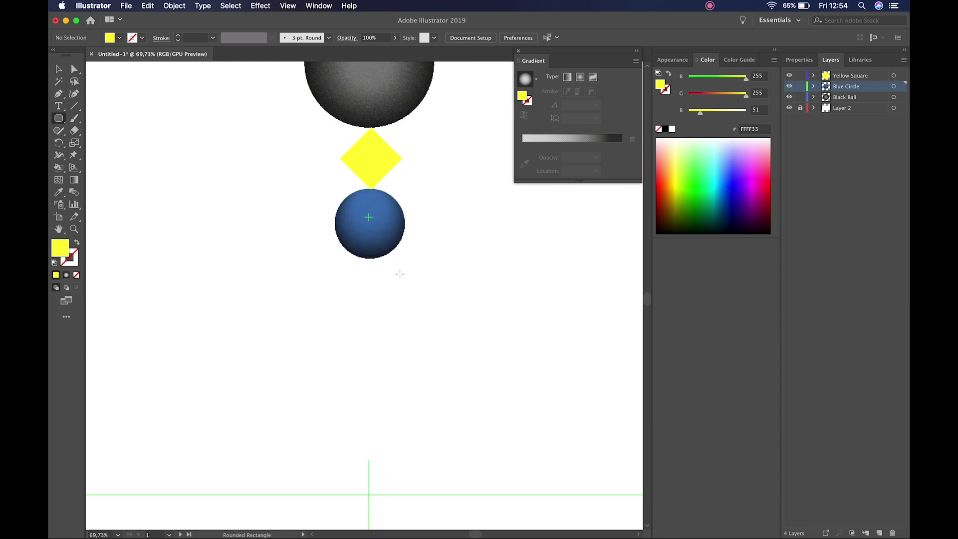
{"action": "left_click_drag", "start_coordinate": [59, 118], "coordinate": [110, 120]}
{"action": "double_click", "coordinate": [59, 248]}
{"action": "left_click", "coordinate": [316, 234]}
{"action": "key", "text": "Return"}
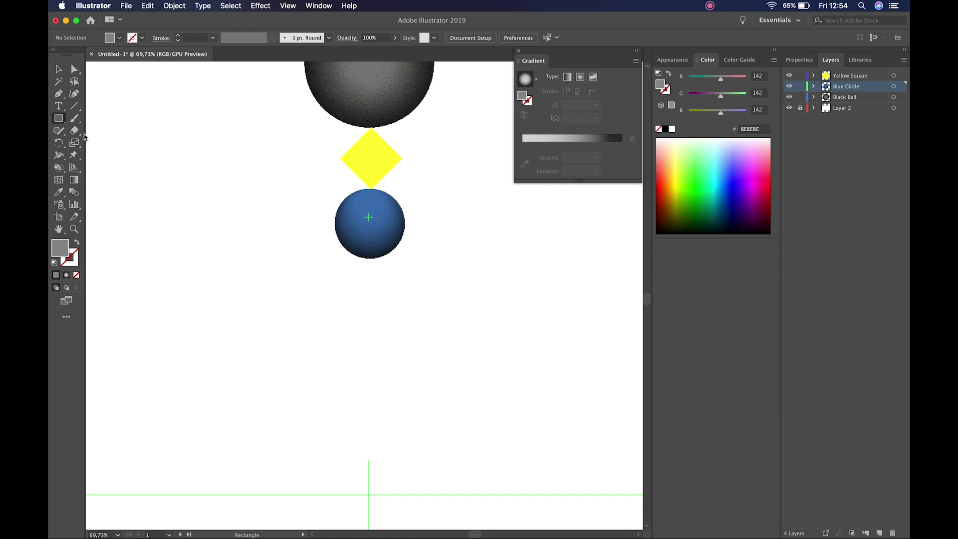
{"action": "mouse_move", "coordinate": [241, 278]}
{"action": "left_mouse_down"}
{"action": "mouse_move", "coordinate": [620, 367]}
{"action": "mouse_move", "coordinate": [509, 327]}
{"action": "mouse_move", "coordinate": [559, 336]}
{"action": "left_mouse_up"}
{"action": "key", "text": "v"}
{"action": "left_click_drag", "start_coordinate": [433, 316], "coordinate": [400, 298]}
{"action": "left_click", "coordinate": [334, 382]}
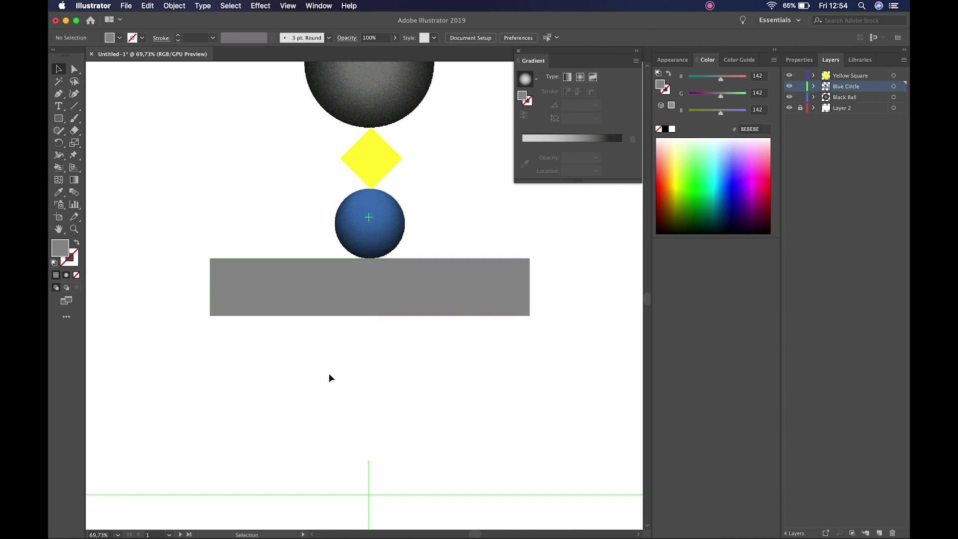
- Try fully rounding all four corners of the gray rectangle
{"action": "left_click", "coordinate": [288, 294]}
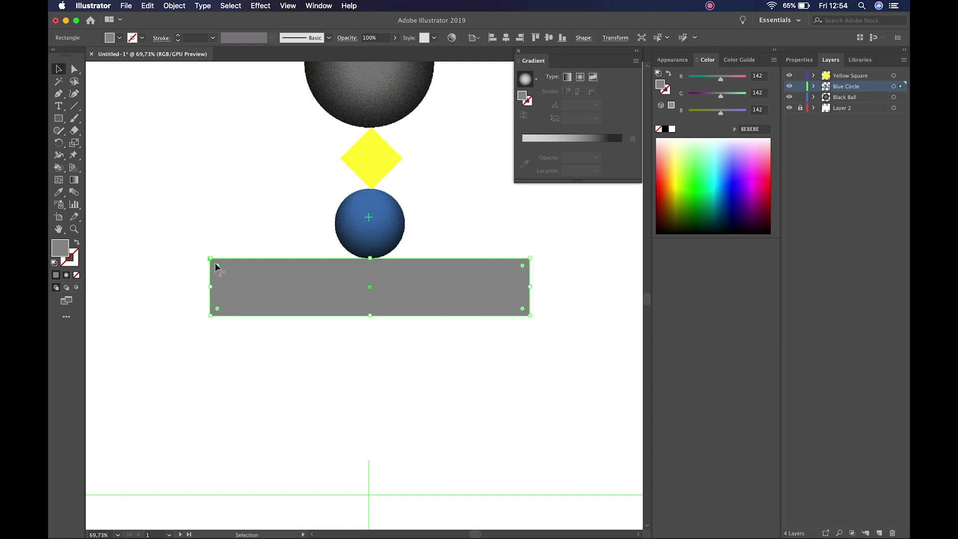
{"action": "left_click_drag", "start_coordinate": [215, 265], "coordinate": [387, 326]}
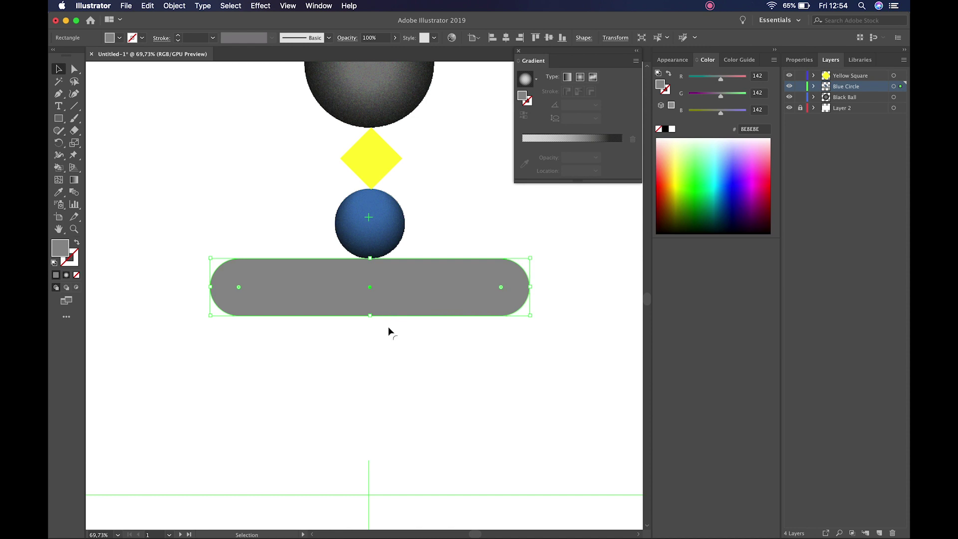
{"action": "key", "text": "super+z"}
- Try rounding only the gray rectangle's upper-left and lower-right corners with the Direct Selection tool
{"action": "left_click", "coordinate": [231, 358]}
{"action": "left_click", "coordinate": [231, 314]}
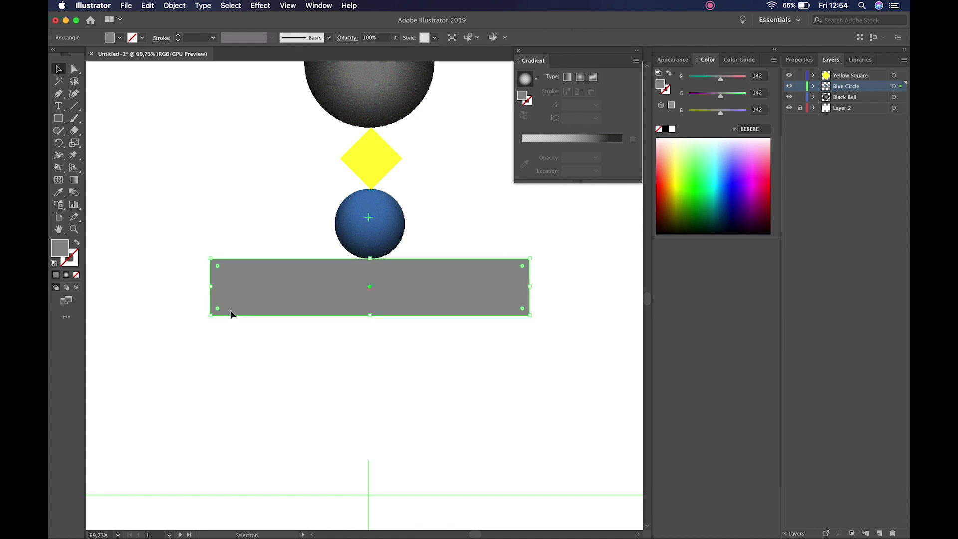
{"action": "key", "text": "a"}
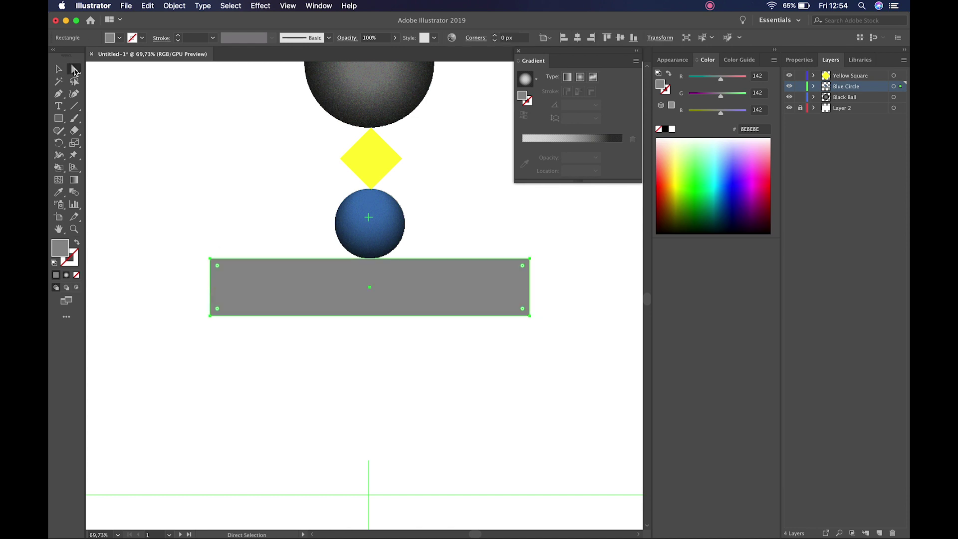
{"action": "left_click_drag", "start_coordinate": [217, 265], "coordinate": [346, 389]}
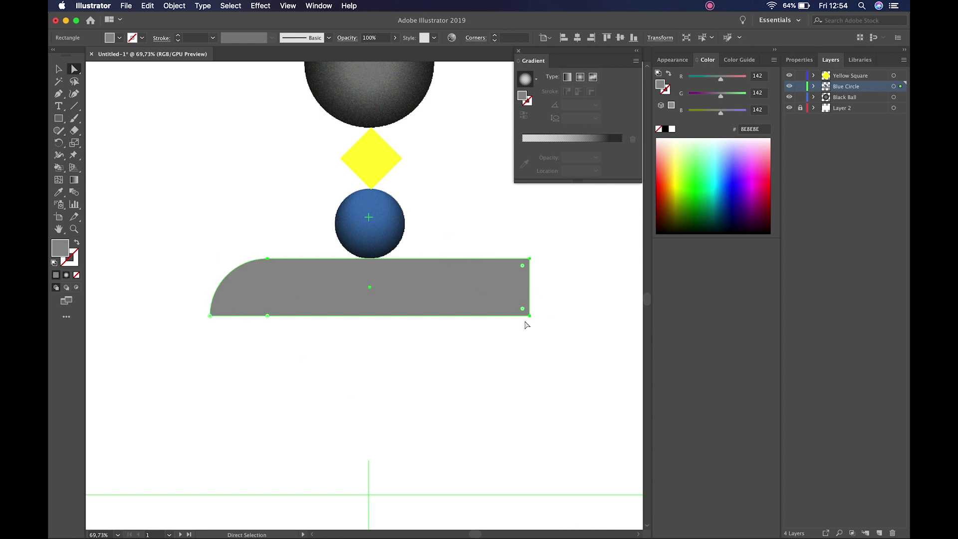
{"action": "left_click_drag", "start_coordinate": [521, 310], "coordinate": [443, 236]}
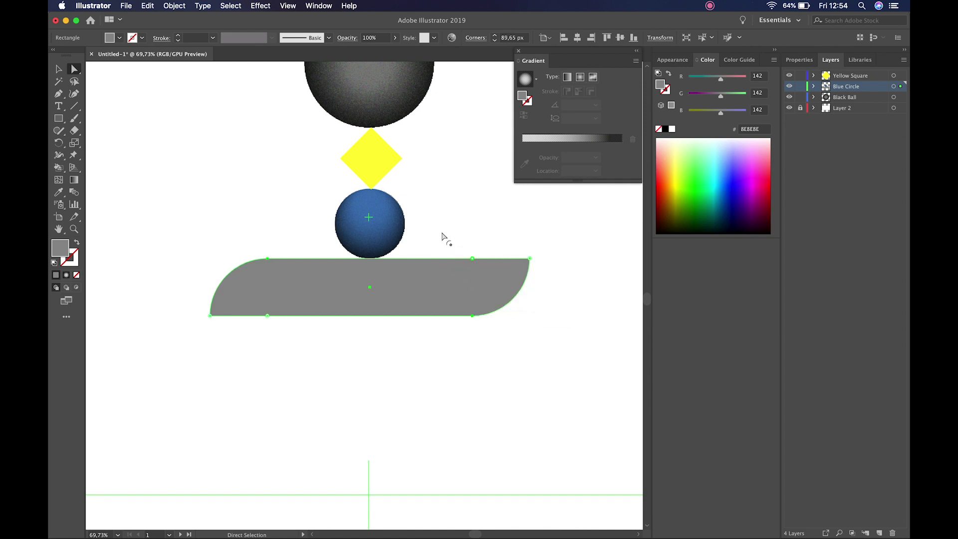
{"action": "key", "text": "super+z"}
{"action": "key", "text": "super+z"}
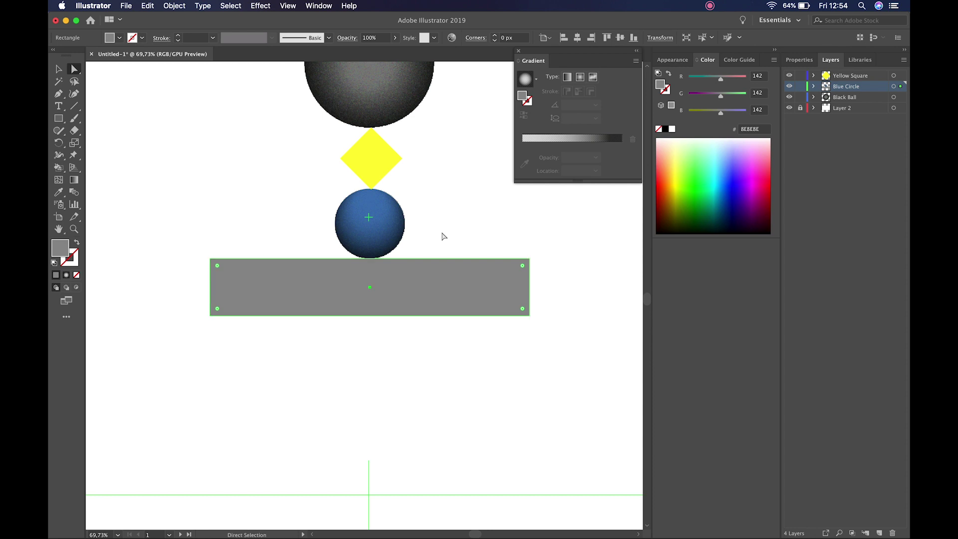
- Round all four corners of the gray rectangle to the maximum radius and place a copy of the bar just below it
{"action": "key", "text": "v"}
{"action": "left_click_drag", "start_coordinate": [215, 266], "coordinate": [429, 354]}
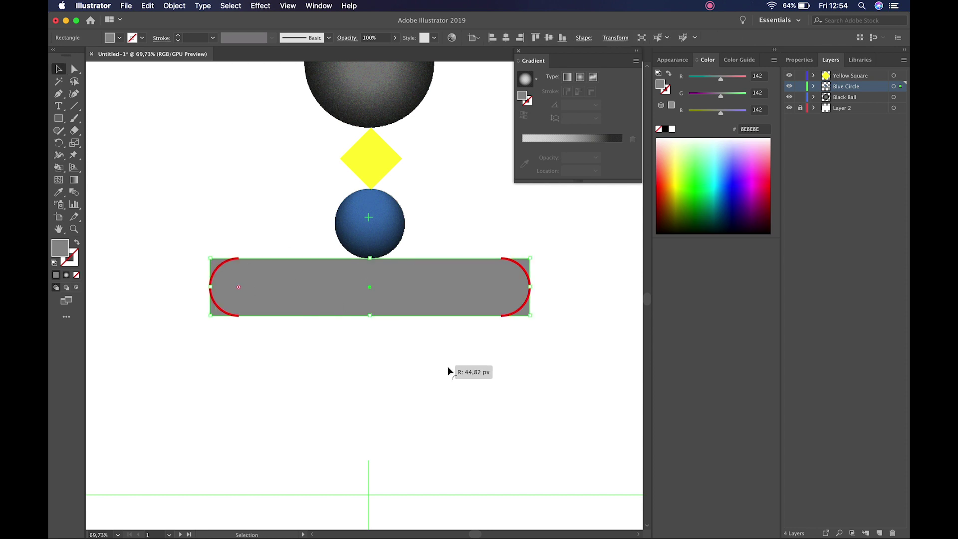
{"action": "left_click", "coordinate": [331, 354]}
{"action": "left_click", "coordinate": [310, 286]}
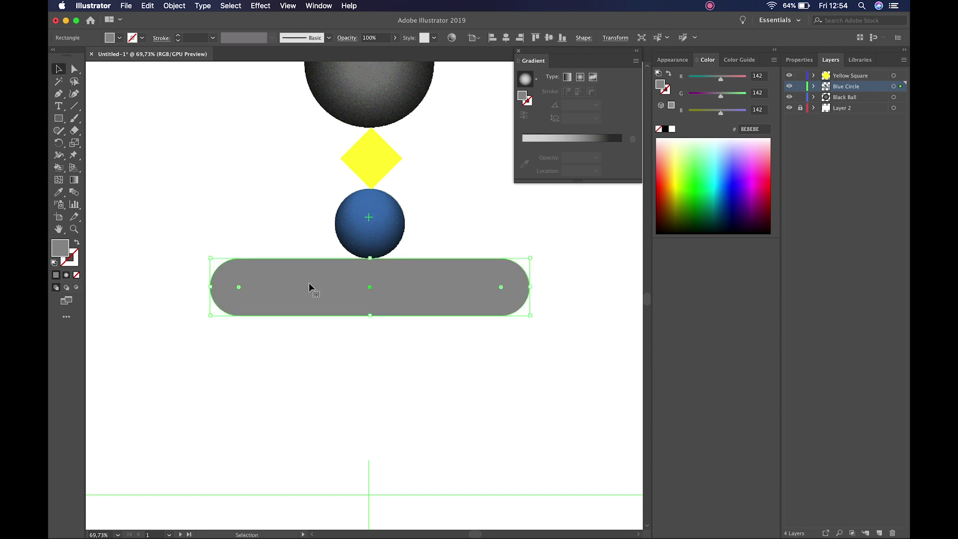
{"action": "left_click_drag", "start_coordinate": [308, 287], "coordinate": [316, 361]}
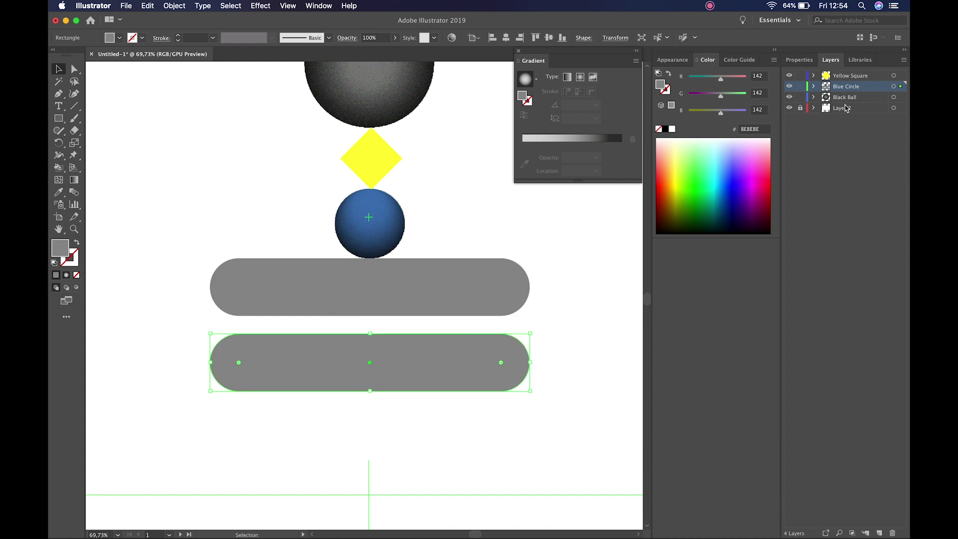
- Create a new layer above Yellow Square and name it "Rounded Rectangle"
{"action": "left_click", "coordinate": [840, 77]}
{"action": "left_click", "coordinate": [879, 532]}
{"action": "double_click", "coordinate": [845, 75]}
{"action": "type", "text": "Ro"}
{"action": "type", "text": "unded Rectangle"}
{"action": "key", "text": "Return"}
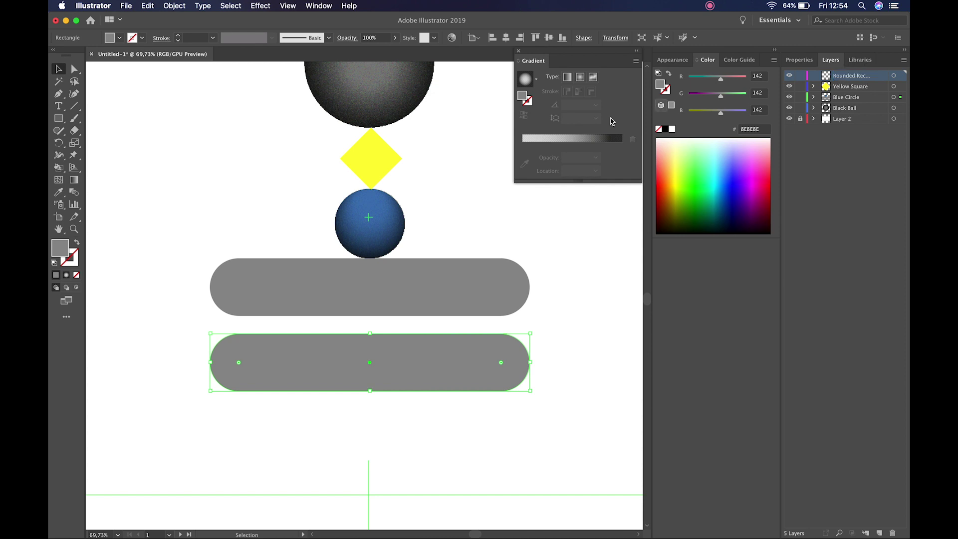
- Fill the lower rounded bar with a linear white-to-black gradient running vertically from its upper to its lower edge at -90°
{"action": "left_click", "coordinate": [66, 275]}
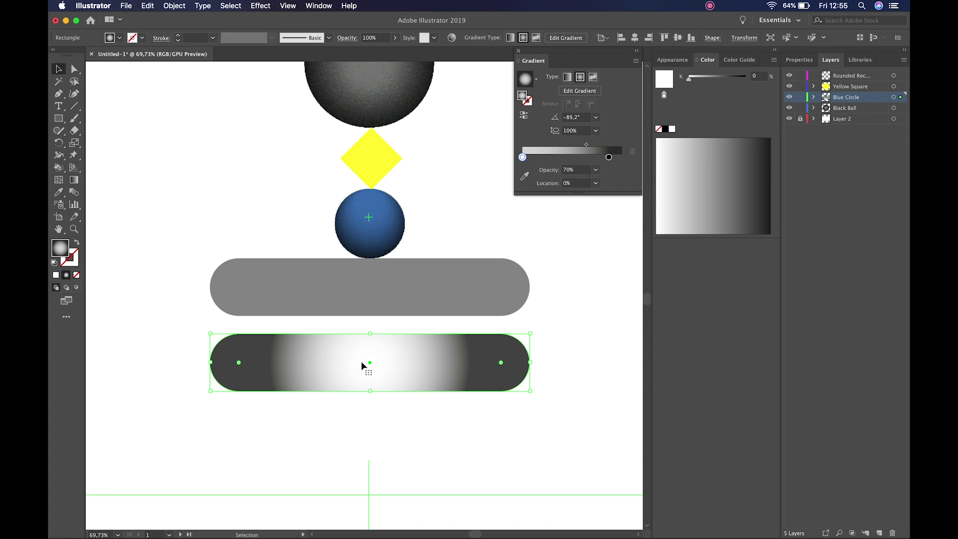
{"action": "left_click", "coordinate": [567, 77]}
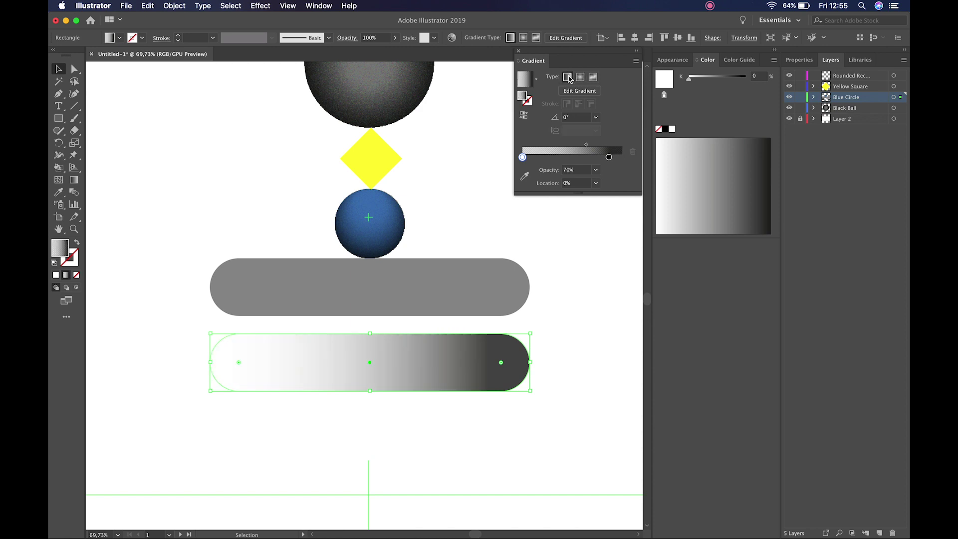
{"action": "left_click", "coordinate": [73, 179]}
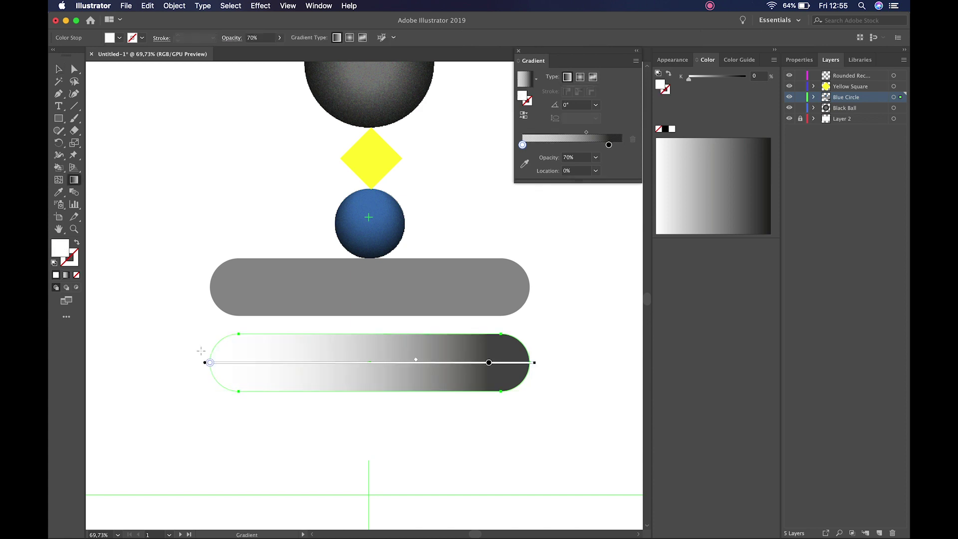
{"action": "left_click_drag", "start_coordinate": [364, 329], "coordinate": [363, 410]}
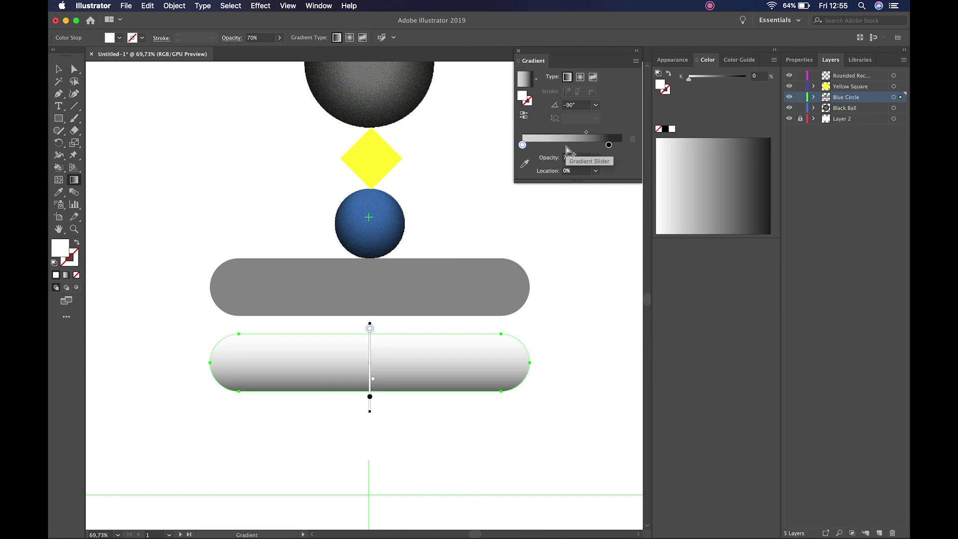
- Move the bar gradient's black stop to 100% and add one light gray stop near the middle at 50,91%
{"action": "left_click_drag", "start_coordinate": [608, 145], "coordinate": [642, 148]}
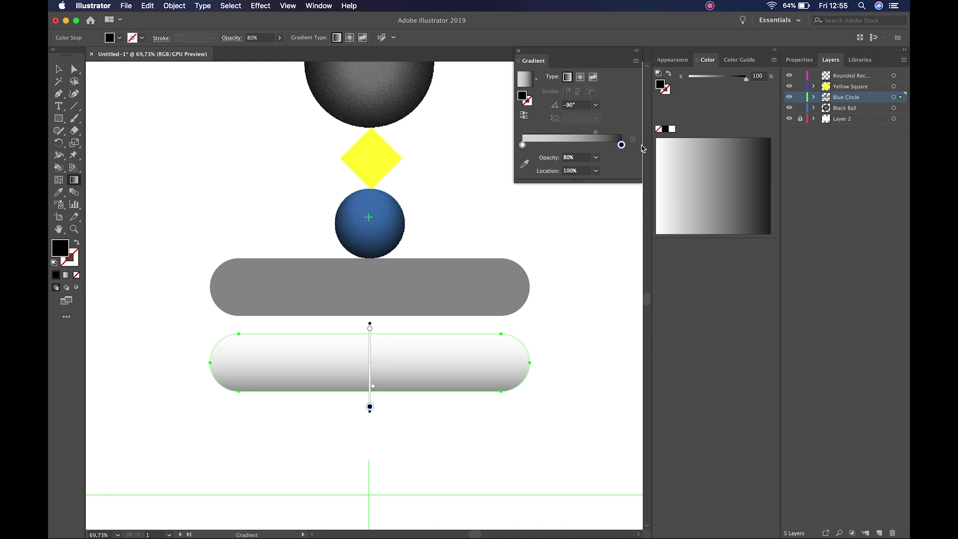
{"action": "left_click", "coordinate": [573, 145]}
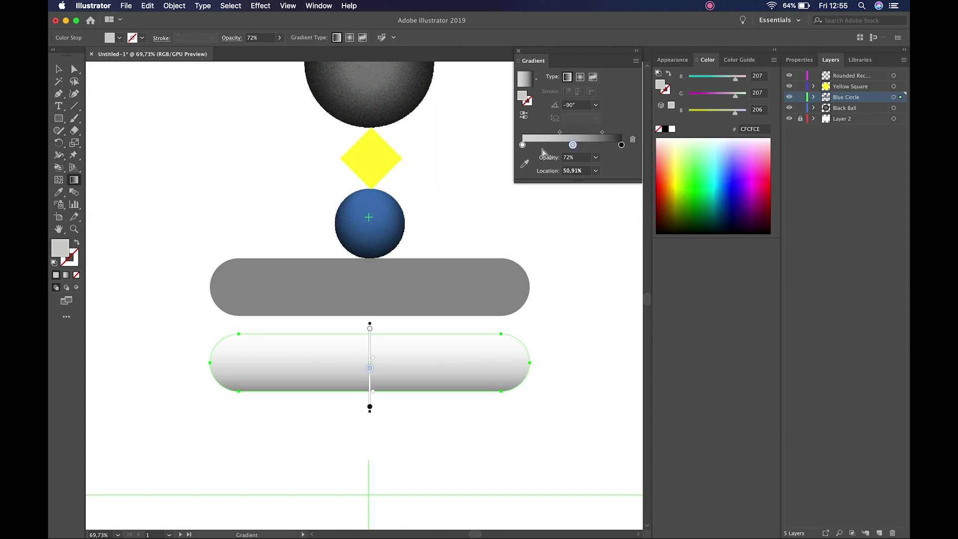
{"action": "left_click", "coordinate": [533, 145]}
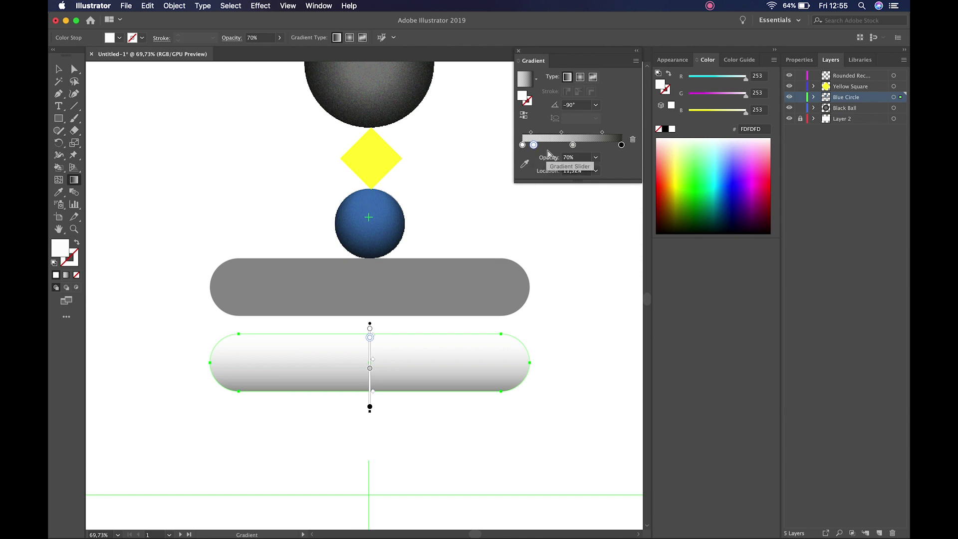
{"action": "left_click", "coordinate": [633, 140]}
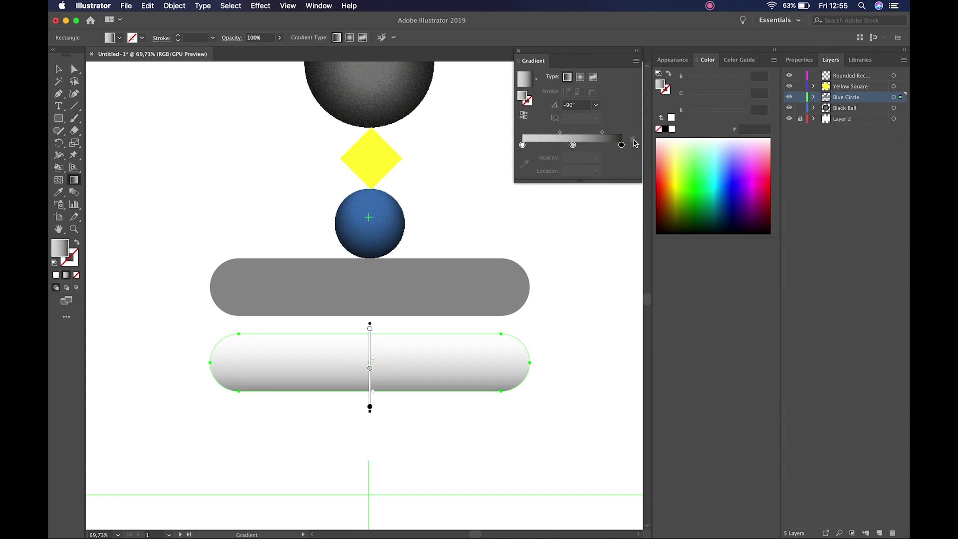
- Set both end stops of the lower bar's gradient to black
{"action": "left_click", "coordinate": [522, 145]}
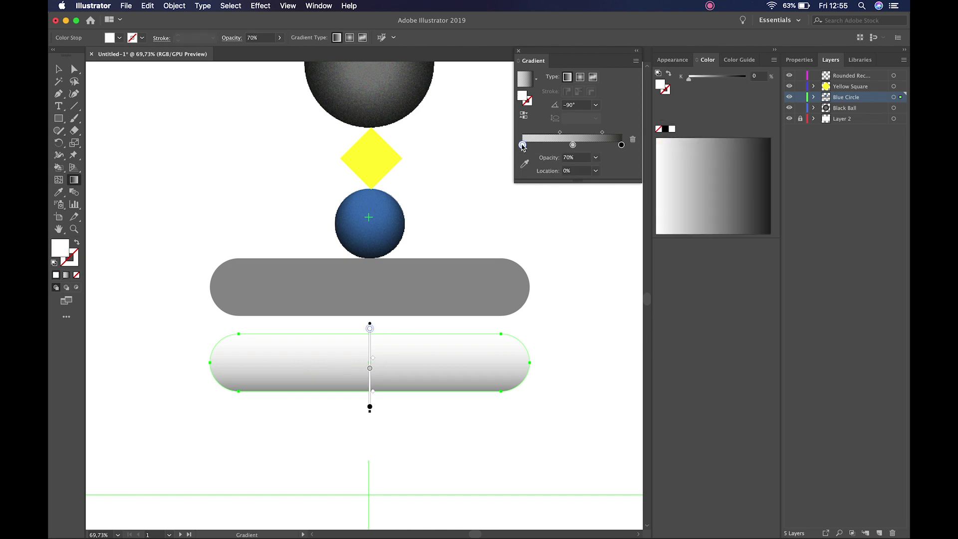
{"action": "double_click", "coordinate": [522, 145]}
{"action": "left_click", "coordinate": [510, 177]}
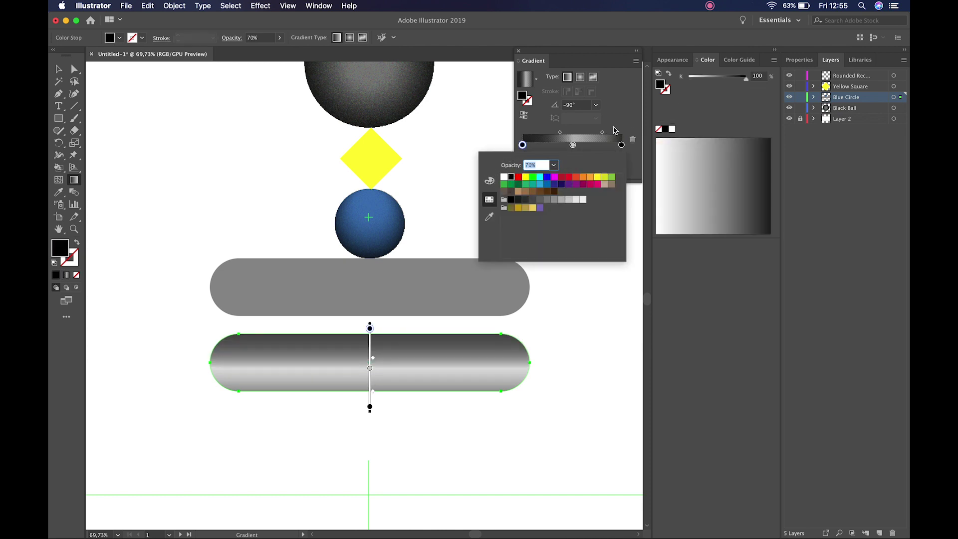
{"action": "left_click", "coordinate": [620, 143]}
{"action": "double_click", "coordinate": [620, 145]}
{"action": "left_click", "coordinate": [510, 177]}
{"action": "left_click", "coordinate": [621, 129]}
- Move the light gray stop to 46,67% and adjust the gradient midpoints so the highlight sits along the bar's center
{"action": "left_click", "coordinate": [573, 145]}
{"action": "mouse_move", "coordinate": [573, 145]}
{"action": "left_mouse_down"}
{"action": "mouse_move", "coordinate": [552, 138]}
{"action": "mouse_move", "coordinate": [597, 135]}
{"action": "left_mouse_up"}
{"action": "left_click_drag", "start_coordinate": [373, 355], "coordinate": [373, 351]}
{"action": "left_click_drag", "start_coordinate": [372, 391], "coordinate": [370, 366]}
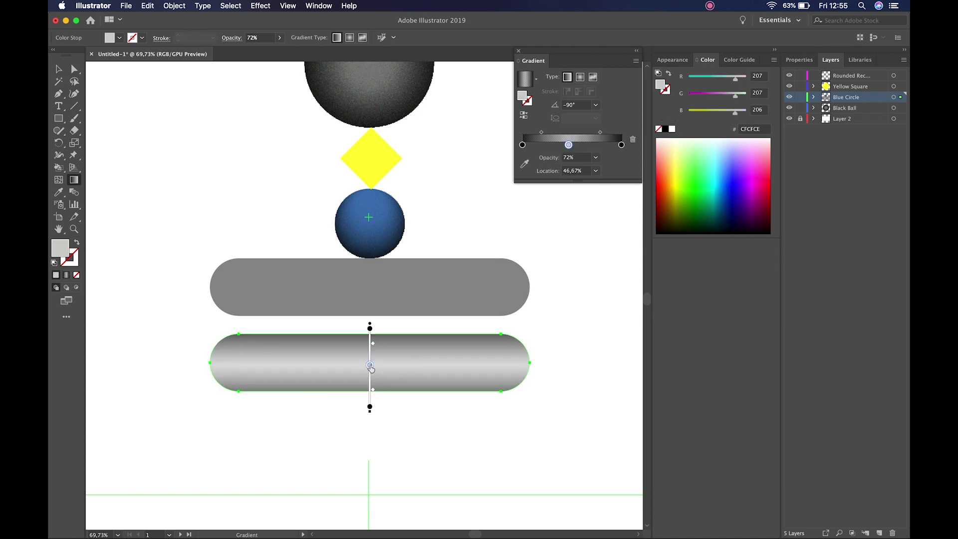
- Place a copy of the gradient bar below it and give the copy a radial gradient stretched to the bar's ends
{"action": "key", "text": "v"}
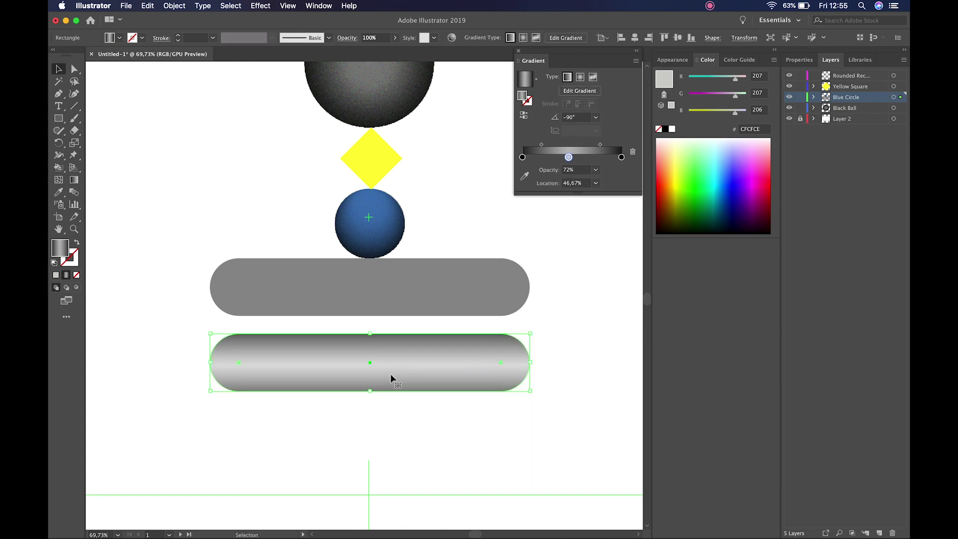
{"action": "left_click_drag", "start_coordinate": [390, 373], "coordinate": [395, 459]}
{"action": "left_click", "coordinate": [579, 76]}
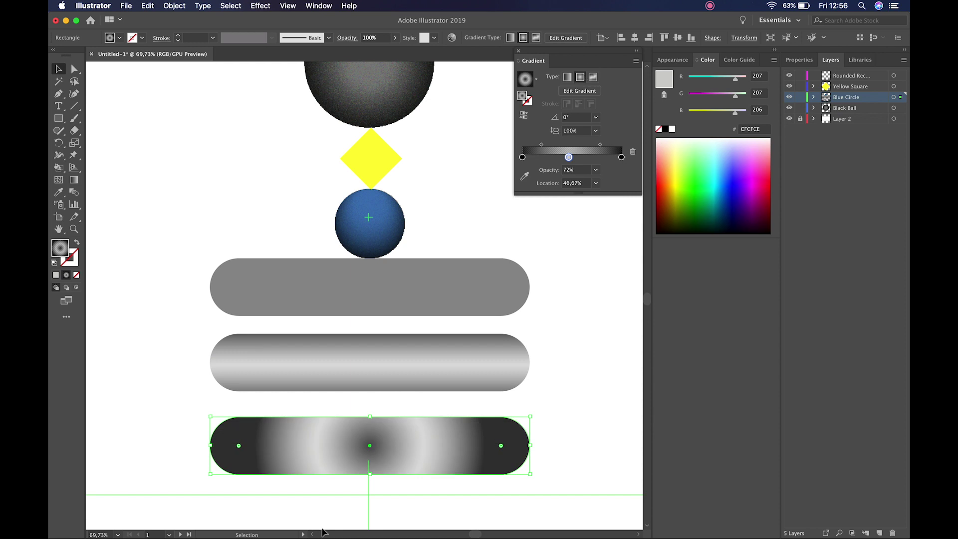
{"action": "scroll", "coordinate": [353, 418], "scroll_direction": "down", "scroll_amount": 4}
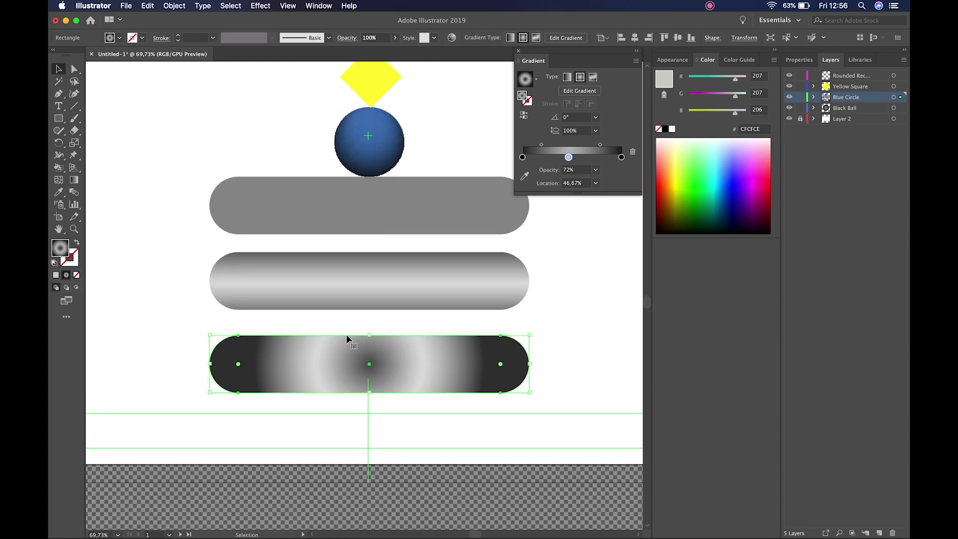
{"action": "left_click", "coordinate": [73, 184]}
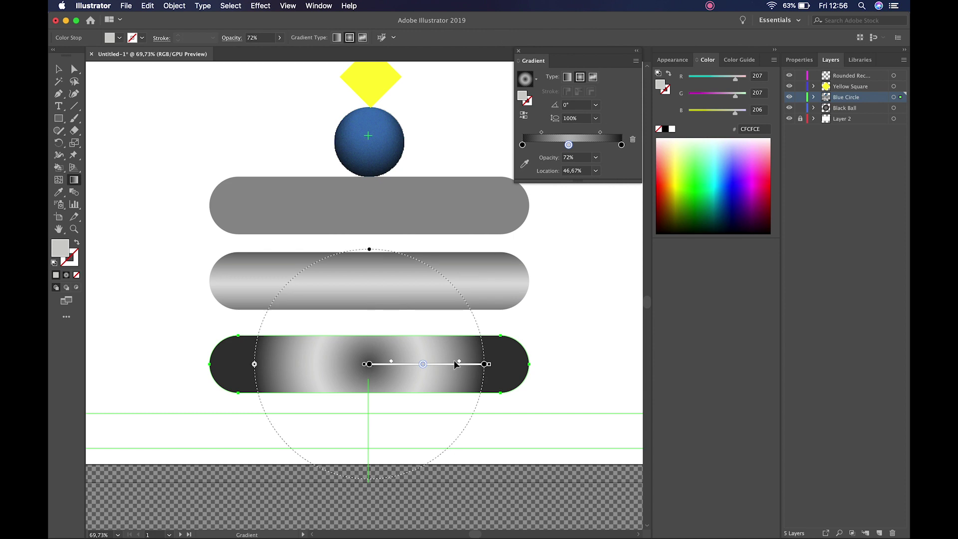
{"action": "mouse_move", "coordinate": [487, 366]}
{"action": "left_mouse_down"}
{"action": "mouse_move", "coordinate": [536, 367]}
{"action": "mouse_move", "coordinate": [527, 364]}
{"action": "left_mouse_up"}
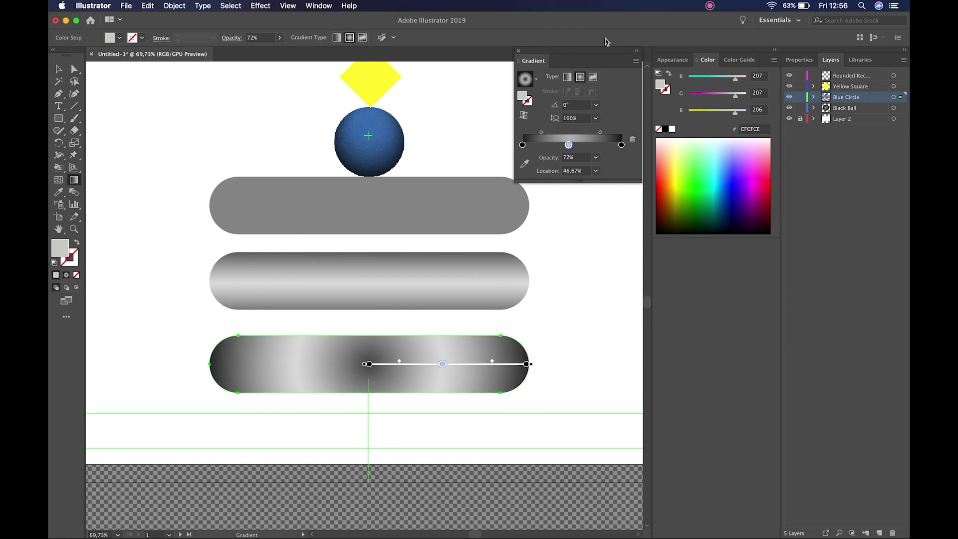
- Remove the light gray stop from the bottom bar's radial gradient and set its center stop to white
{"action": "left_click_drag", "start_coordinate": [569, 144], "coordinate": [633, 139]}
{"action": "double_click", "coordinate": [522, 145]}
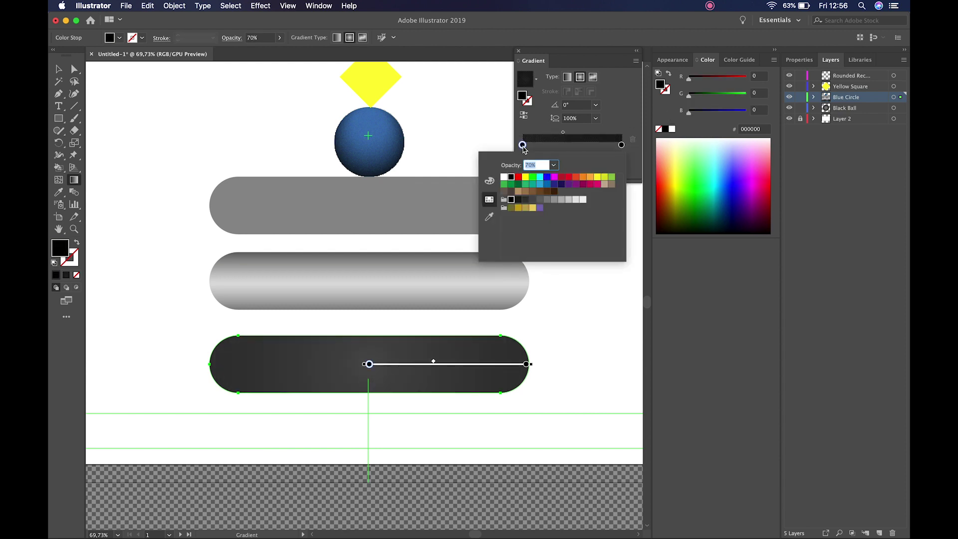
{"action": "left_click", "coordinate": [503, 177]}
{"action": "left_click", "coordinate": [433, 318]}
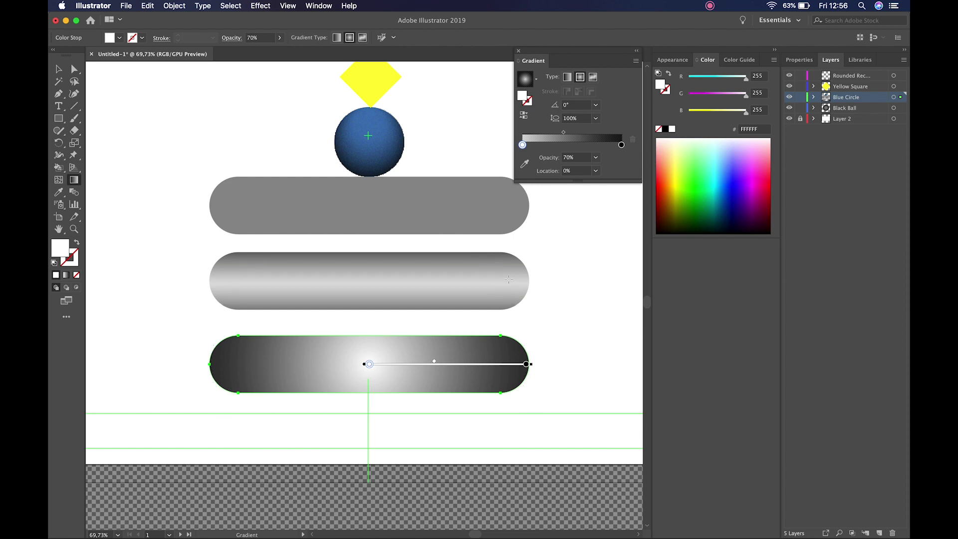
{"action": "left_click", "coordinate": [534, 260]}
- Switch to After Effects to check the bar's shading in the reference animation, and return to Illustrator
{"action": "key", "text": "super+Tab"}
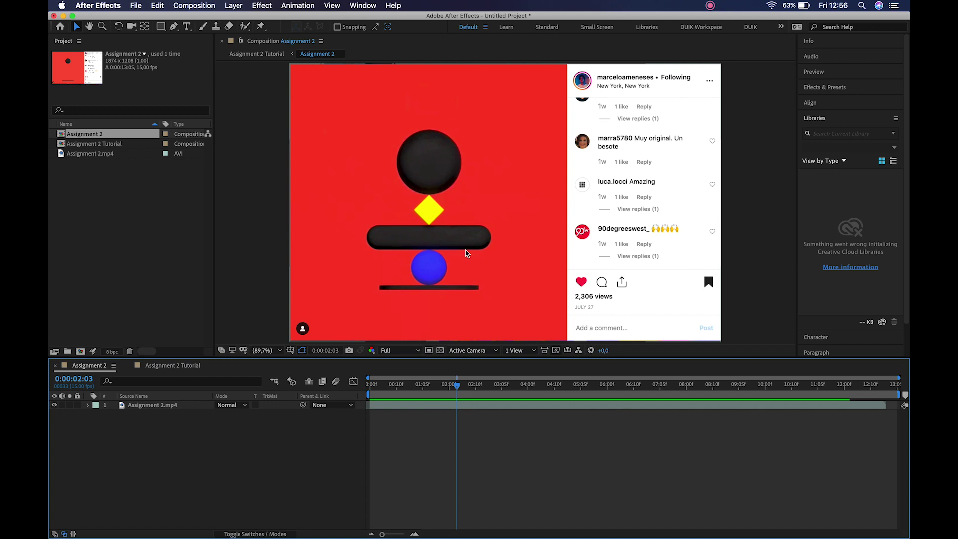
{"action": "key", "text": "super+Tab"}
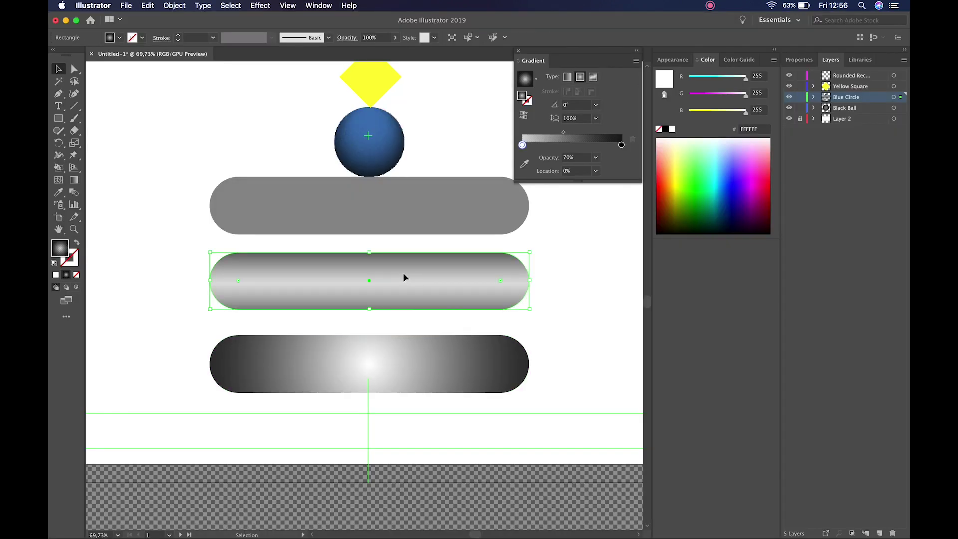
- Apply a Soft Grain texture with Intensity 50 and Contrast 69 to the middle bar with the linear gradient
{"action": "left_click", "coordinate": [403, 277]}
{"action": "left_click", "coordinate": [261, 5]}
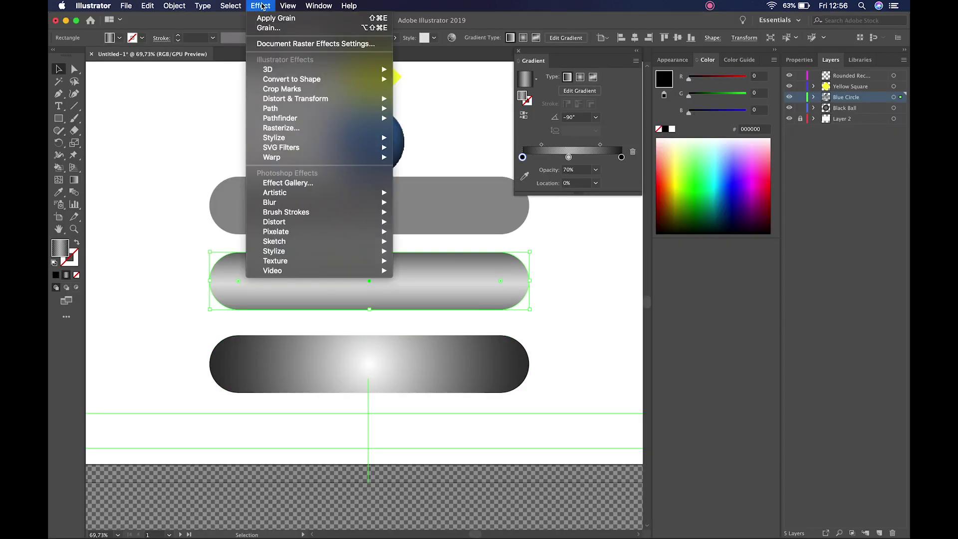
{"action": "mouse_move", "coordinate": [392, 260]}
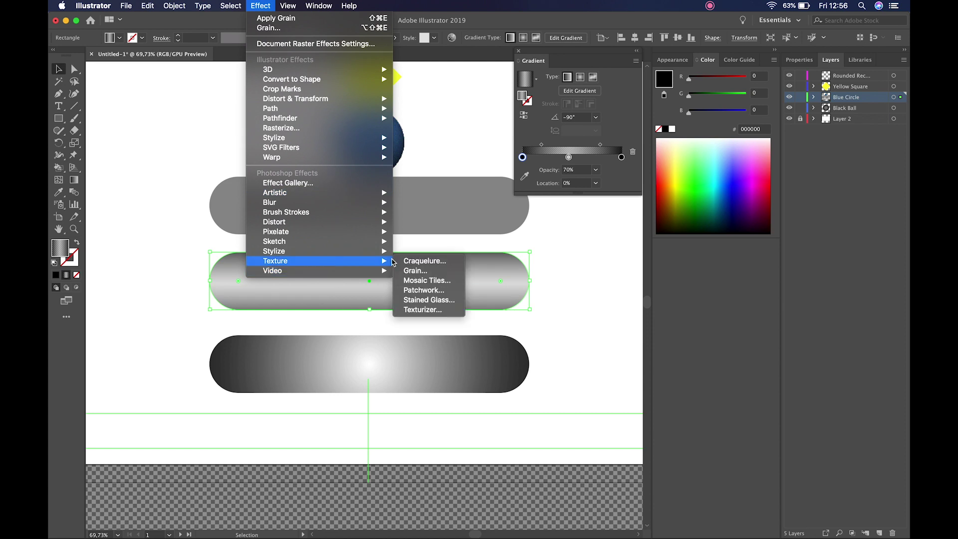
{"action": "left_click", "coordinate": [417, 270]}
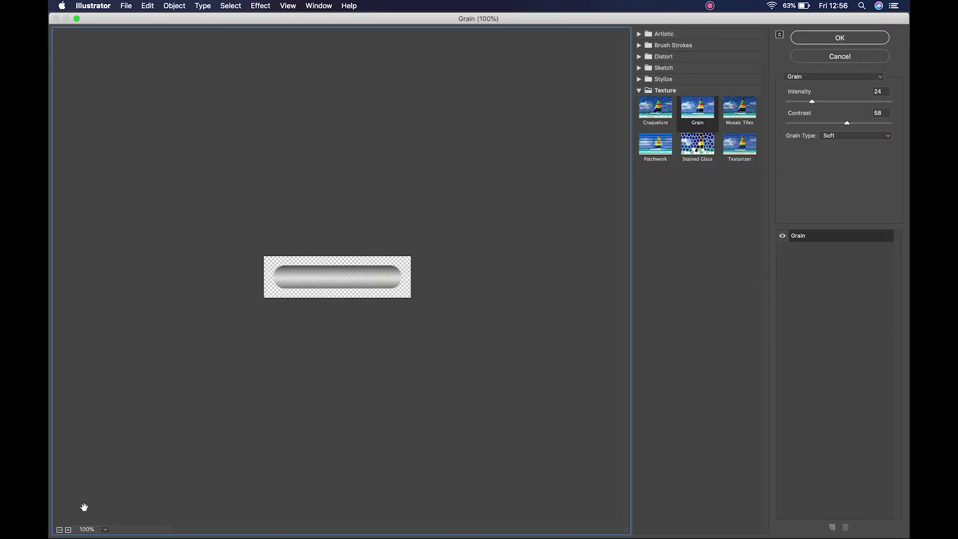
{"action": "left_click", "coordinate": [69, 529]}
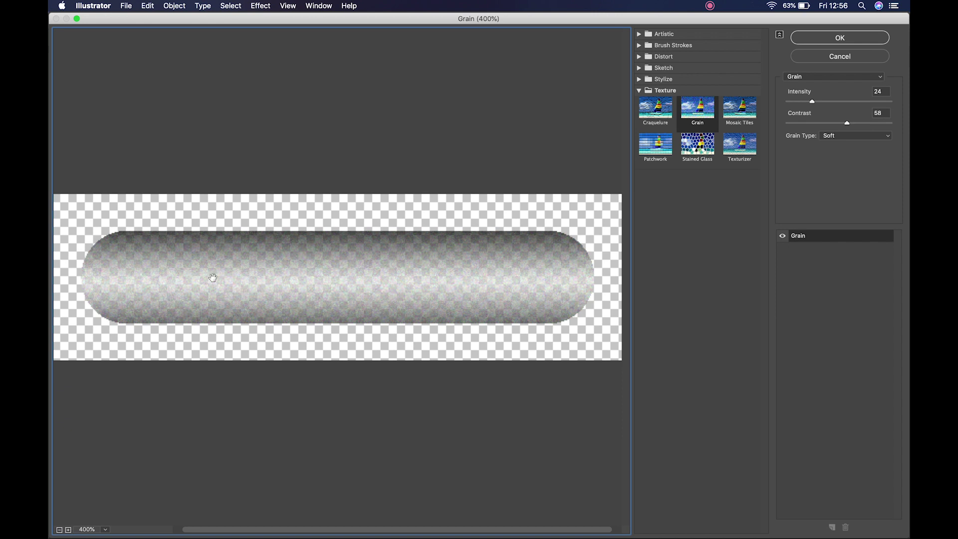
{"action": "left_click_drag", "start_coordinate": [811, 101], "coordinate": [840, 105]}
{"action": "left_click", "coordinate": [854, 37]}
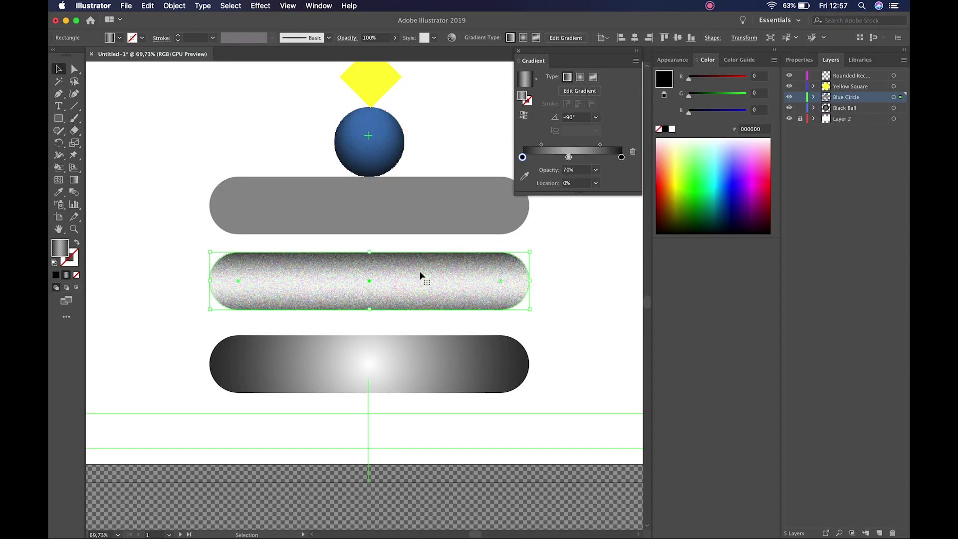
- Shift the lower gradient midpoint of the grainy middle bar slightly upward to extend the dark shading at its lower edge
{"action": "key", "text": "g"}
{"action": "left_click_drag", "start_coordinate": [373, 311], "coordinate": [372, 303]}
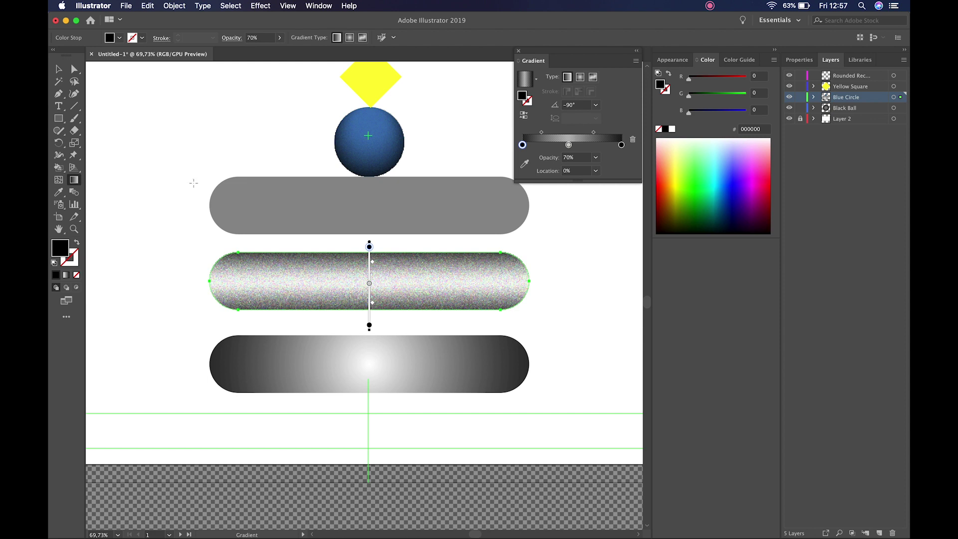
{"action": "key", "text": "v"}
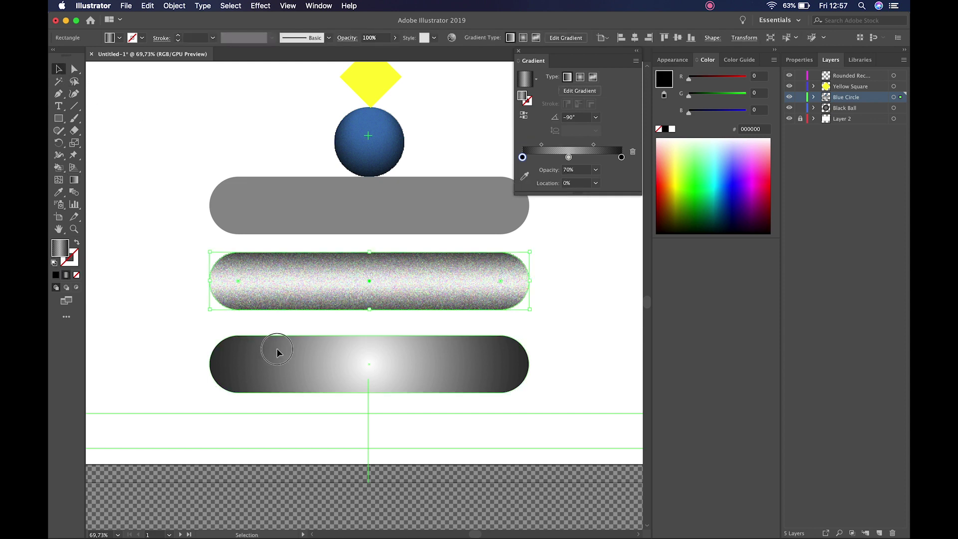
- Apply a Soft Grain texture with Intensity 28 and Contrast 19 to the bottom bar with the radial gradient
{"action": "left_click", "coordinate": [278, 352]}
{"action": "left_click", "coordinate": [266, 5]}
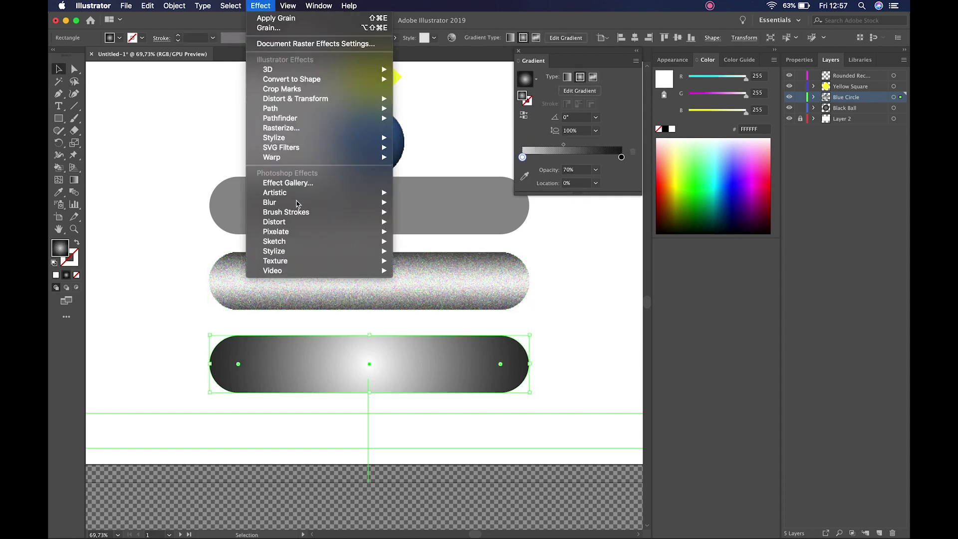
{"action": "mouse_move", "coordinate": [302, 260]}
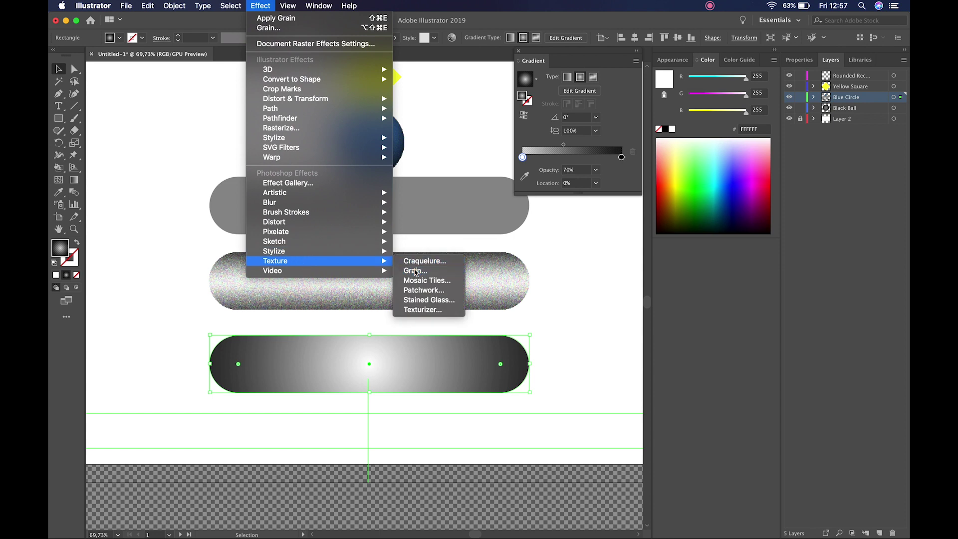
{"action": "left_click", "coordinate": [415, 271]}
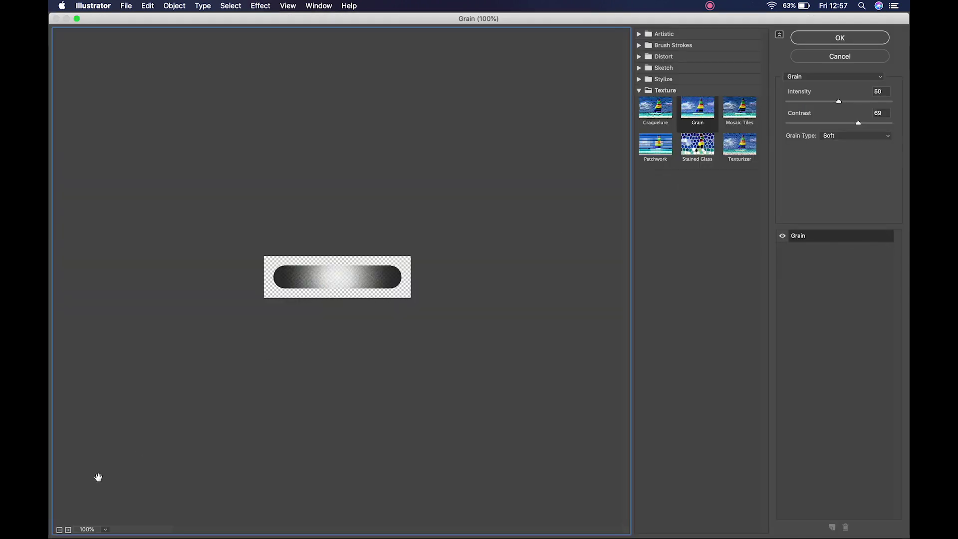
{"action": "left_click", "coordinate": [68, 529]}
{"action": "left_click", "coordinate": [68, 529]}
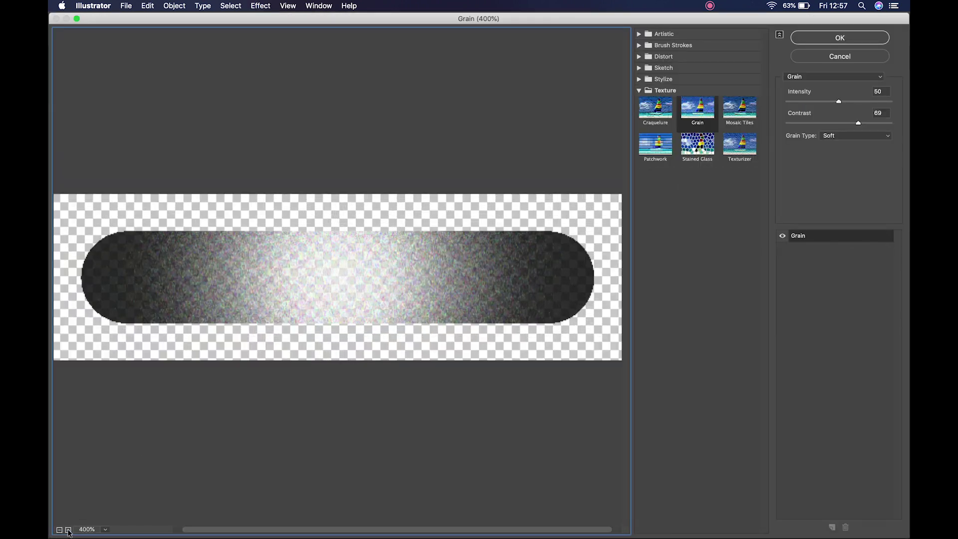
{"action": "left_click_drag", "start_coordinate": [838, 101], "coordinate": [804, 128]}
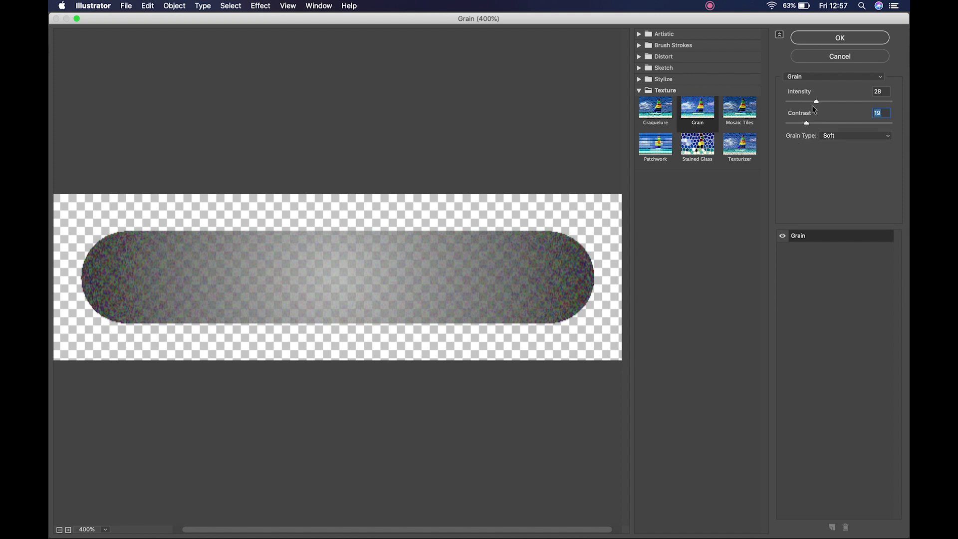
{"action": "left_click", "coordinate": [835, 40]}
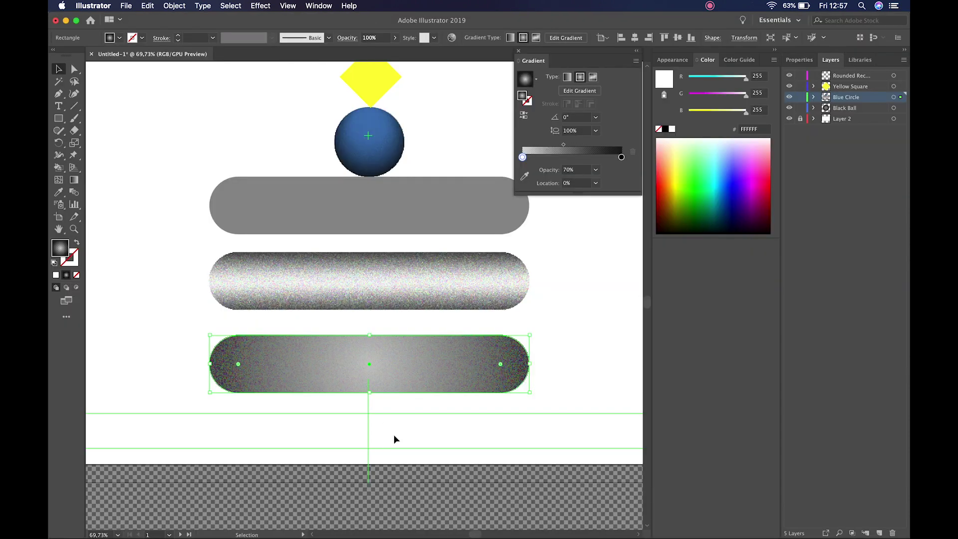
- Move the grainy linear-gradient bar exactly over the plain gray bar and set its blending mode to Multiply
{"action": "left_click", "coordinate": [400, 285]}
{"action": "left_click_drag", "start_coordinate": [366, 289], "coordinate": [403, 195]}
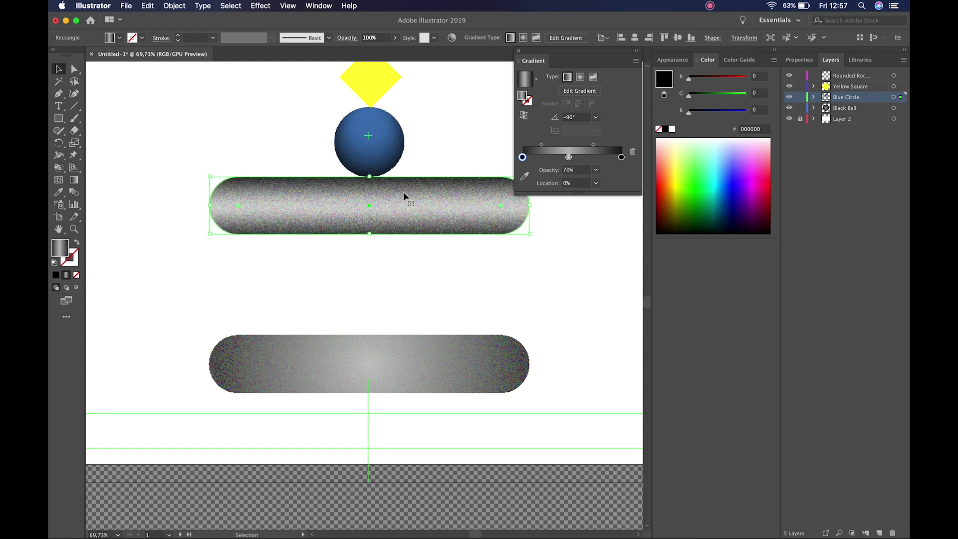
{"action": "left_click", "coordinate": [349, 41]}
{"action": "left_click", "coordinate": [257, 55]}
{"action": "left_click", "coordinate": [267, 89]}
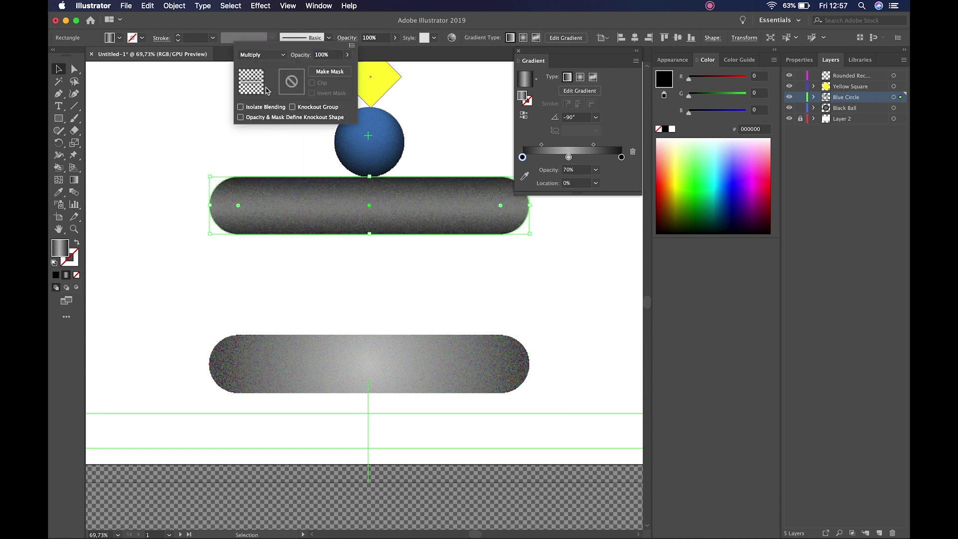
- Move the grainy radial-gradient bar exactly over the shaded bar and set its blending mode to Multiply
{"action": "left_click", "coordinate": [360, 298]}
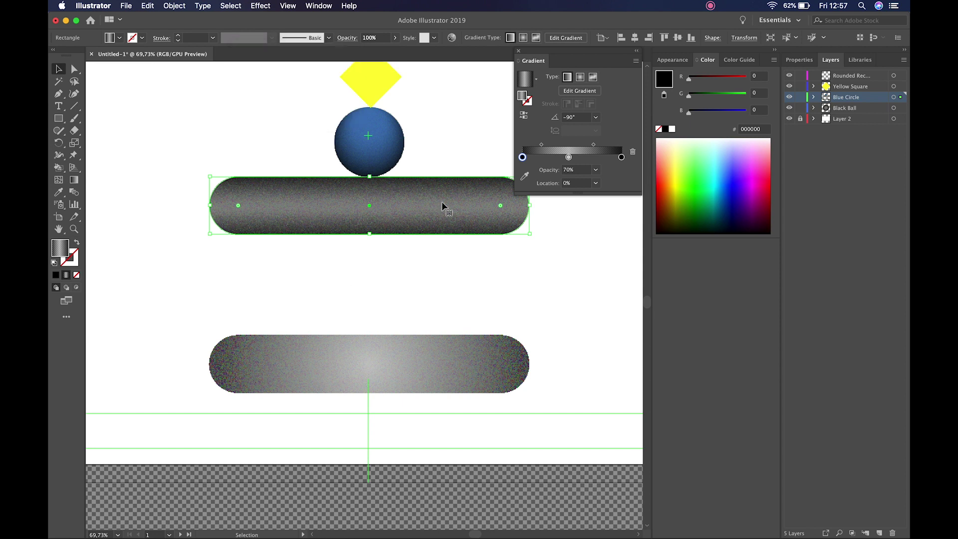
{"action": "left_click", "coordinate": [400, 369]}
{"action": "left_click_drag", "start_coordinate": [401, 370], "coordinate": [401, 212]}
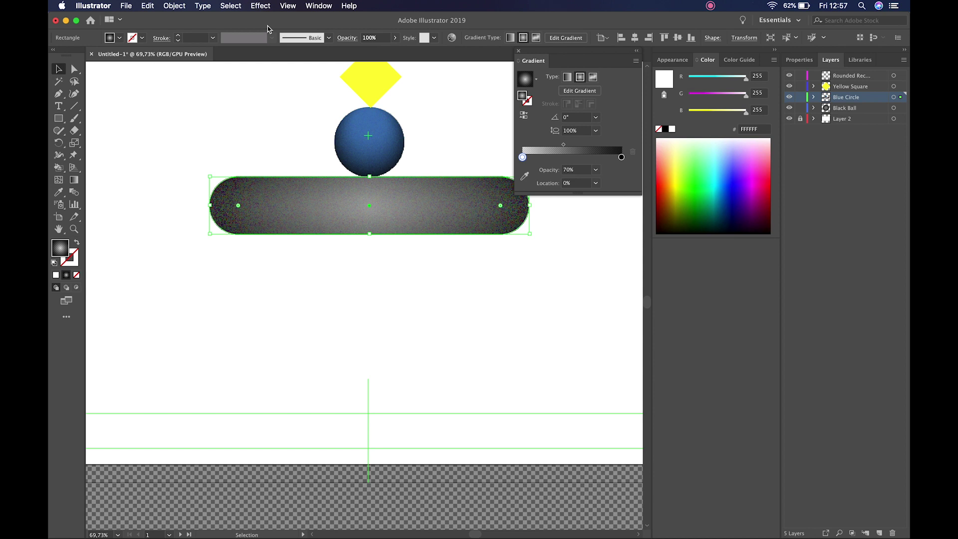
{"action": "left_click", "coordinate": [351, 38]}
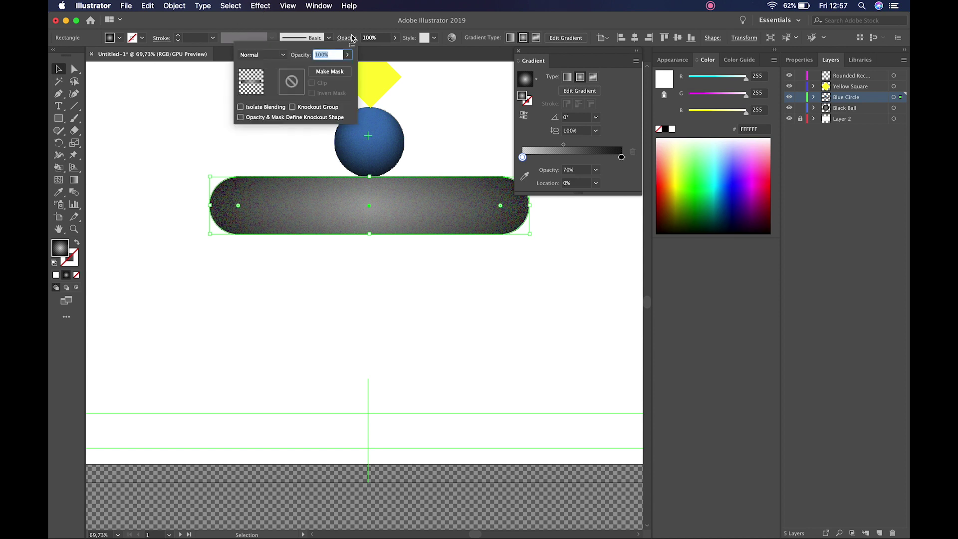
{"action": "left_click", "coordinate": [260, 55]}
{"action": "left_click", "coordinate": [264, 92]}
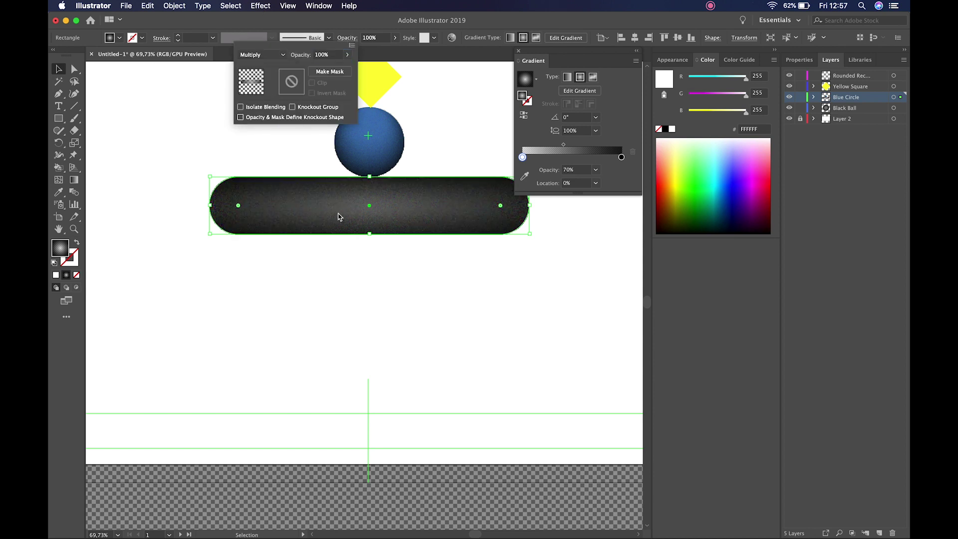
{"action": "mouse_move", "coordinate": [348, 212]}
{"action": "left_mouse_down"}
{"action": "mouse_move", "coordinate": [348, 255]}
{"action": "mouse_move", "coordinate": [341, 205]}
{"action": "left_mouse_up"}
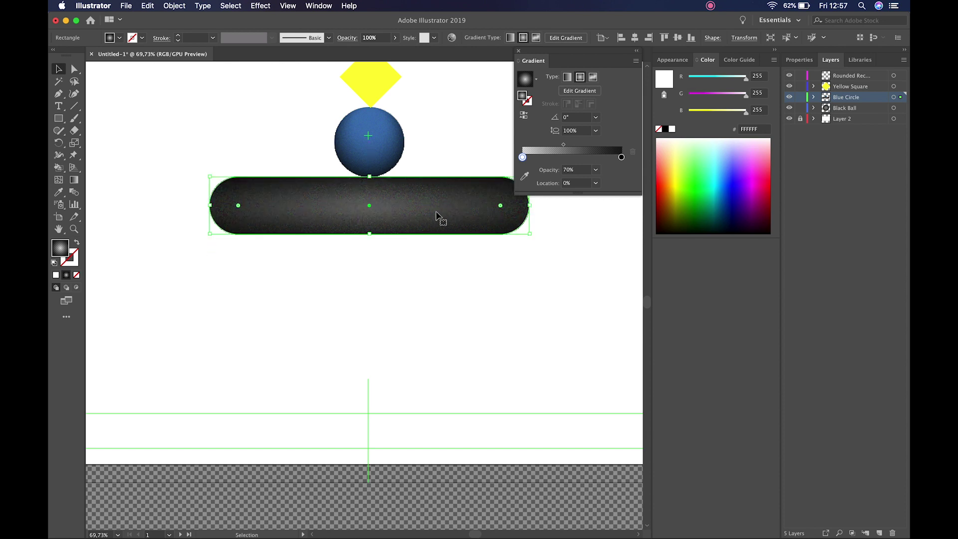
- Set the opacity of the radial-gradient overlay bar to 75%
{"action": "left_click", "coordinate": [380, 37]}
{"action": "type", "text": "75"}
{"action": "key", "text": "Return"}
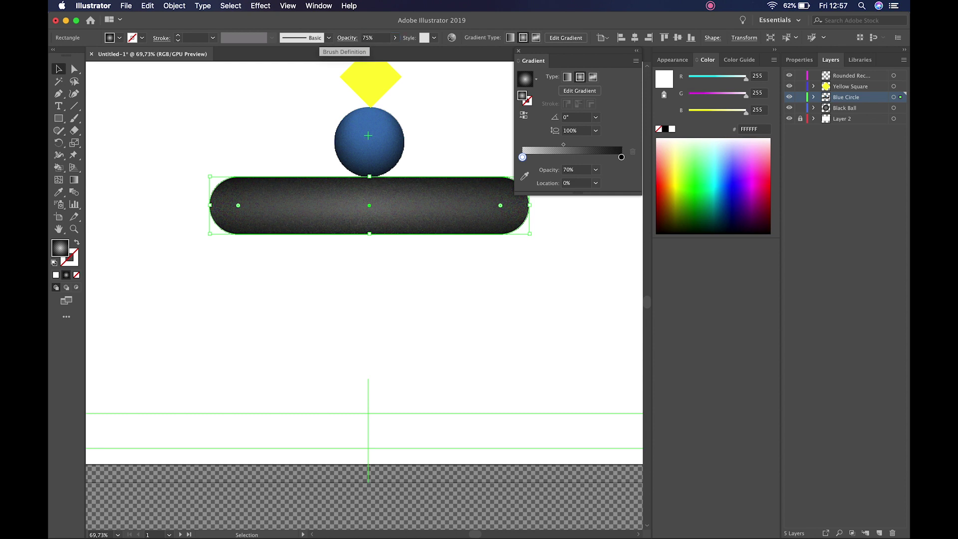
{"action": "left_click", "coordinate": [439, 141]}
{"action": "left_click", "coordinate": [444, 206]}
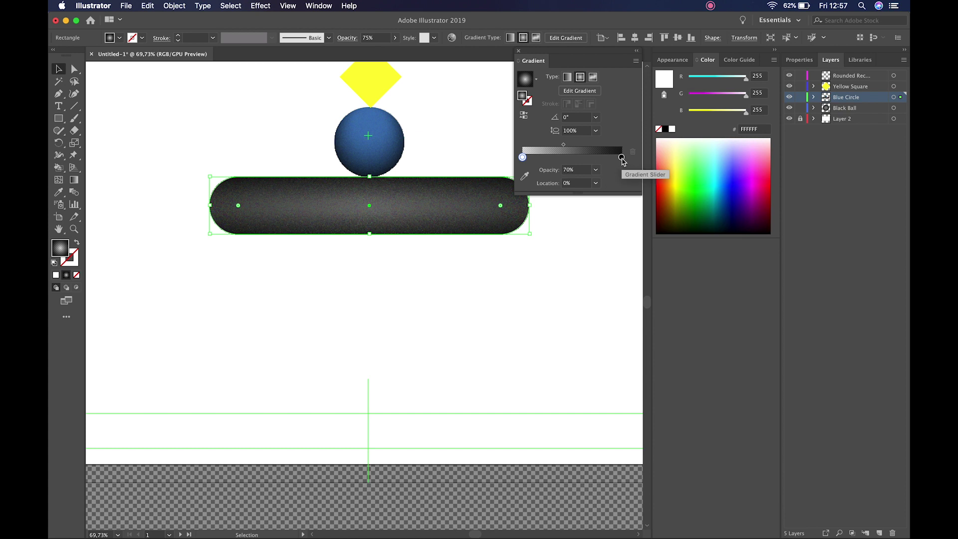
- Set the overlay's radial gradient stop opacities to 50% for the black stop and 40% for the white stop
{"action": "left_click", "coordinate": [621, 157]}
{"action": "left_click", "coordinate": [596, 170]}
{"action": "left_click", "coordinate": [607, 237]}
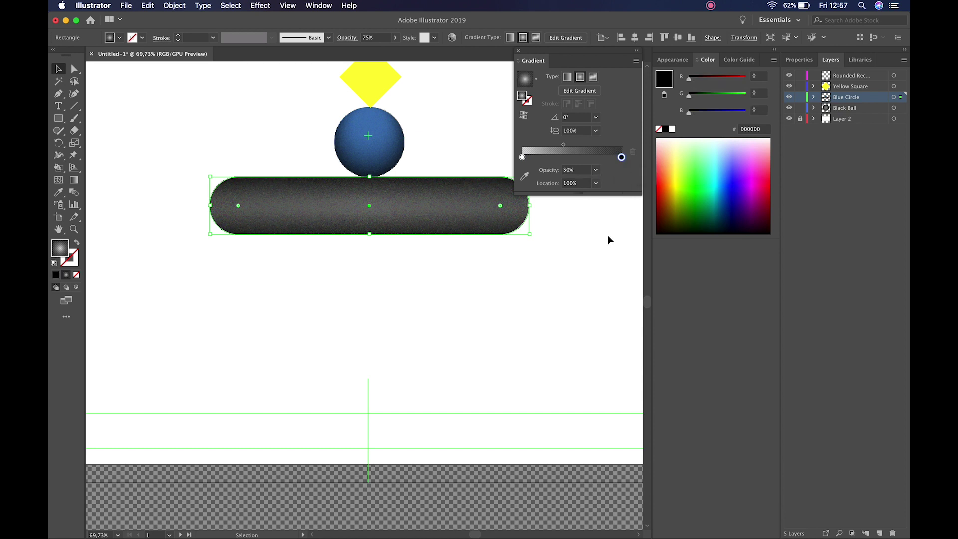
{"action": "left_click", "coordinate": [522, 157]}
{"action": "left_click", "coordinate": [594, 170]}
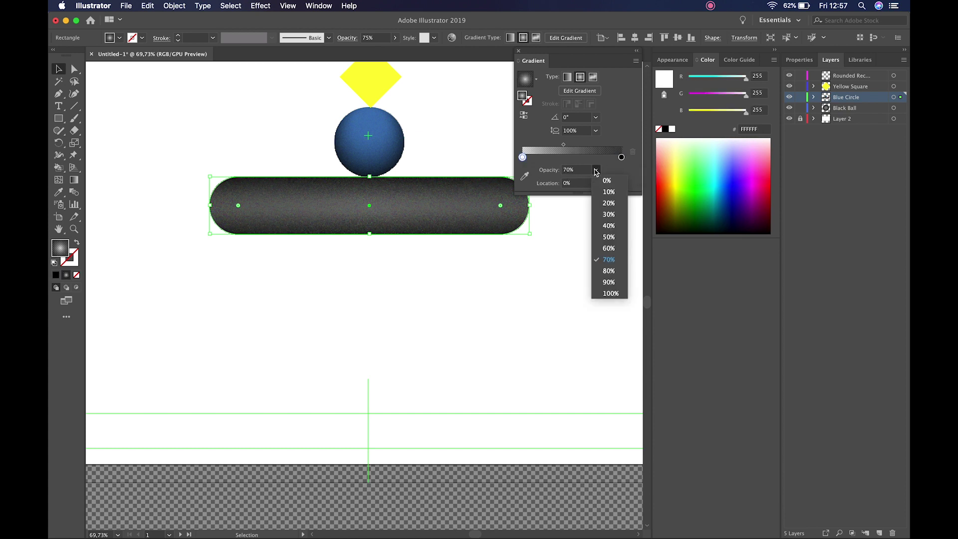
{"action": "left_click", "coordinate": [607, 227]}
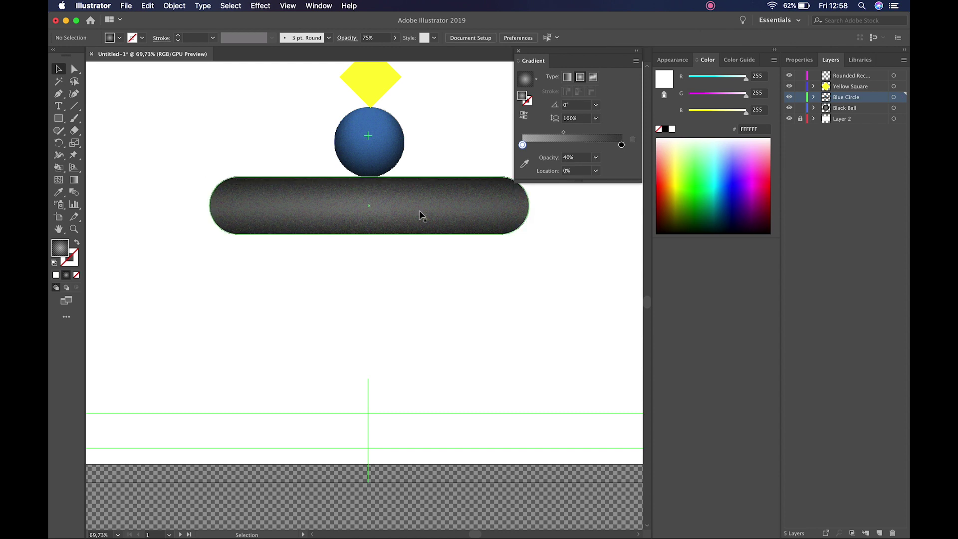
- Set the black outer stop of the overlay's radial gradient to 90% opacity
{"action": "left_click", "coordinate": [621, 157]}
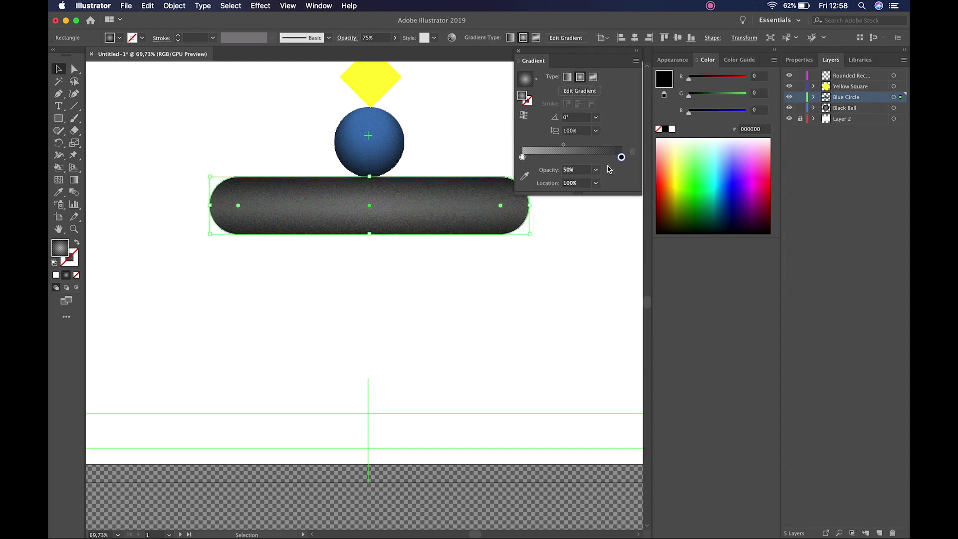
{"action": "left_click", "coordinate": [595, 169]}
{"action": "left_click", "coordinate": [608, 281]}
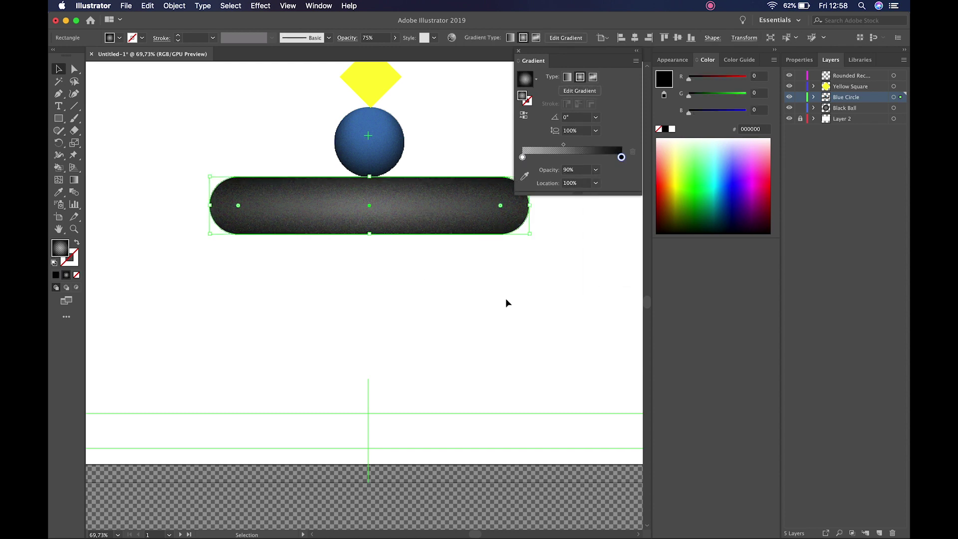
- Group the stacked bar shapes and move the group from the Blue Circle layer to the rounded rectangle layer
{"action": "left_click", "coordinate": [481, 296]}
{"action": "left_click_drag", "start_coordinate": [378, 312], "coordinate": [491, 212]}
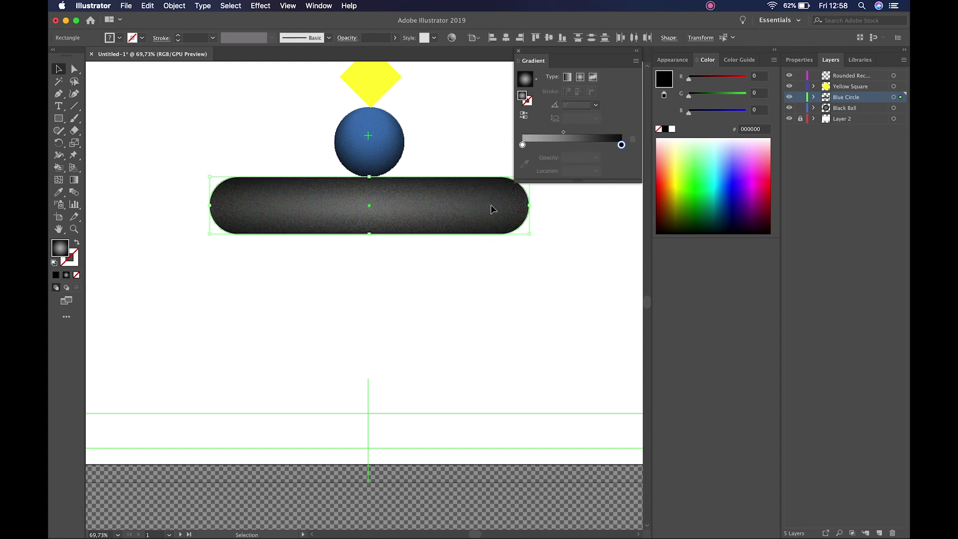
{"action": "key", "text": "a"}
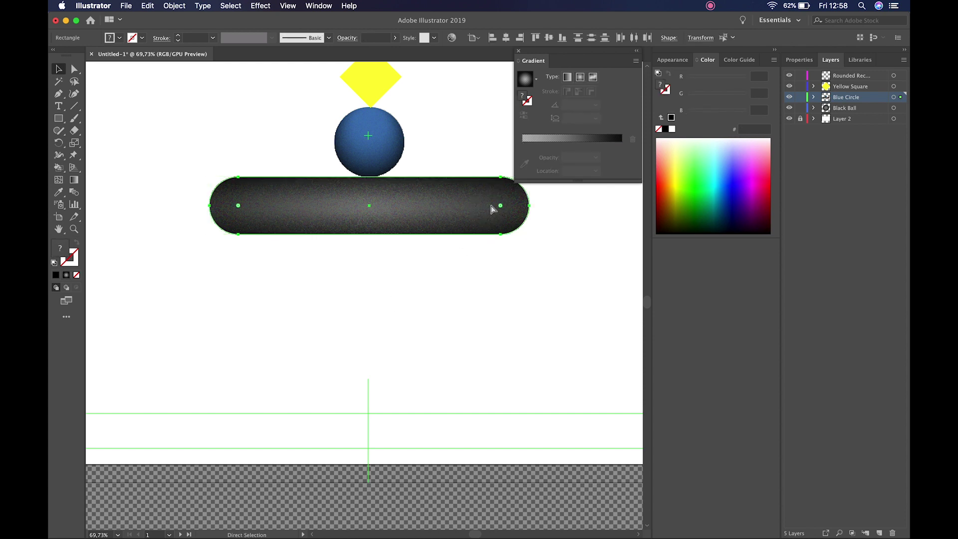
{"action": "key", "text": "v"}
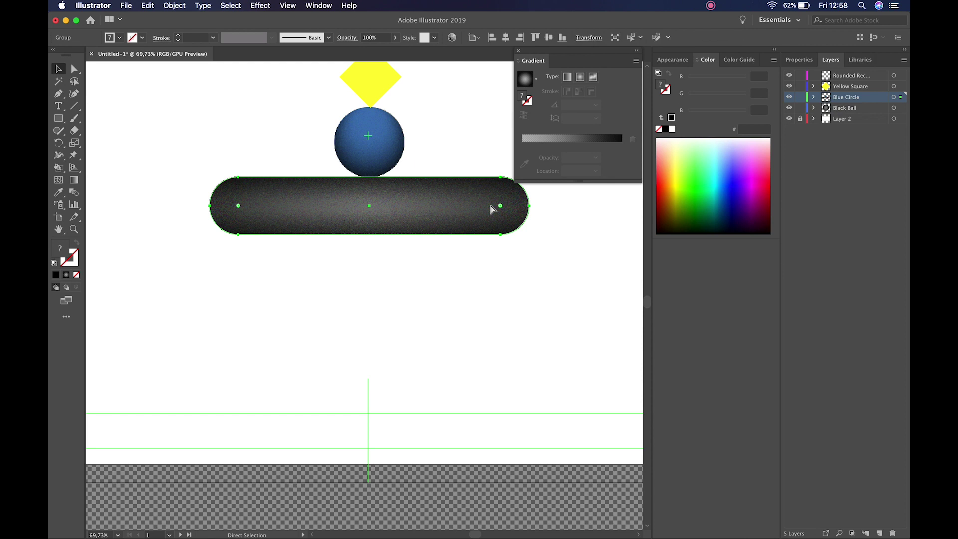
{"action": "left_click_drag", "start_coordinate": [904, 98], "coordinate": [901, 76]}
{"action": "left_click", "coordinate": [790, 76]}
{"action": "left_click", "coordinate": [790, 76]}
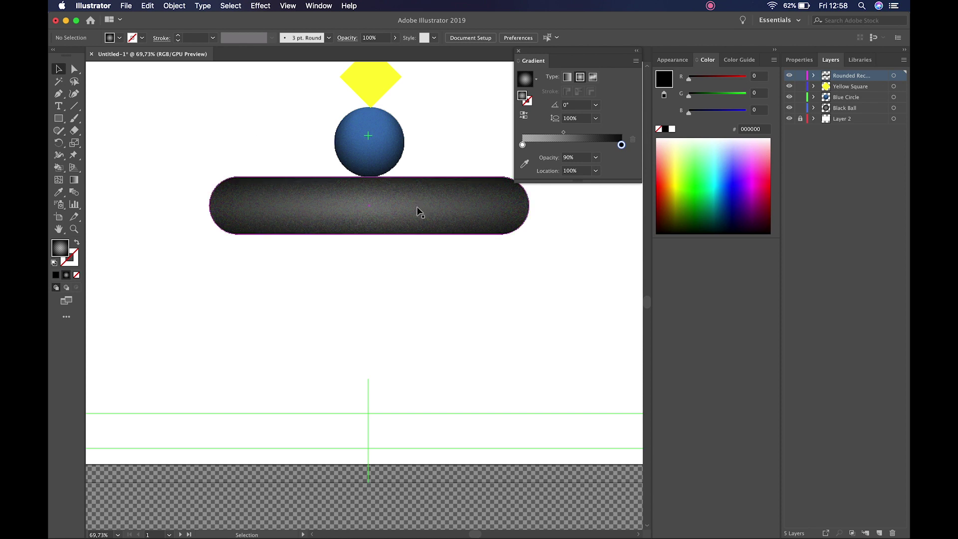
- Draw a long thin rectangle below the rounded bar and fill it with solid gray 898989
{"action": "left_click", "coordinate": [58, 119]}
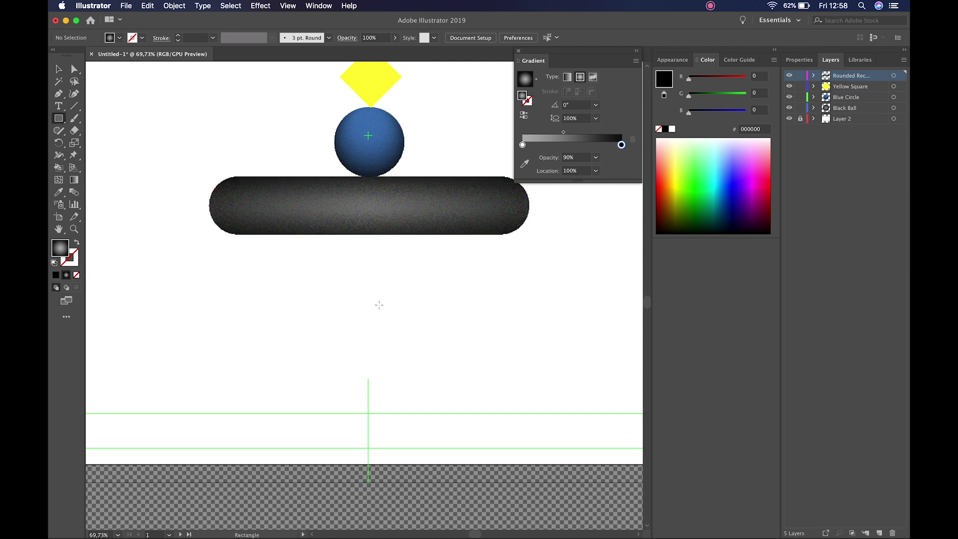
{"action": "left_click_drag", "start_coordinate": [302, 270], "coordinate": [495, 279]}
{"action": "key", "text": "v"}
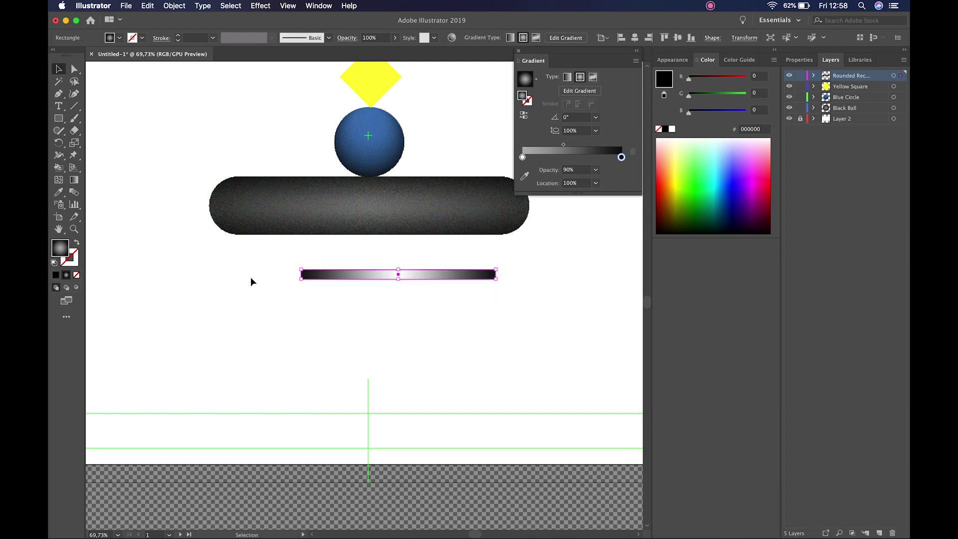
{"action": "left_click", "coordinate": [57, 275]}
{"action": "double_click", "coordinate": [67, 252]}
{"action": "left_click_drag", "start_coordinate": [324, 238], "coordinate": [312, 238]}
{"action": "left_click", "coordinate": [564, 182]}
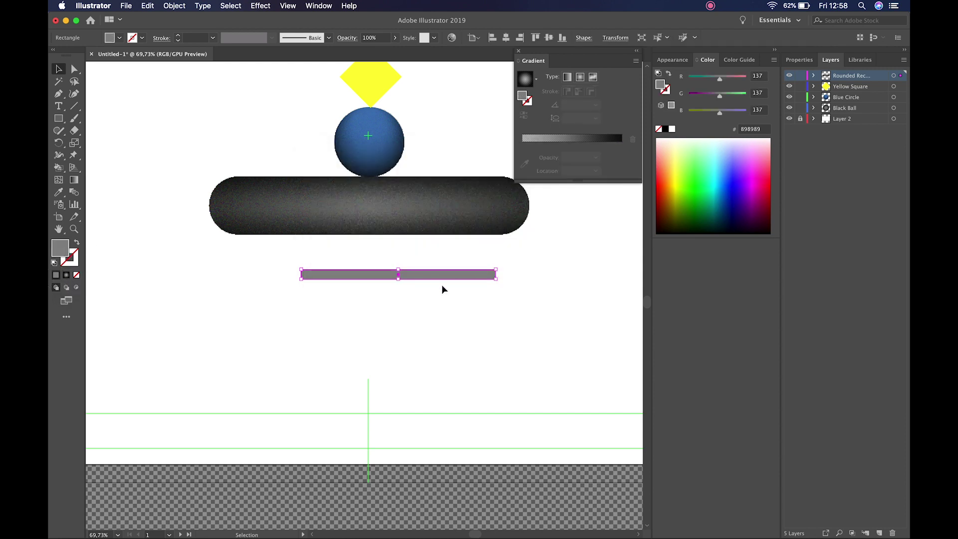
- Duplicate the thin gray rectangle straight down, leaving a gap beneath the original
{"action": "left_click_drag", "start_coordinate": [440, 275], "coordinate": [439, 320]}
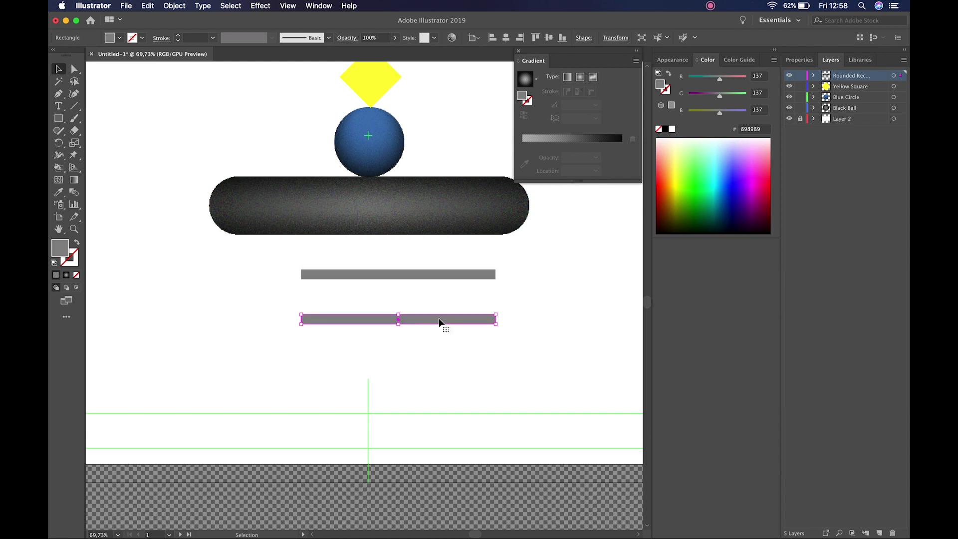
{"action": "left_click_drag", "start_coordinate": [439, 321], "coordinate": [439, 321]}
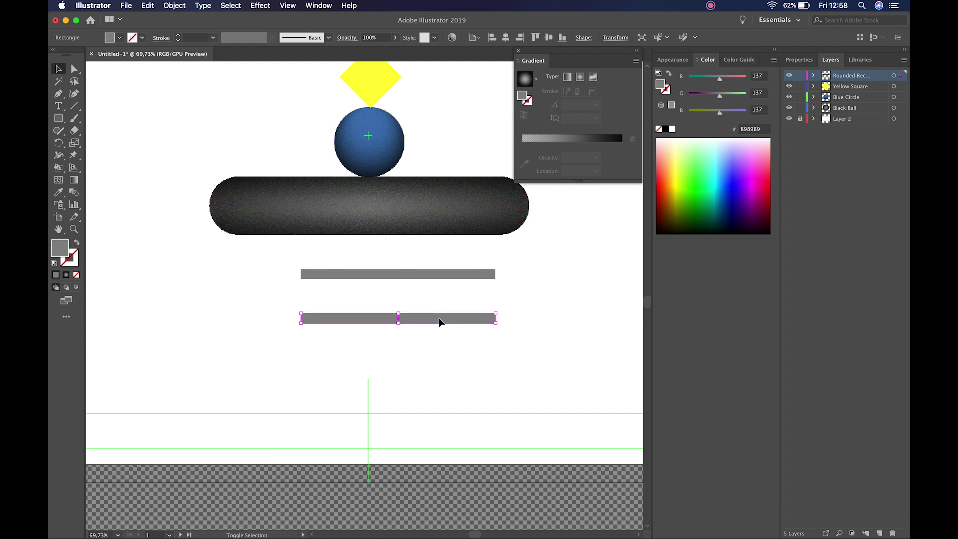
{"action": "key", "text": "a"}
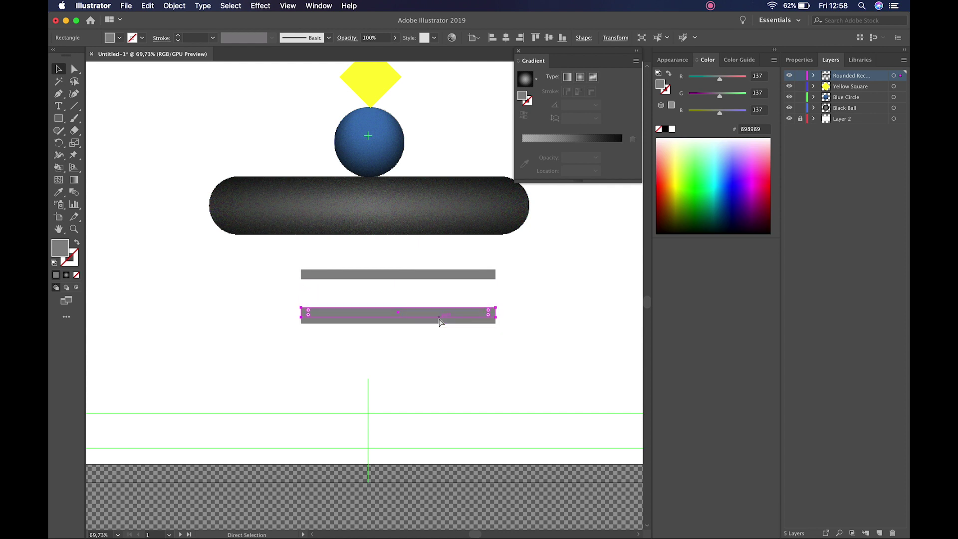
{"action": "key", "text": "v"}
{"action": "left_click", "coordinate": [432, 292]}
{"action": "left_click", "coordinate": [425, 320]}
- Fill the lower thin rectangle with a linear gradient at a 90° angle
{"action": "left_click", "coordinate": [65, 275]}
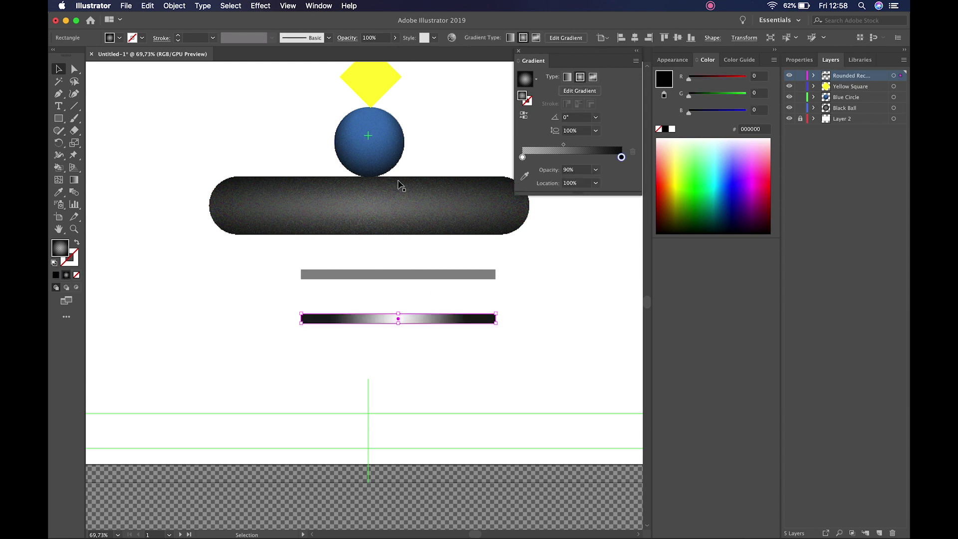
{"action": "left_click", "coordinate": [567, 77]}
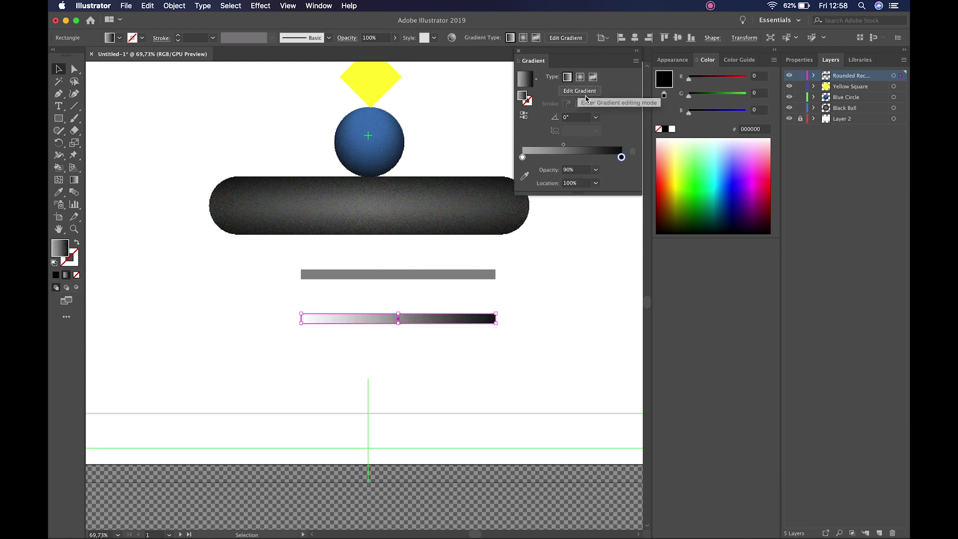
{"action": "left_click", "coordinate": [596, 117]}
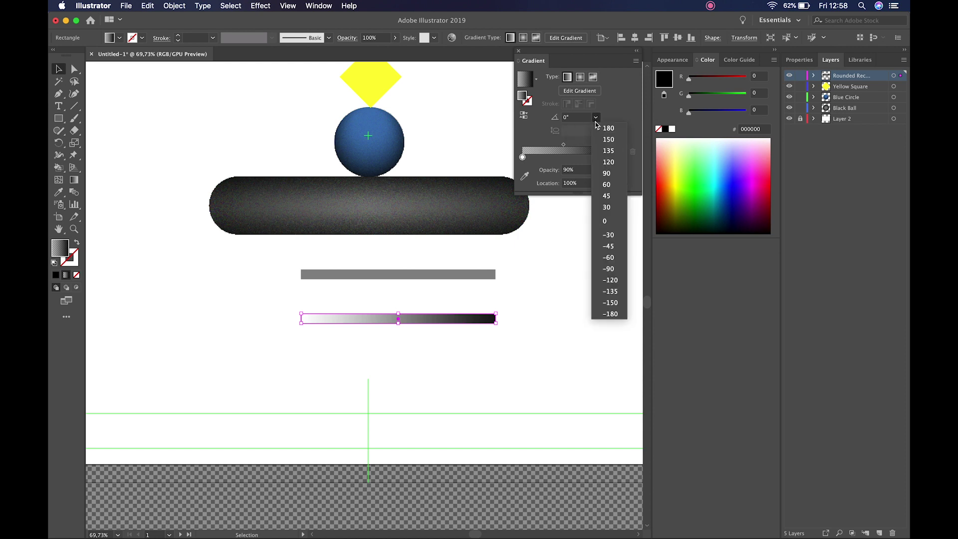
{"action": "left_click", "coordinate": [606, 173]}
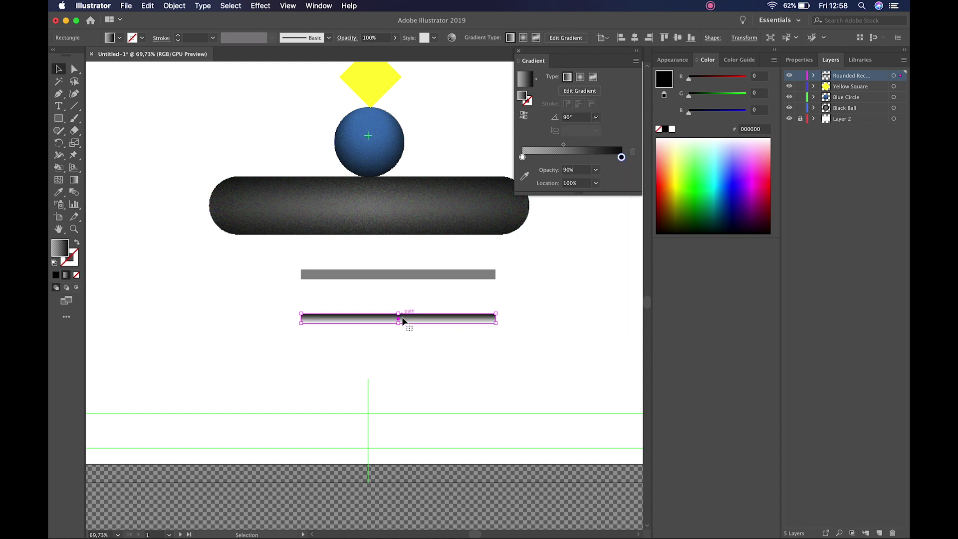
- Add a middle stop to the lower thin rectangle's gradient at 48.32% location
{"action": "key", "text": "super+equal"}
{"action": "key", "text": "super+equal"}
{"action": "left_click_drag", "start_coordinate": [333, 254], "coordinate": [353, 357]}
{"action": "key", "text": "v"}
{"action": "left_click", "coordinate": [497, 172], "text": "shift"}
{"action": "left_click", "coordinate": [570, 158]}
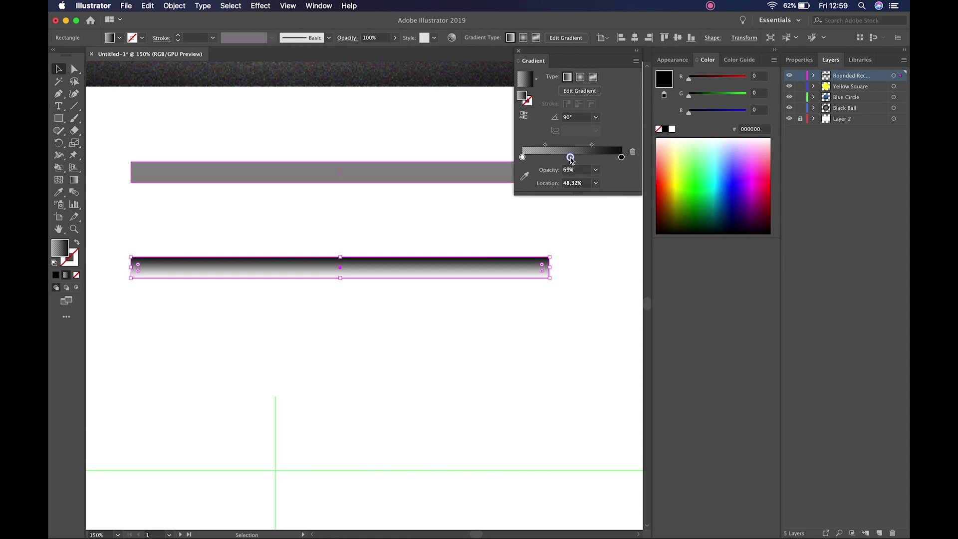
- Change the white starting stop of the thin rectangle's gradient to black
{"action": "double_click", "coordinate": [523, 158]}
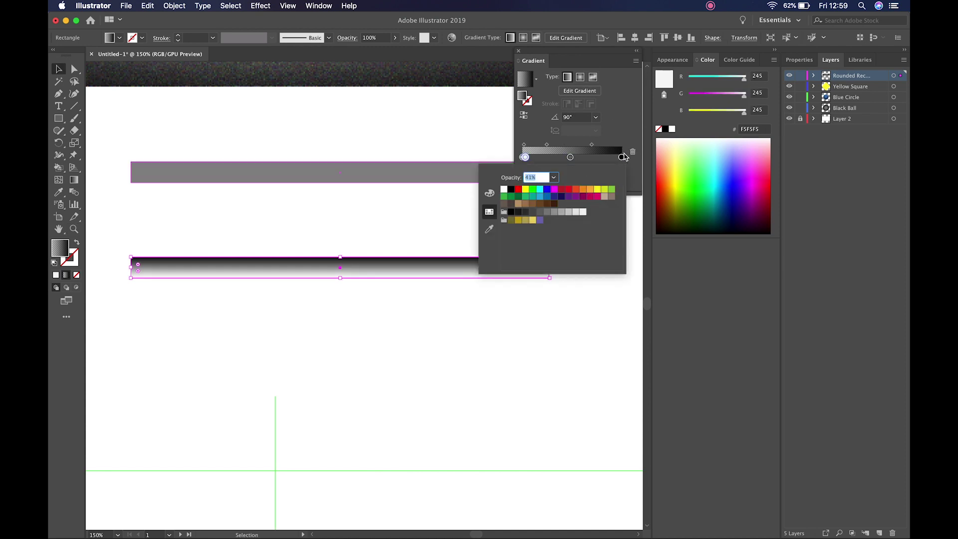
{"action": "left_click", "coordinate": [631, 167]}
{"action": "double_click", "coordinate": [522, 157]}
{"action": "left_click", "coordinate": [511, 192]}
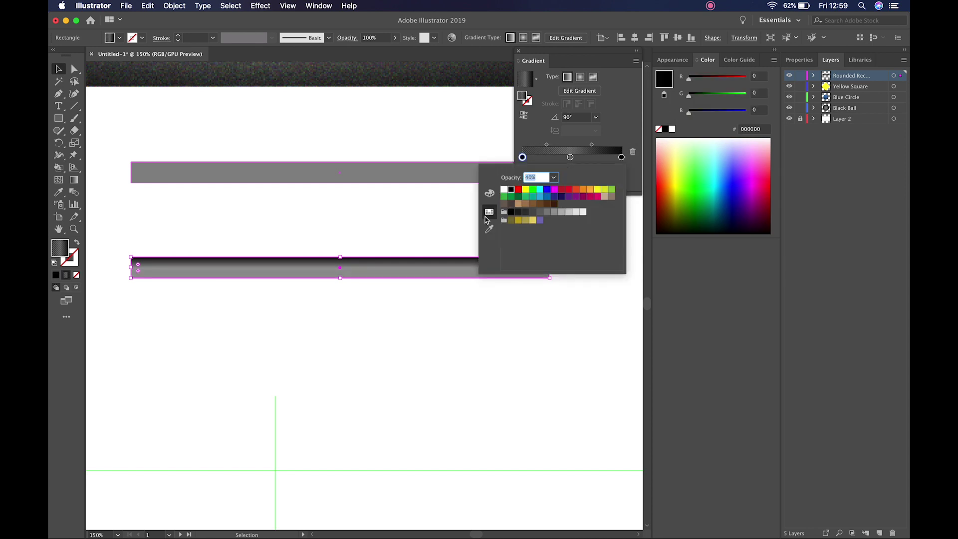
{"action": "left_click", "coordinate": [385, 305]}
- Set the opacity of the black end stop in the thin rectangle's gradient to 50%
{"action": "left_click", "coordinate": [570, 157]}
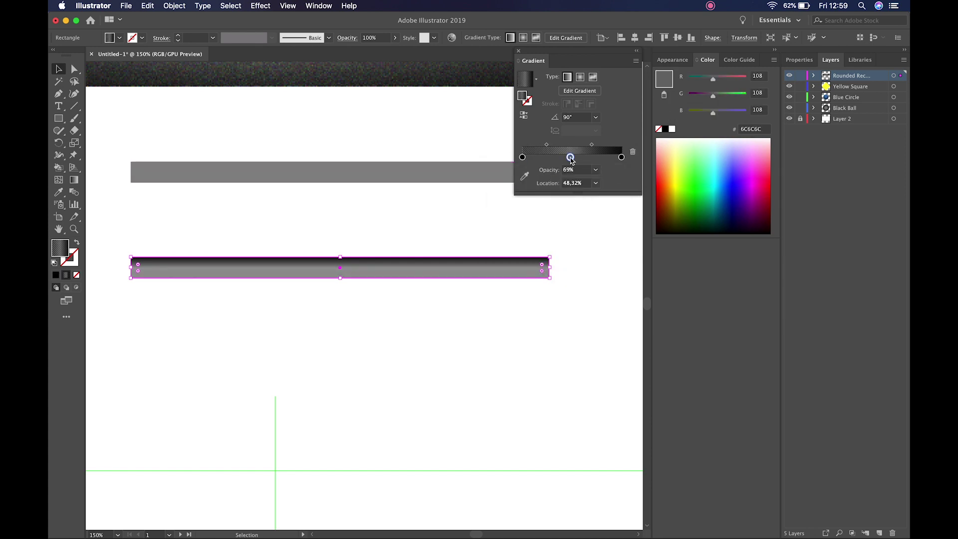
{"action": "left_click", "coordinate": [621, 157]}
{"action": "left_click", "coordinate": [595, 170]}
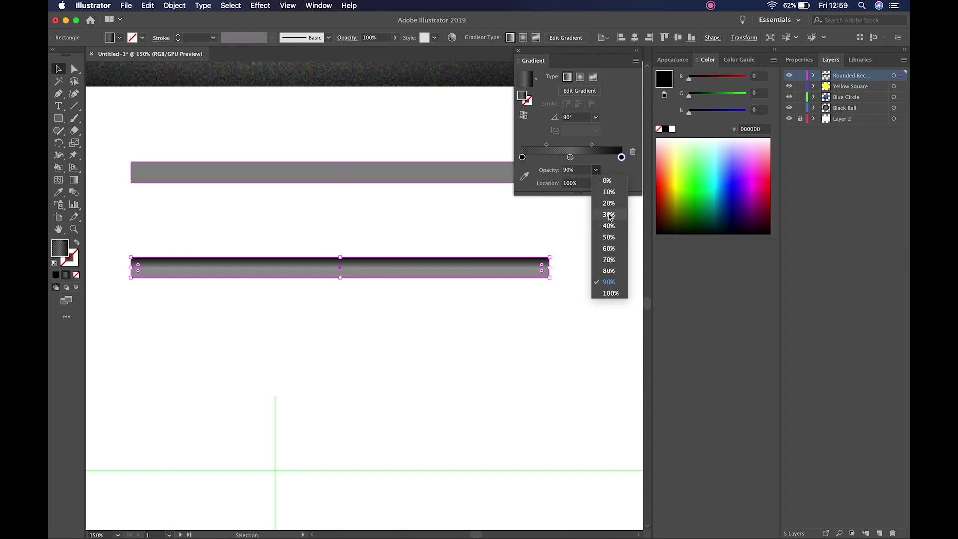
{"action": "left_click", "coordinate": [609, 237]}
{"action": "left_click", "coordinate": [425, 332]}
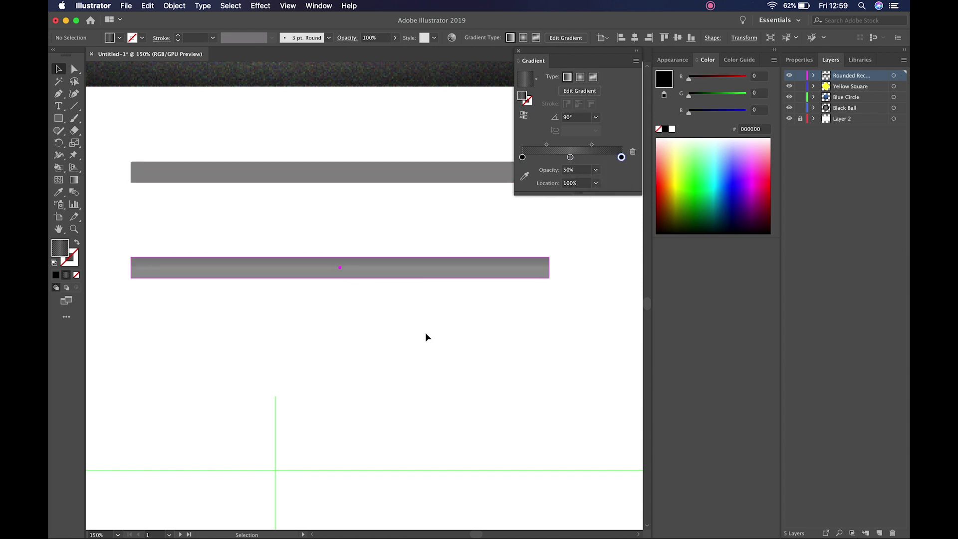
- Apply the Grain texture effect to the lower thin rectangle with soft grain, intensity 84 and a higher contrast
{"action": "left_click", "coordinate": [424, 270]}
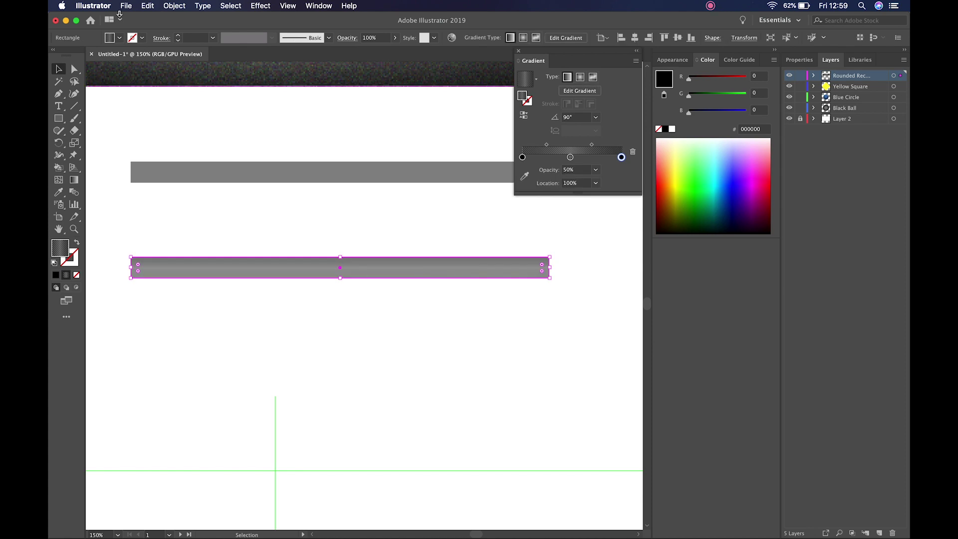
{"action": "left_click", "coordinate": [260, 5]}
{"action": "mouse_move", "coordinate": [319, 260]}
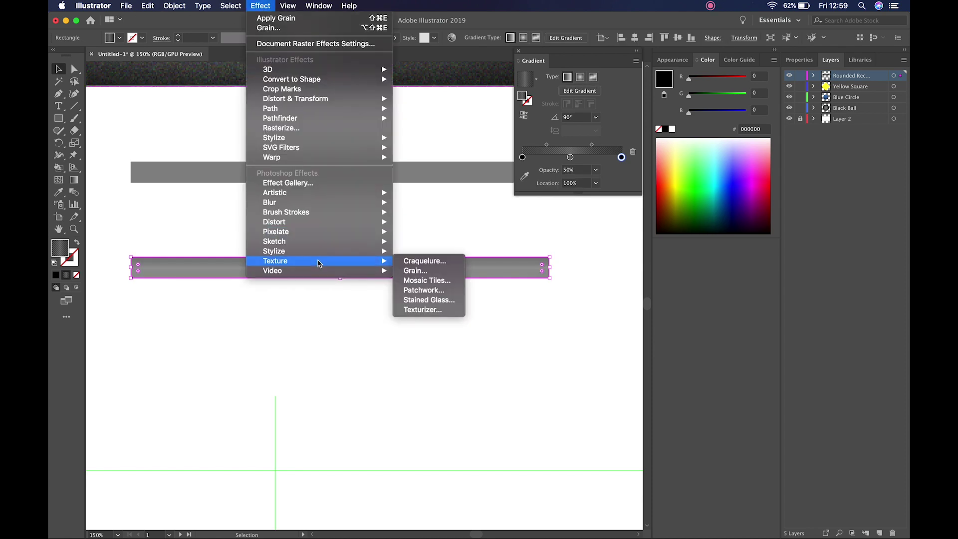
{"action": "left_click", "coordinate": [413, 269]}
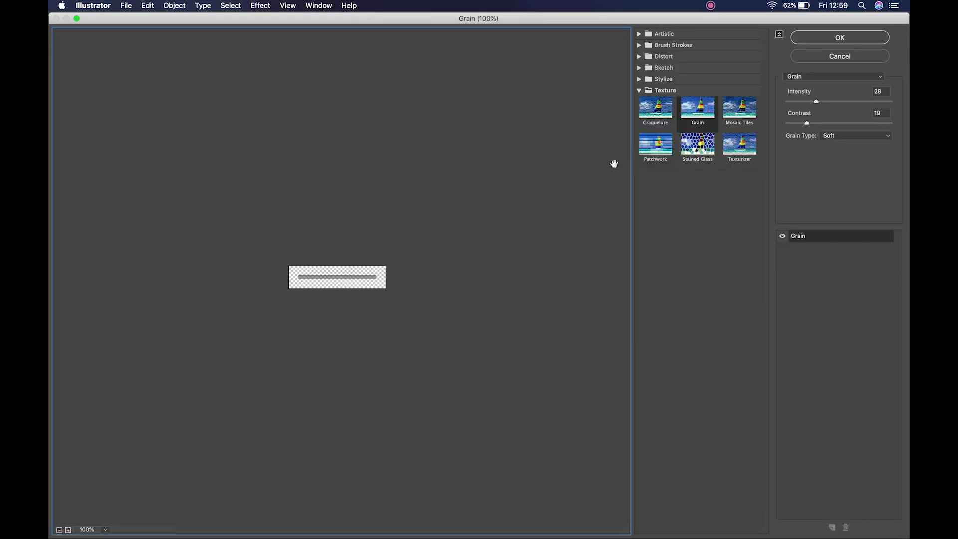
{"action": "left_click", "coordinate": [68, 530]}
{"action": "left_click", "coordinate": [69, 530]}
{"action": "left_click", "coordinate": [69, 530]}
{"action": "left_click", "coordinate": [68, 530]}
{"action": "left_click", "coordinate": [69, 530]}
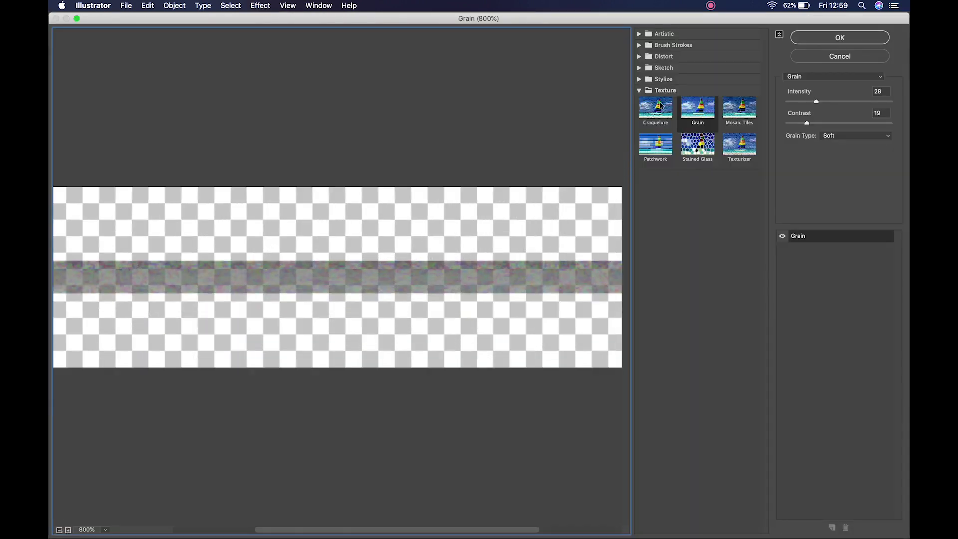
{"action": "left_click_drag", "start_coordinate": [816, 102], "coordinate": [873, 101]}
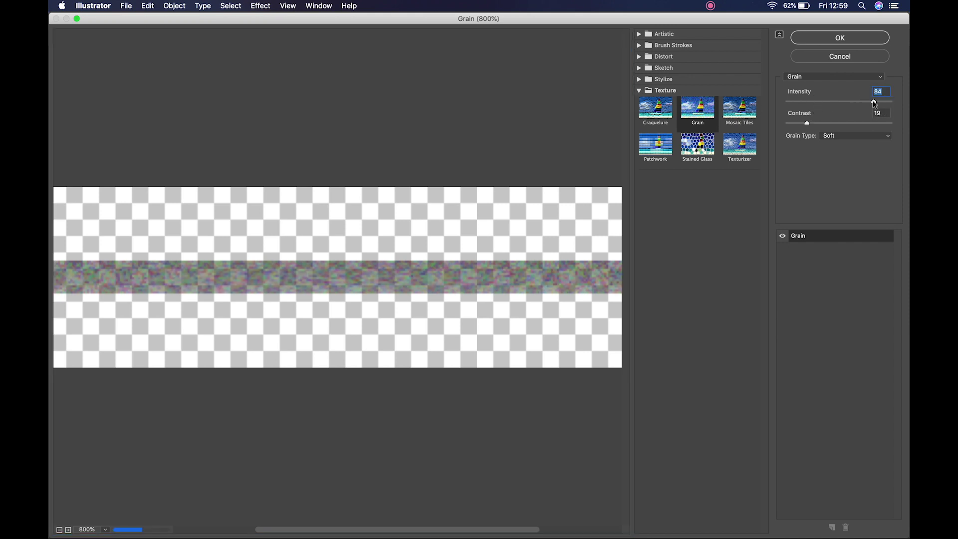
{"action": "left_click_drag", "start_coordinate": [808, 125], "coordinate": [840, 129]}
{"action": "left_click", "coordinate": [836, 40]}
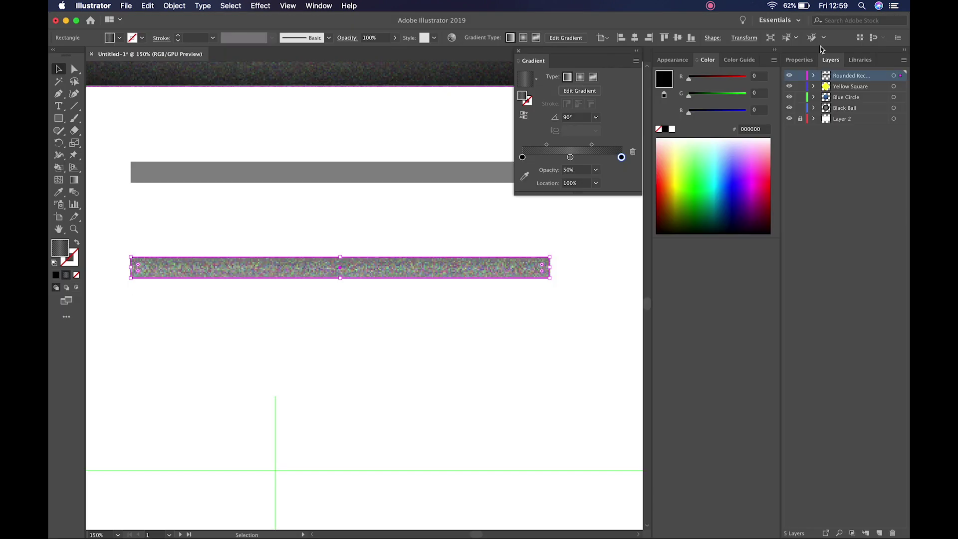
- Place the grainy thin rectangle exactly over the upper gray bar and set it to Multiply blending at 81% opacity
{"action": "left_click_drag", "start_coordinate": [377, 278], "coordinate": [378, 182]}
{"action": "left_click", "coordinate": [346, 38]}
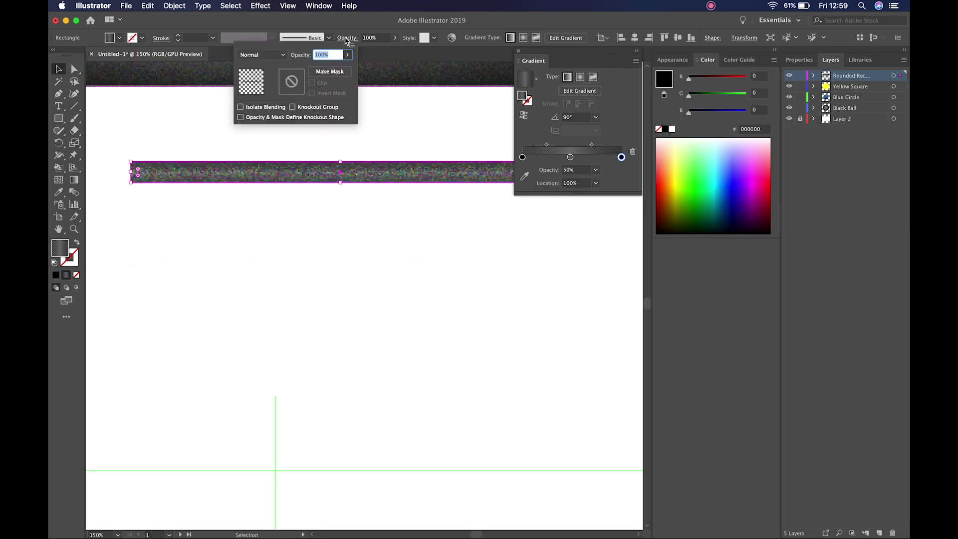
{"action": "left_click", "coordinate": [254, 56]}
{"action": "left_click", "coordinate": [271, 94]}
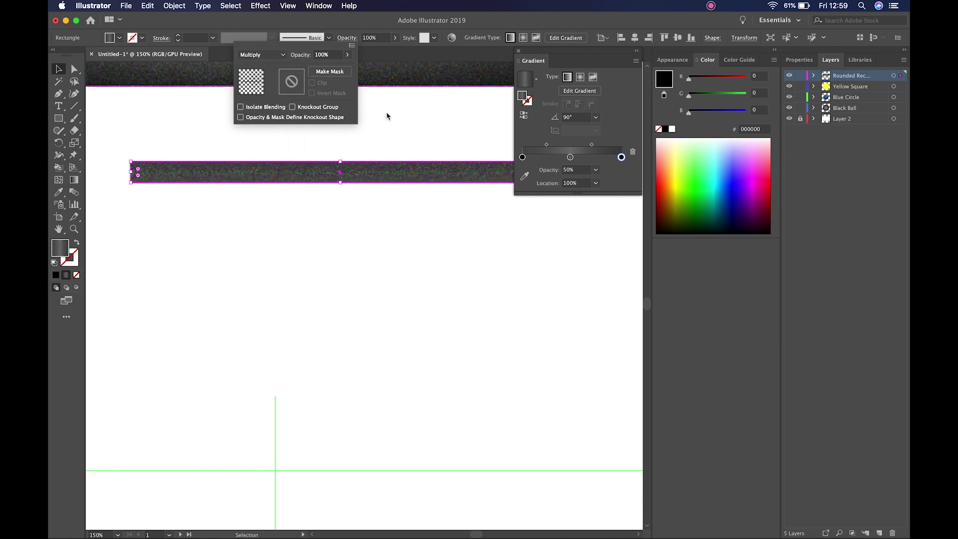
{"action": "left_click", "coordinate": [347, 54]}
{"action": "left_click_drag", "start_coordinate": [325, 70], "coordinate": [341, 70]}
{"action": "left_click", "coordinate": [358, 272]}
{"action": "left_click", "coordinate": [361, 263]}
- Add a new layer and group the gray thin bar with its grain overlay
{"action": "key", "text": "z"}
{"action": "key", "text": "ctrl+minus"}
{"action": "key", "text": "ctrl+minus"}
{"action": "key", "text": "ctrl+minus"}
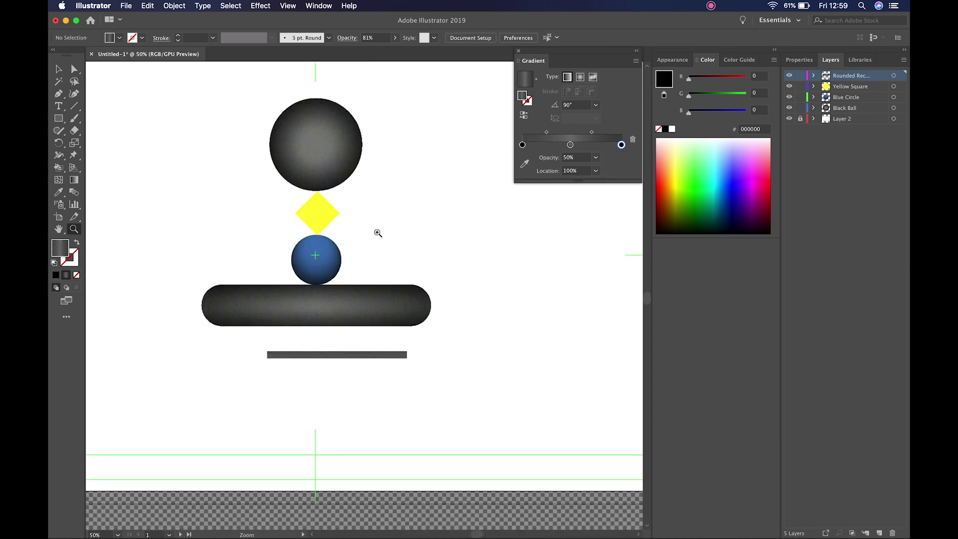
{"action": "left_click_drag", "start_coordinate": [306, 303], "coordinate": [339, 302]}
{"action": "key", "text": "v"}
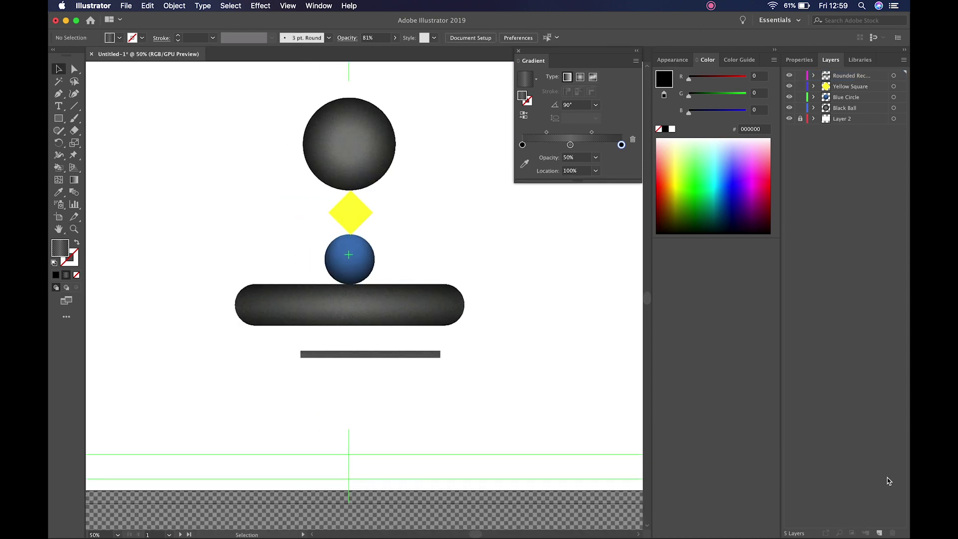
{"action": "left_click", "coordinate": [877, 533]}
{"action": "left_click_drag", "start_coordinate": [434, 374], "coordinate": [461, 344]}
{"action": "key", "text": "ctrl+g"}
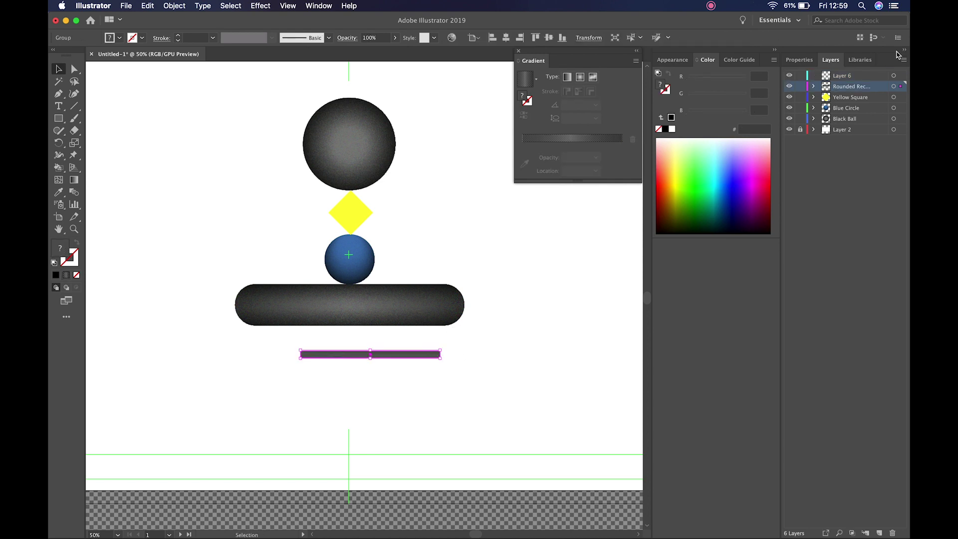
- Move the grouped thin bar onto the new layer and rename that layer Base
{"action": "left_click_drag", "start_coordinate": [896, 87], "coordinate": [899, 76]}
{"action": "double_click", "coordinate": [842, 76]}
{"action": "type", "text": "Base"}
{"action": "key", "text": "Return"}
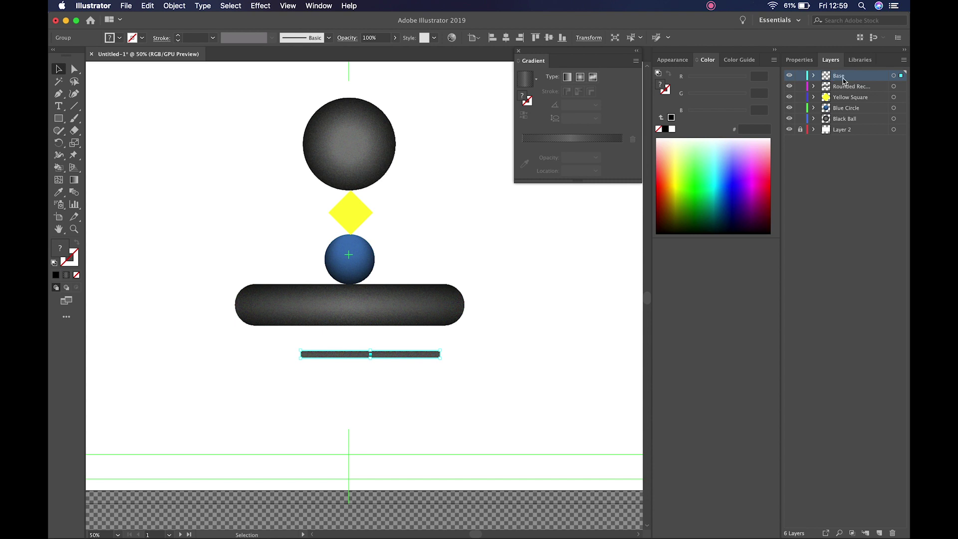
- Rename Layer 2 as BG and hide it
{"action": "double_click", "coordinate": [845, 129]}
{"action": "type", "text": "BG"}
{"action": "key", "text": "Return"}
{"action": "left_click", "coordinate": [789, 130]}
- Centre the thin base bar horizontally beneath the rounded bar
{"action": "key", "text": "z"}
{"action": "key", "text": "super+minus"}
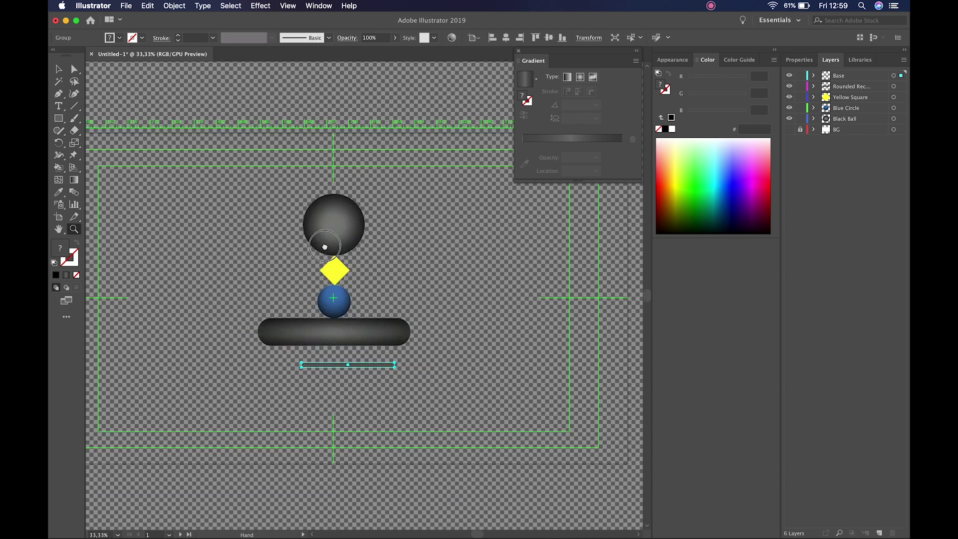
{"action": "key", "text": "v"}
{"action": "left_click", "coordinate": [457, 259]}
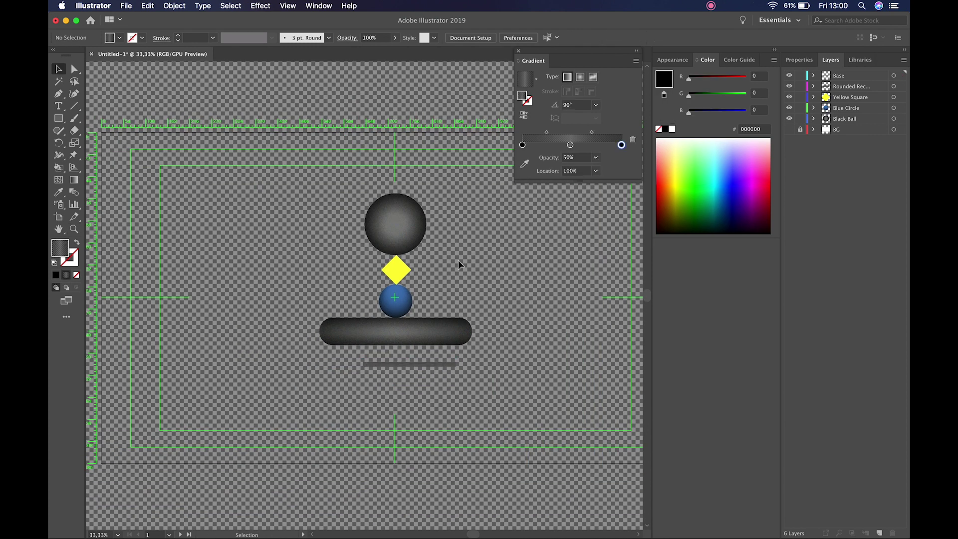
{"action": "left_click", "coordinate": [386, 363]}
{"action": "left_click", "coordinate": [291, 349]}
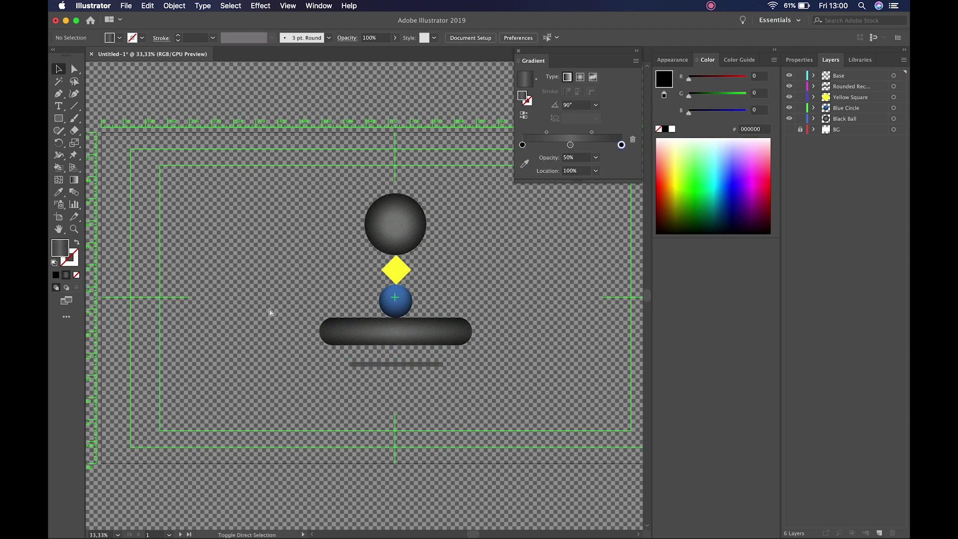
- Save the document to the Desktop as Assets.ai in Illustrator CC format with the default options
{"action": "key", "text": "super+s"}
{"action": "left_click", "coordinate": [298, 189]}
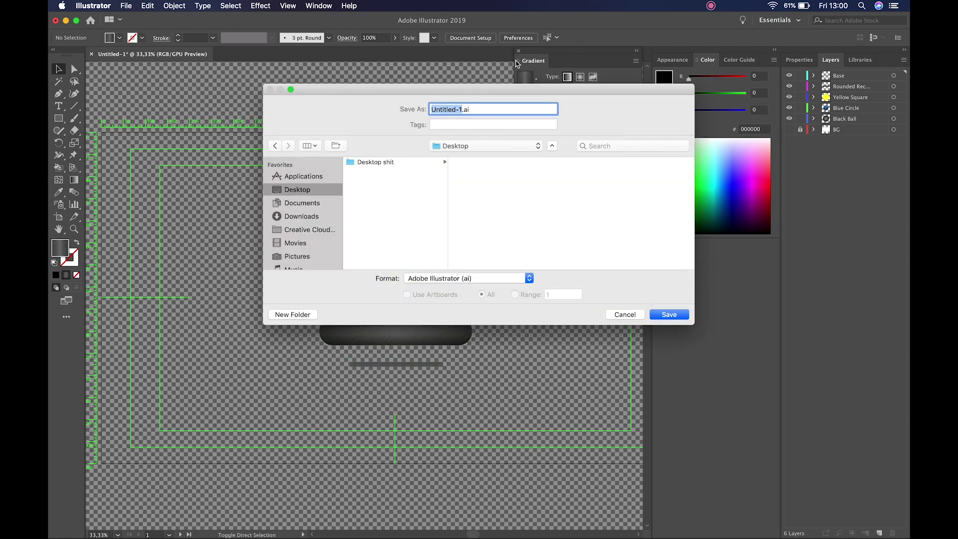
{"action": "type", "text": "E"}
{"action": "key", "text": "Return"}
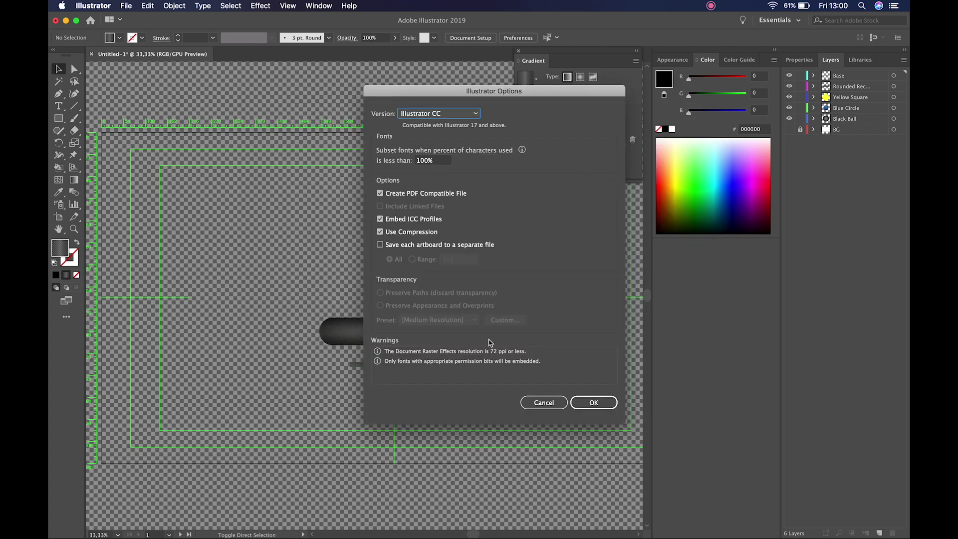
{"action": "left_click", "coordinate": [591, 403]}
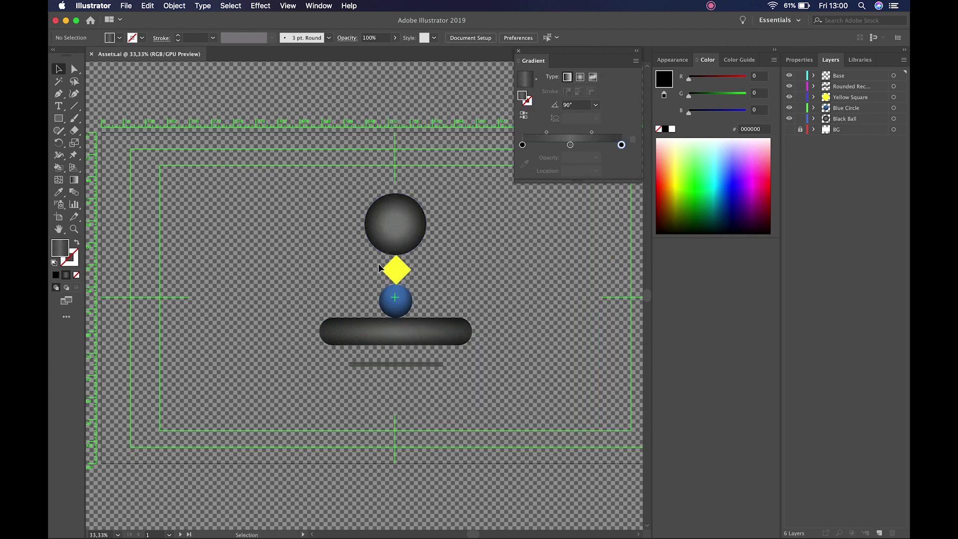
- Switch to After Effects, import Assets.ai from the Desktop as Composition - Retain Layer Sizes, and open the Assets composition
{"action": "key", "text": "super+Tab"}
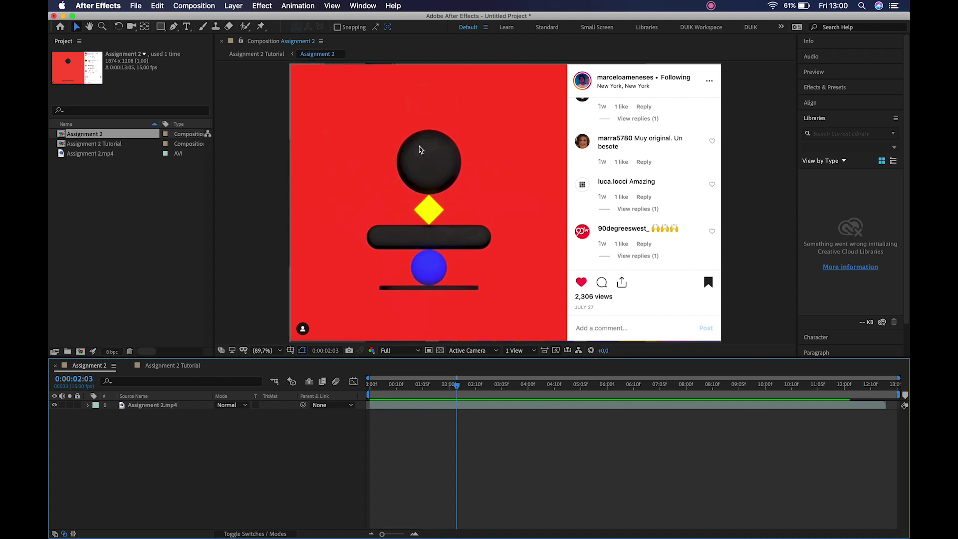
{"action": "double_click", "coordinate": [128, 186]}
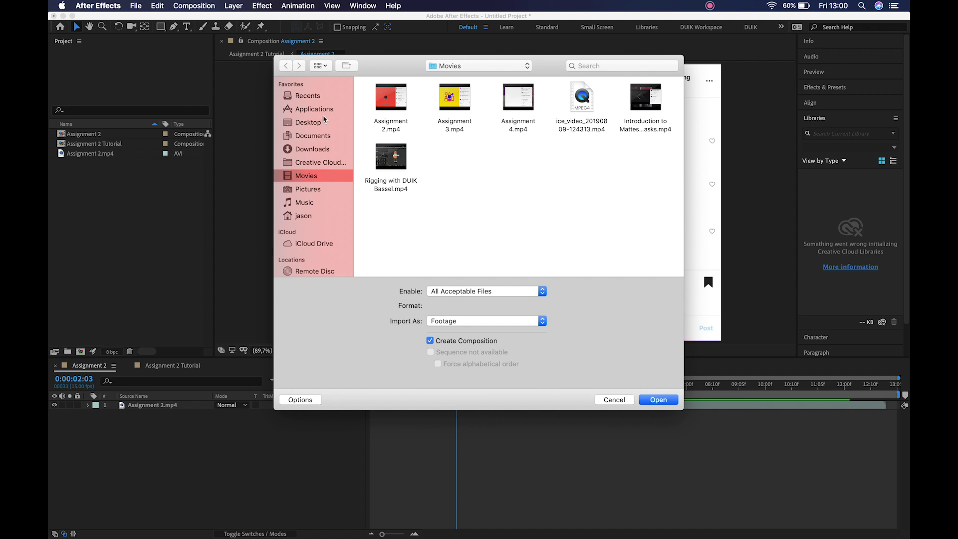
{"action": "left_click", "coordinate": [321, 124]}
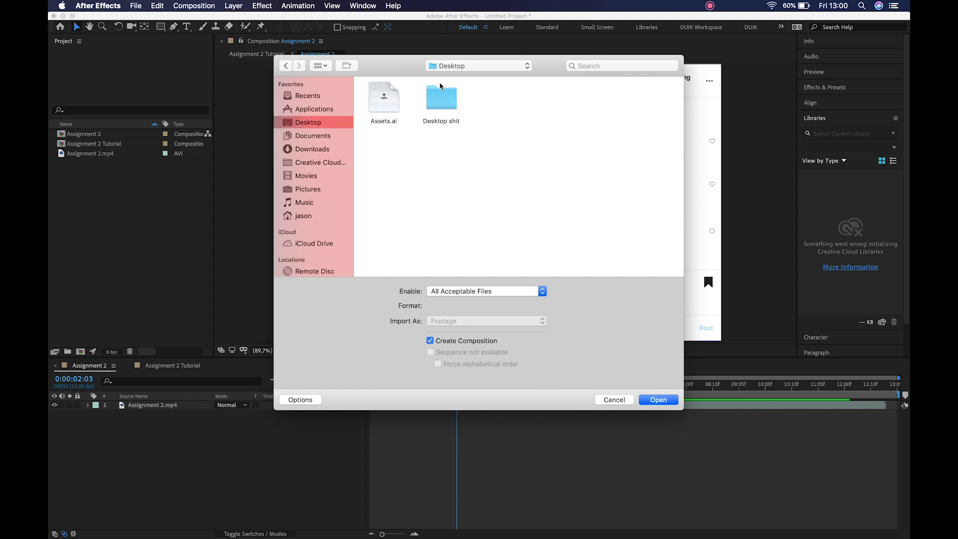
{"action": "left_click", "coordinate": [392, 103]}
{"action": "left_click", "coordinate": [542, 322]}
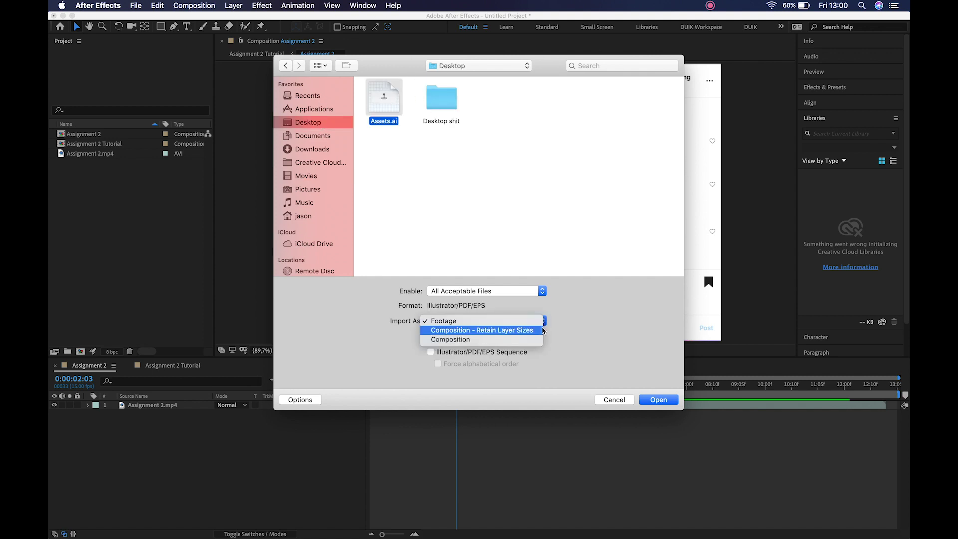
{"action": "left_click", "coordinate": [498, 330]}
{"action": "left_click", "coordinate": [658, 399]}
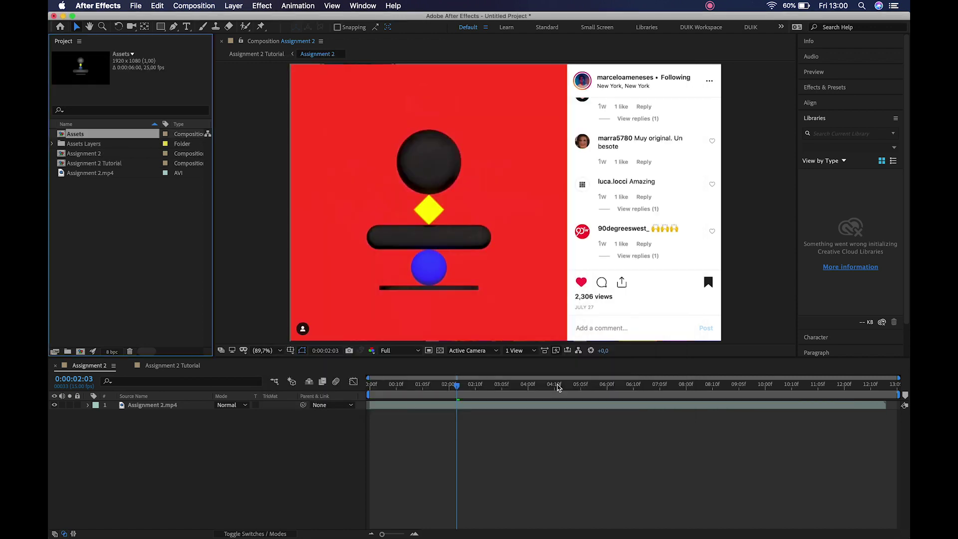
{"action": "double_click", "coordinate": [84, 135]}
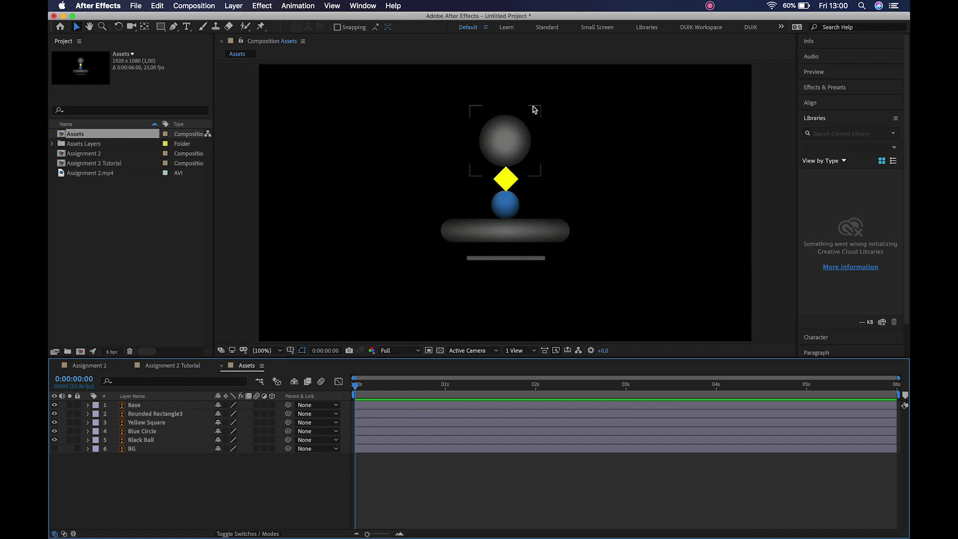
{"action": "left_click", "coordinate": [711, 6]}
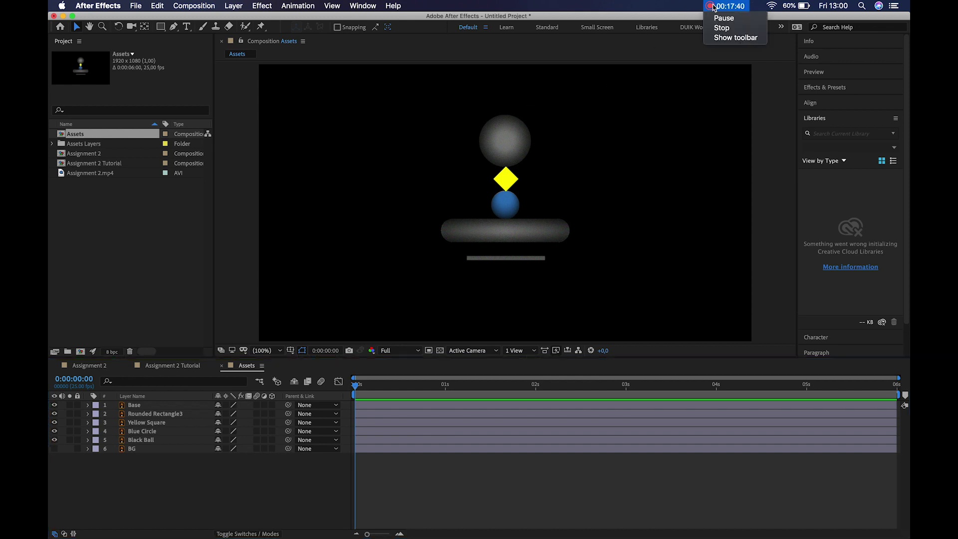